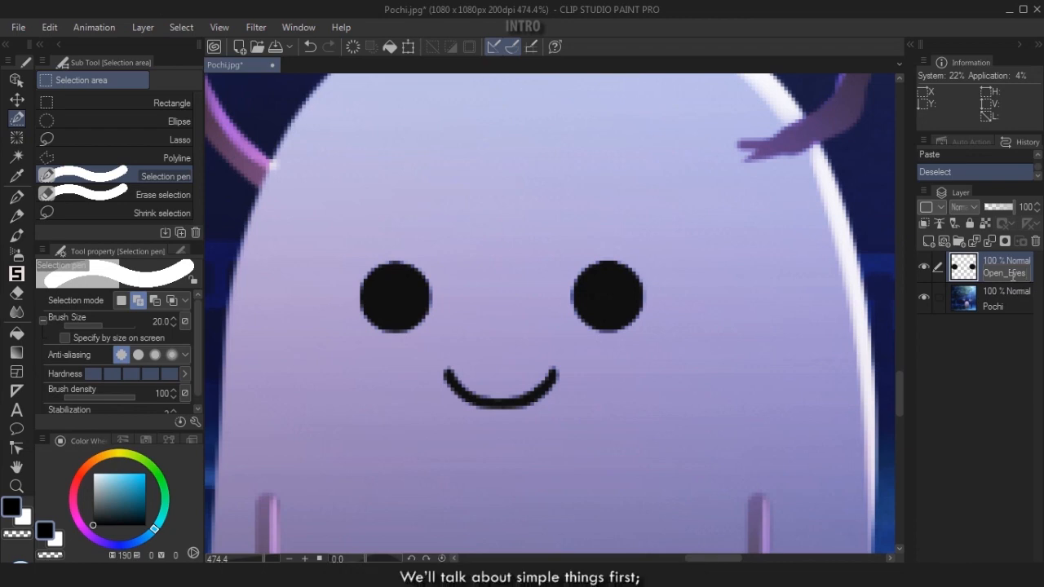
Step: Finish naming the cut-out eyes layer Open_Eyes and hide that layer
key("Return")
left_click(921, 269)
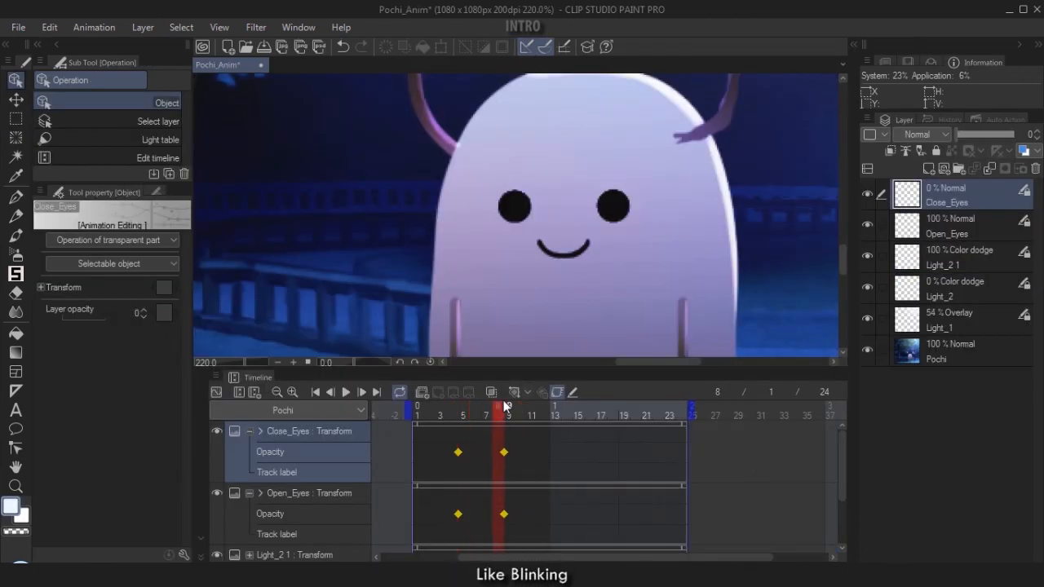
left_click(511, 405)
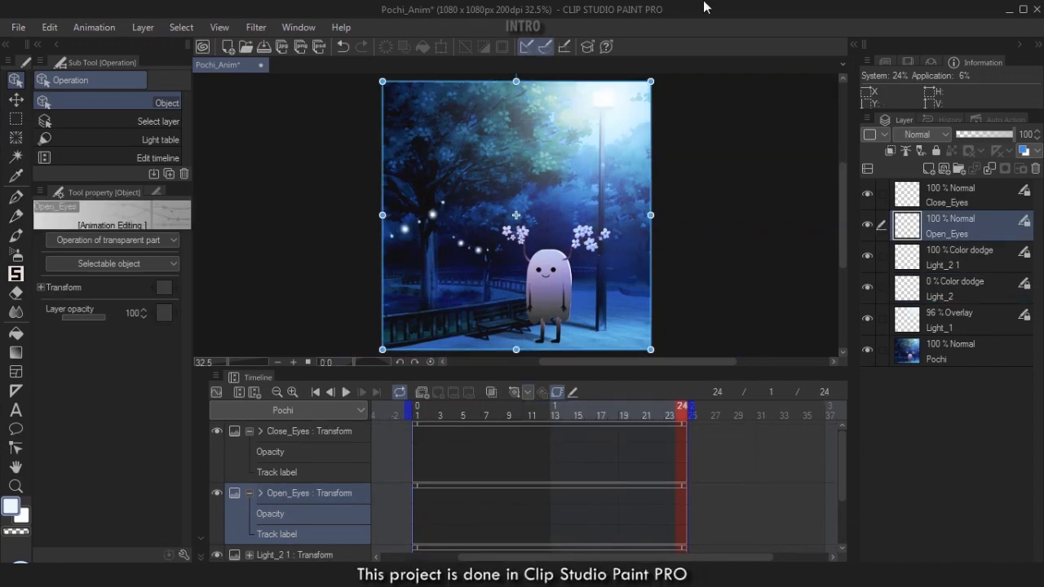
scroll(570, 287, "up", 15)
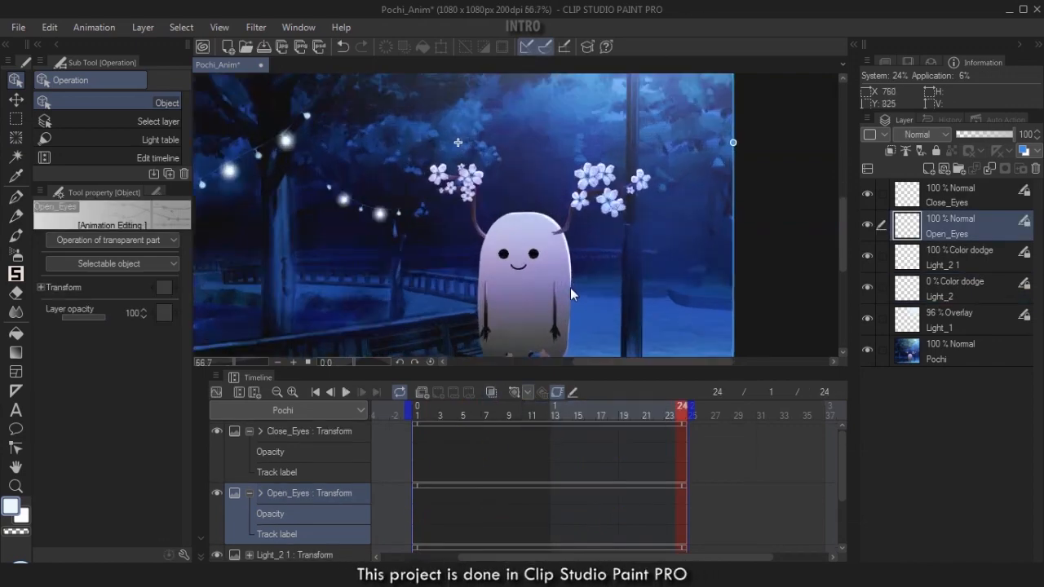
left_click_drag(570, 287, 531, 283)
scroll(605, 262, "up", 5)
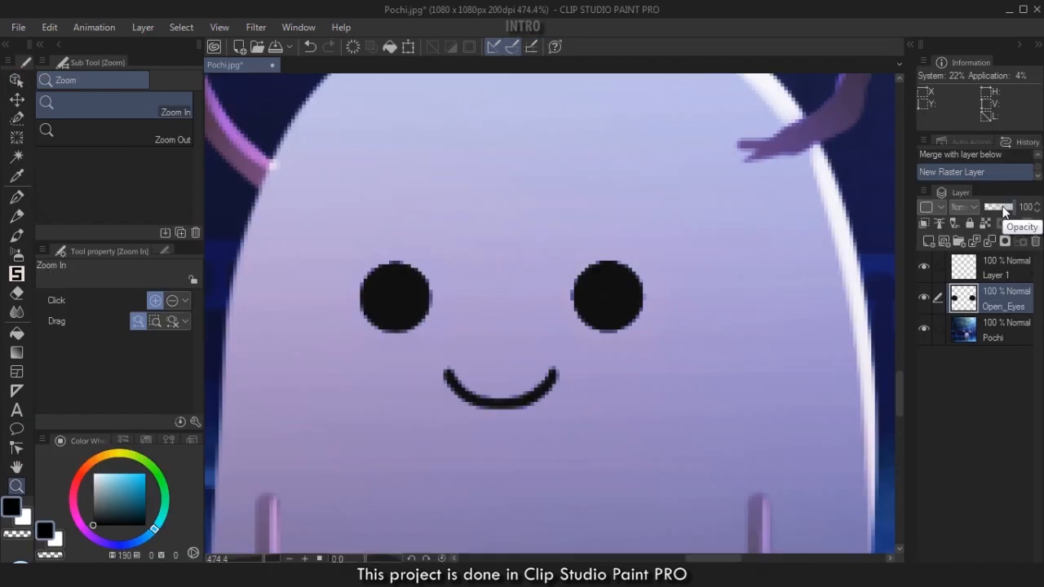
Step: Lower the Open_Eyes layer's opacity to 59% and make Layer 1 above it the active layer
left_click_drag(1003, 208, 1001, 205)
left_click(995, 275)
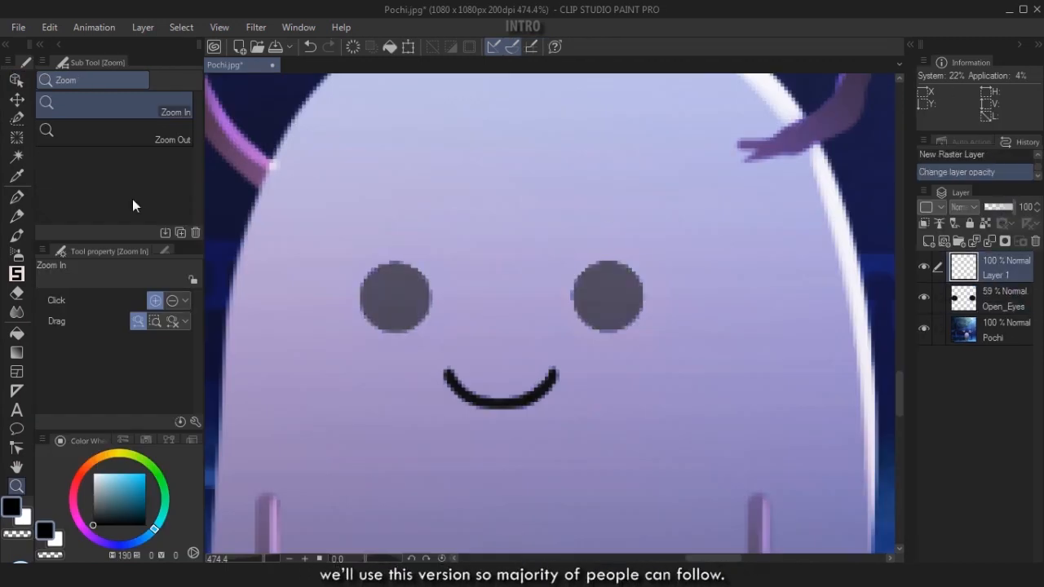
Step: Make a thin rectangular selection about 21 by 3 px across the right eye on Layer 1, fill it with black and deselect
left_click(17, 119)
left_click(97, 100)
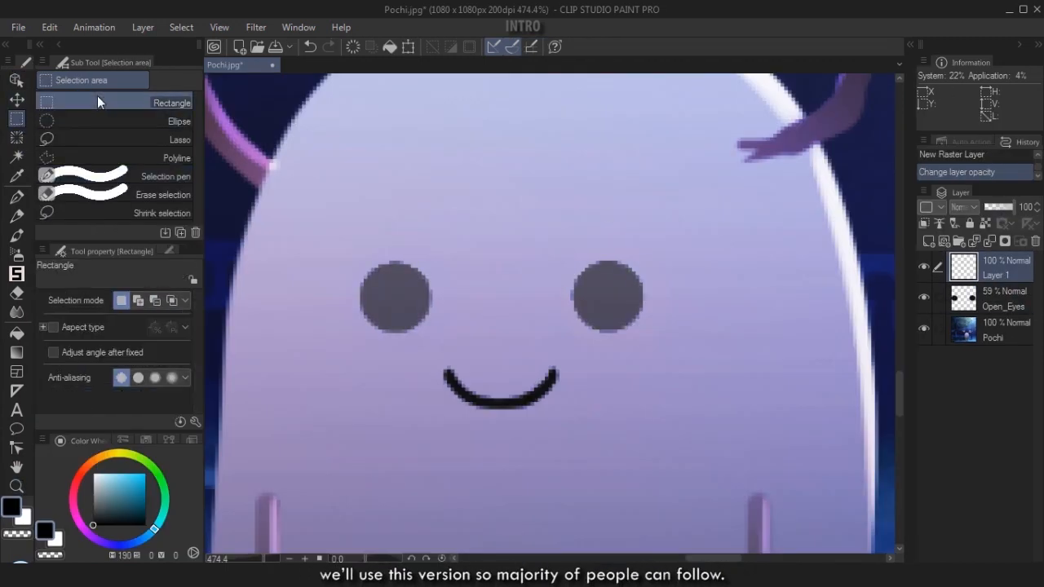
left_click_drag(570, 291, 646, 301)
key("g")
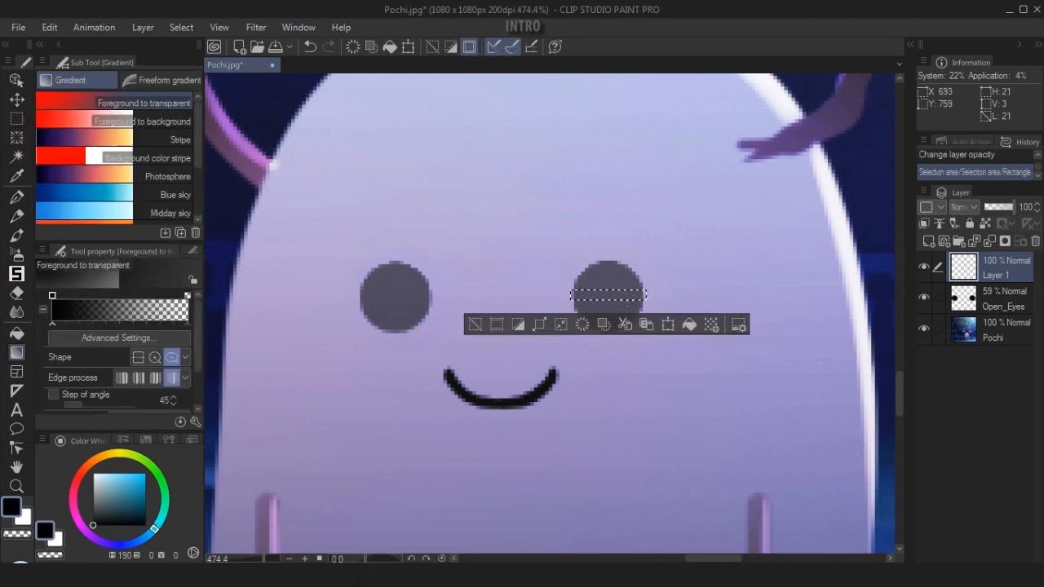
key("g")
left_click(610, 295)
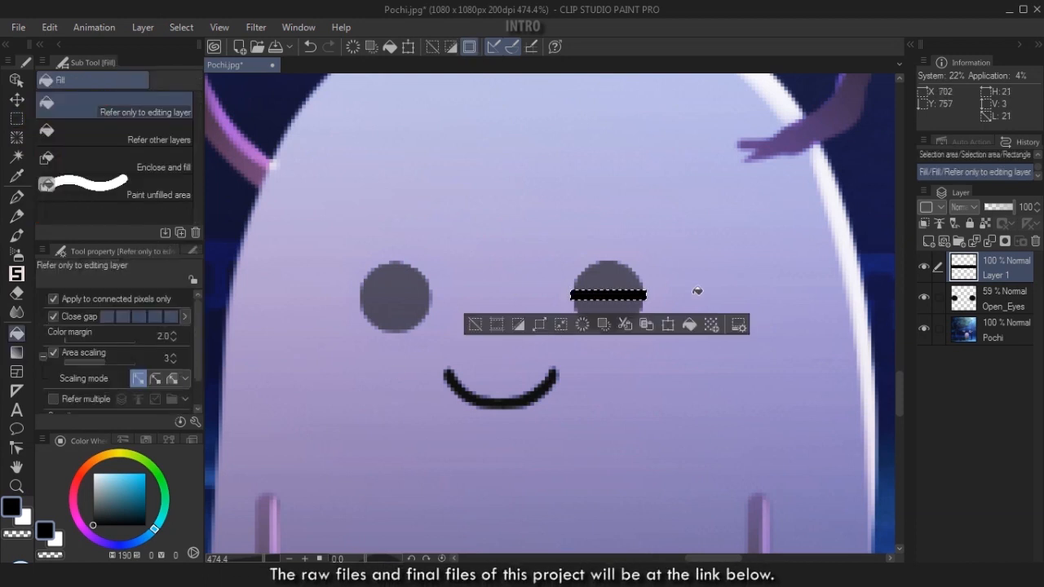
key("ctrl+d")
Step: Duplicate the closed-eye line layer and move the copy over the left eye
left_click(145, 27)
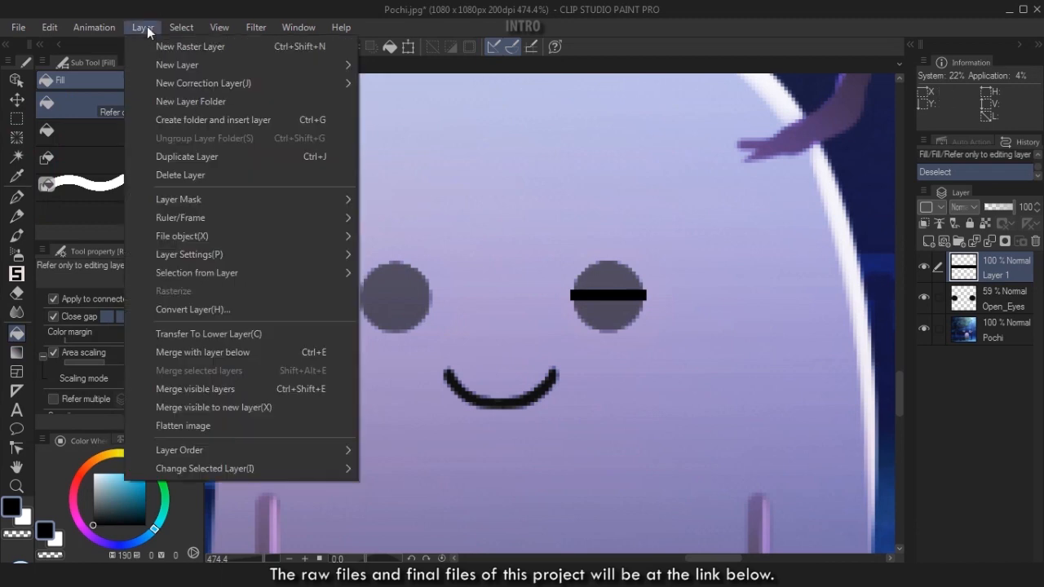
left_click(187, 155)
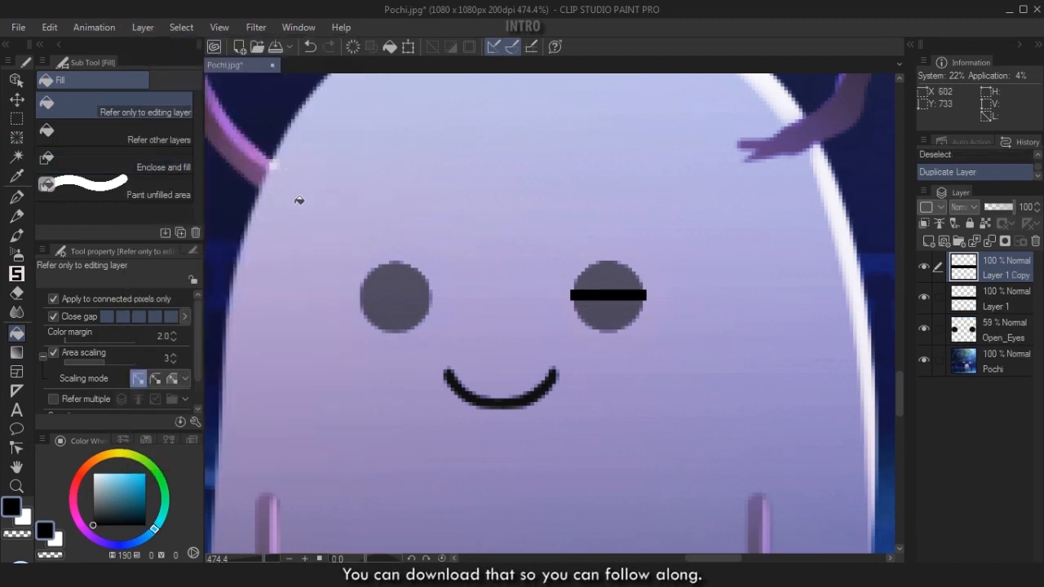
key("m")
key("k")
left_click_drag(611, 296, 403, 305)
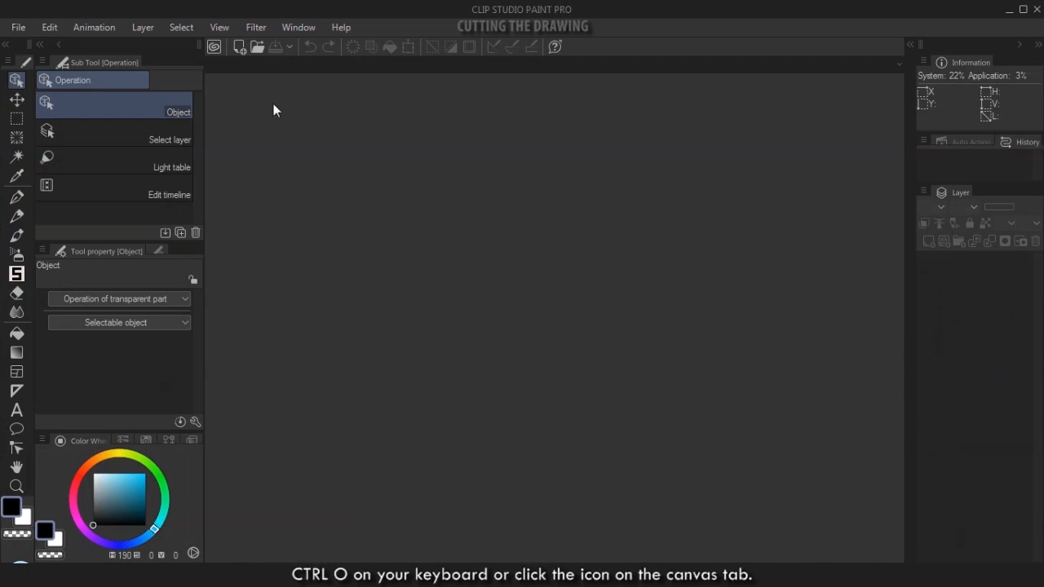
Step: Open the illustration Pochi.jpg from the 001_Beginner Basic folder
left_click(258, 52)
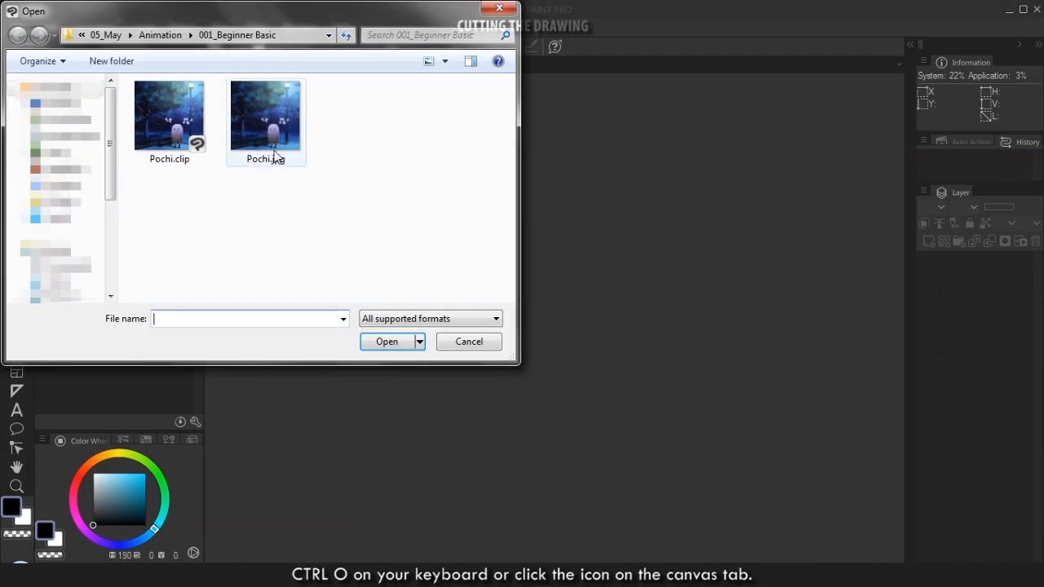
left_click(273, 151)
left_click(389, 342)
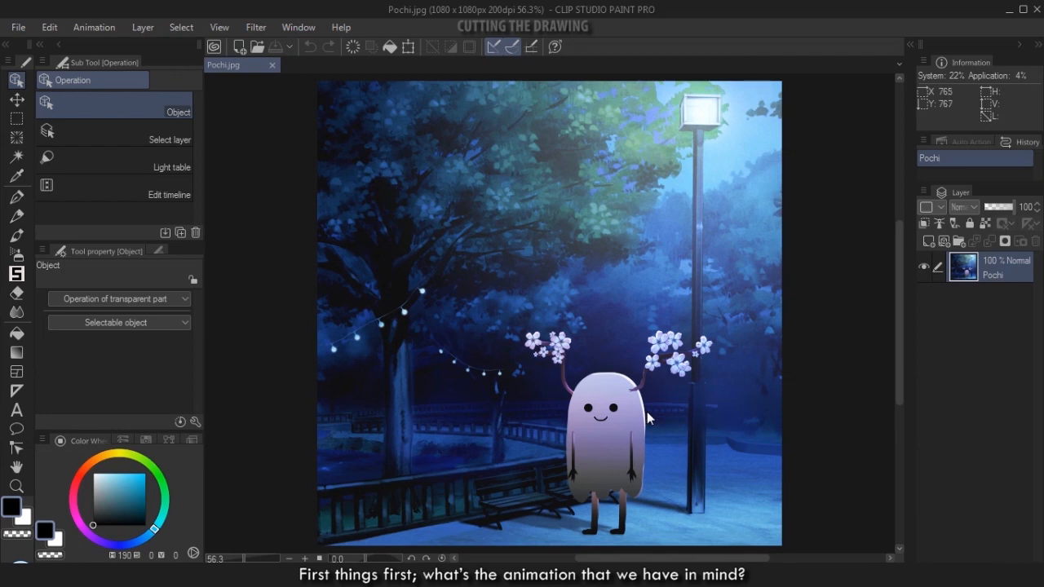
Step: Select both of the character's black eyes using the Selection pen with brush size 20
scroll(623, 411, "up", 5)
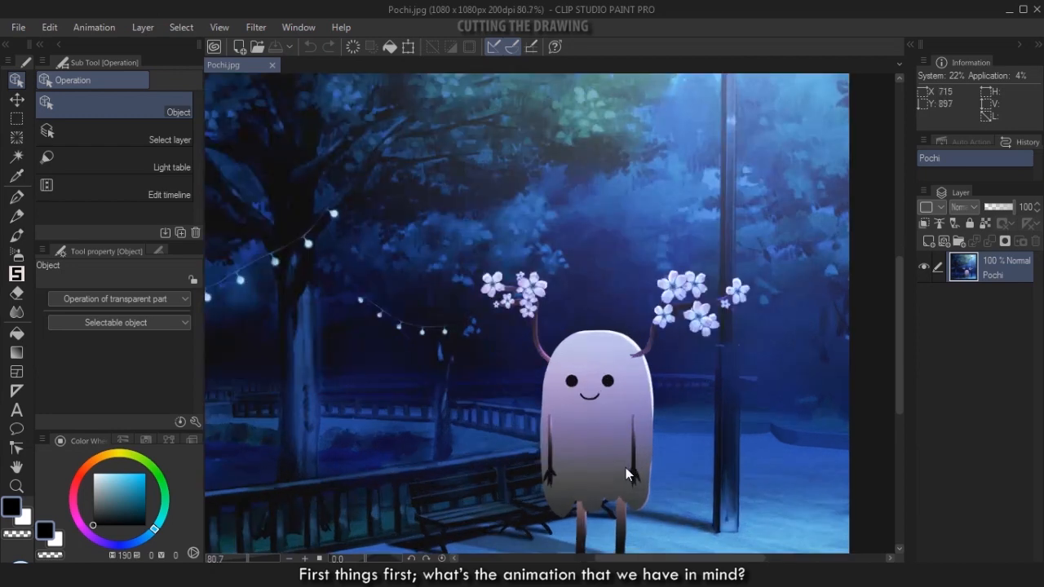
scroll(629, 441, "down", 5)
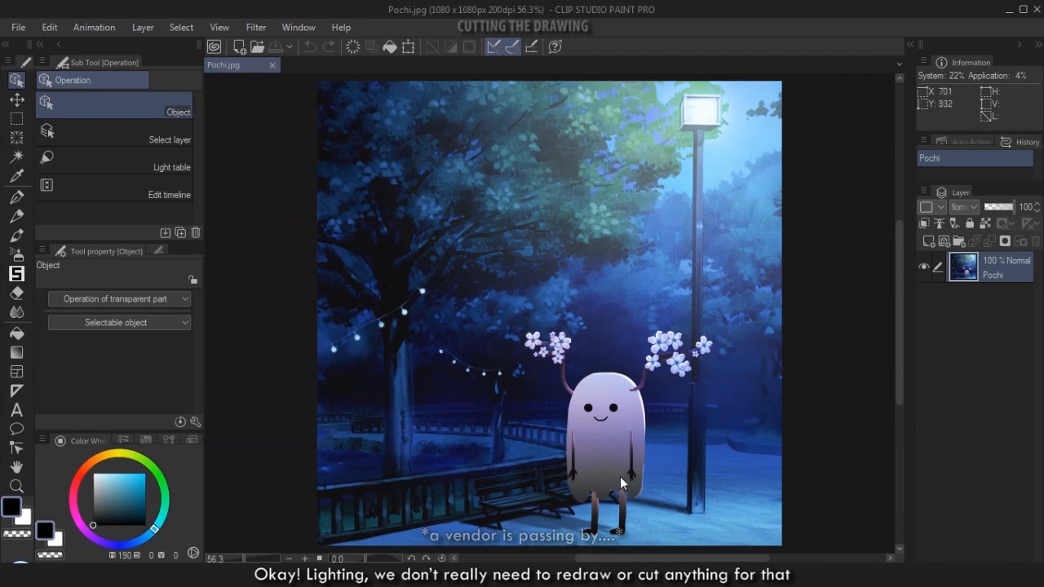
scroll(620, 477, "up", 8)
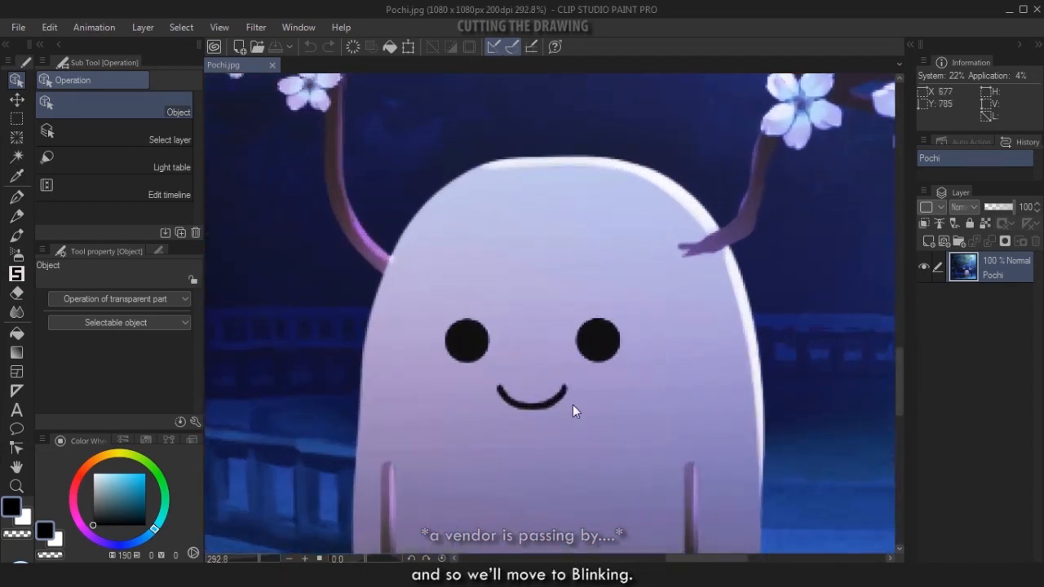
scroll(572, 412, "up", 5)
scroll(532, 390, "down", 1)
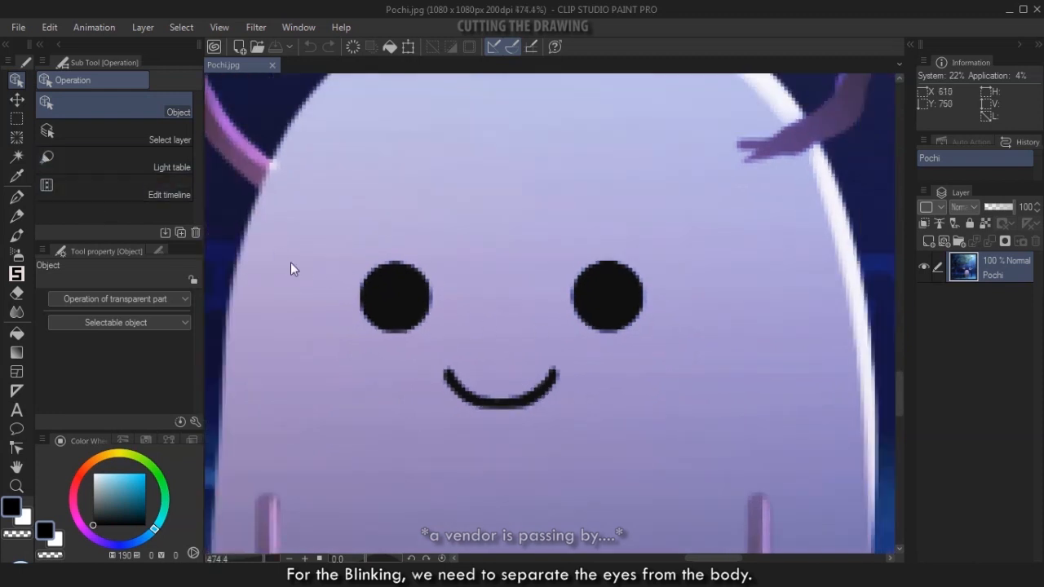
left_click(17, 119)
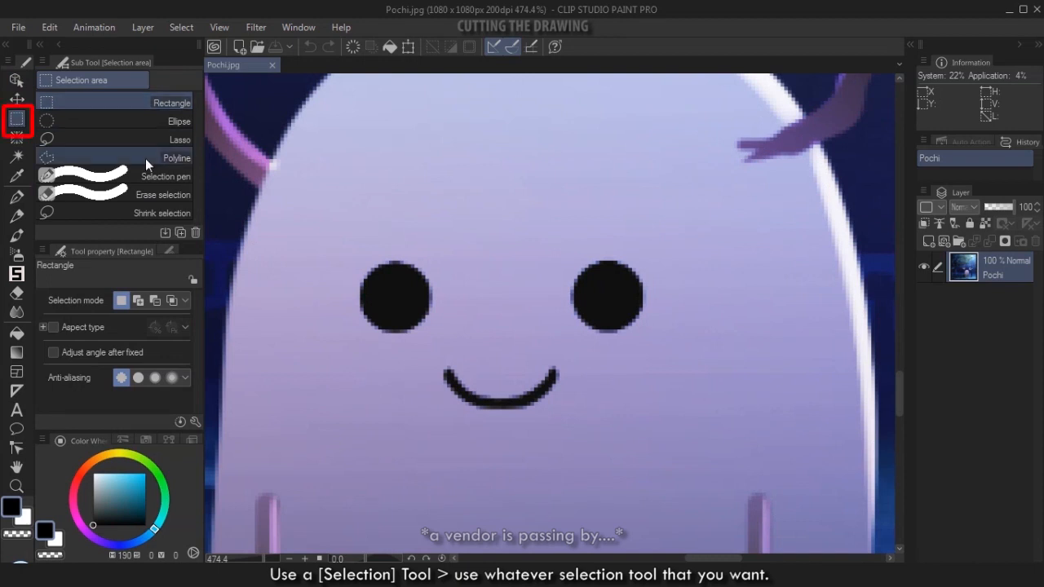
left_click(163, 181)
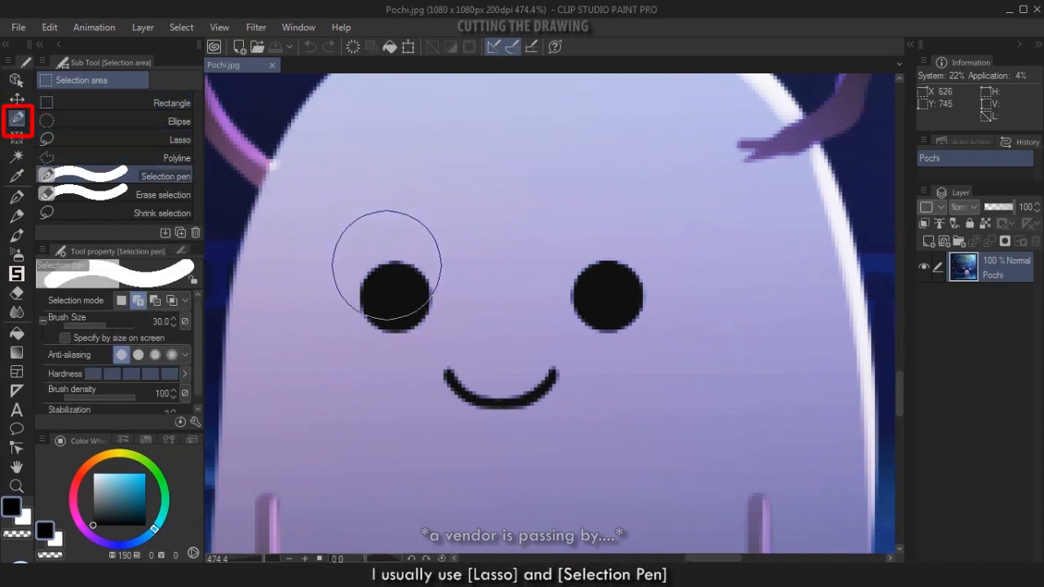
key("bracketleft")
key("bracketleft")
left_click(395, 297)
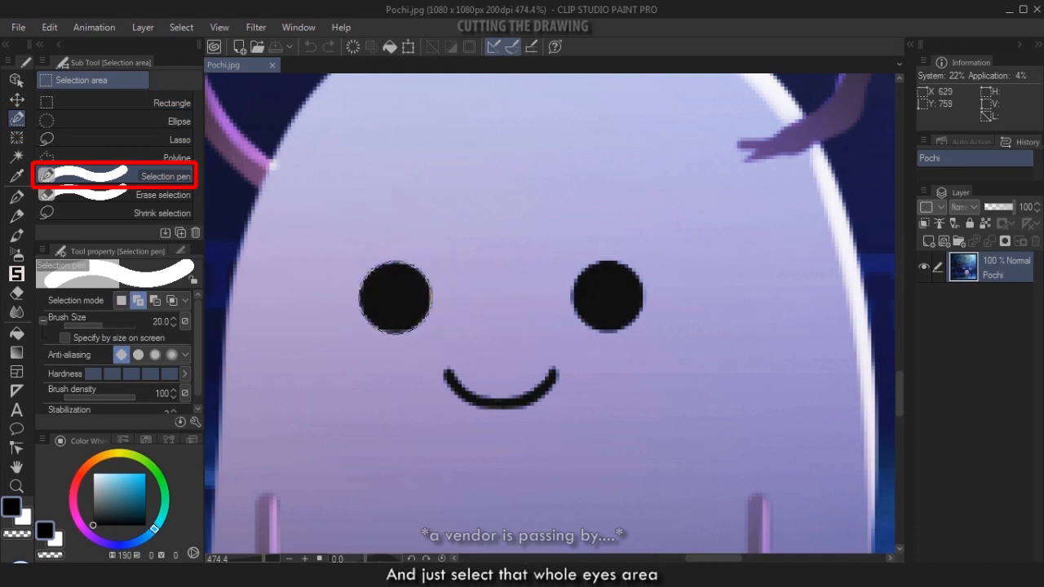
left_click(608, 297)
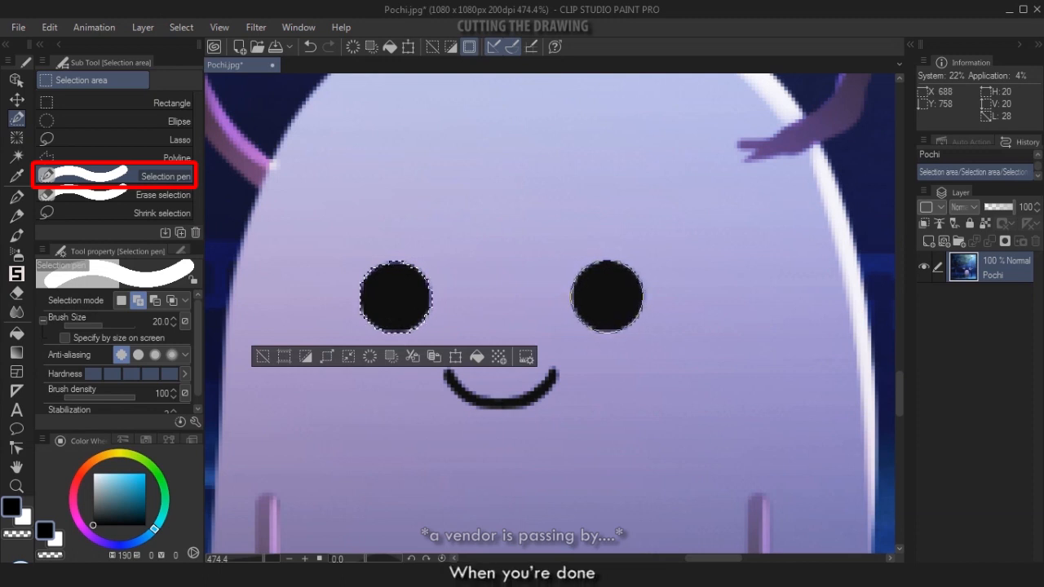
left_click(607, 297)
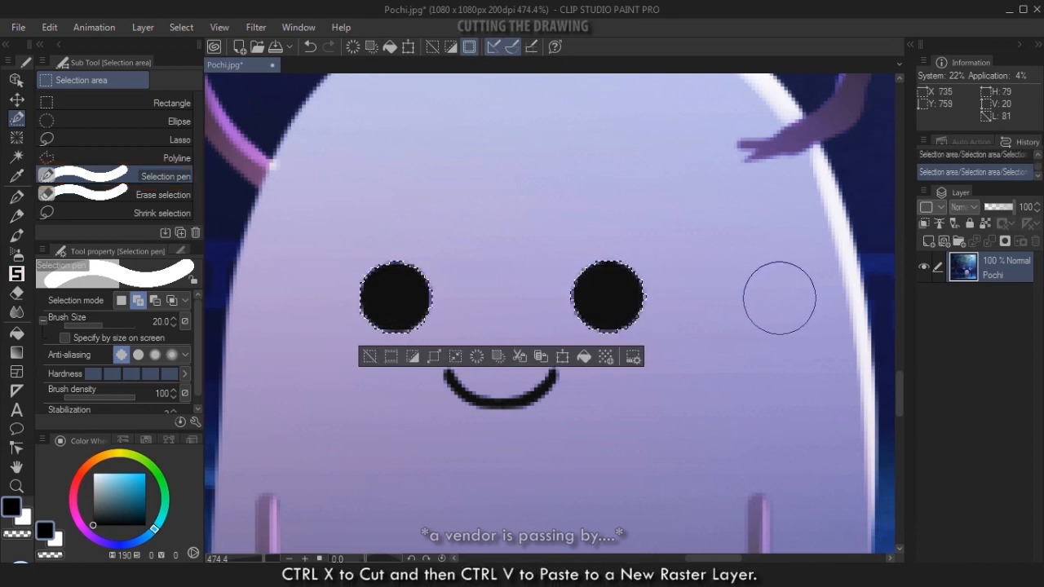
Step: Cut the selected eyes from the Pochi layer, paste them onto a new raster layer and deselect
key("ctrl+x")
key("ctrl+v")
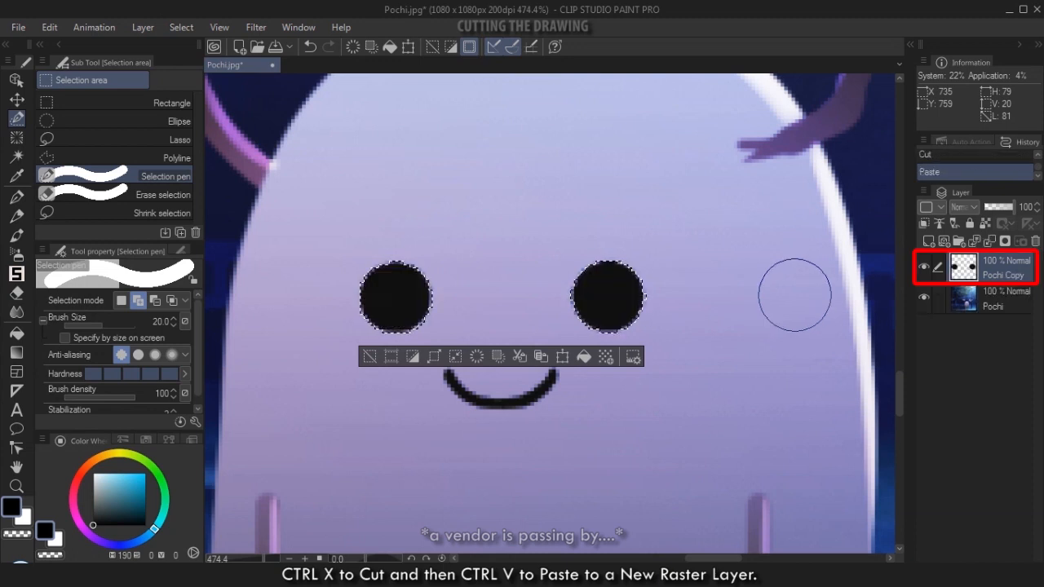
key("ctrl+d")
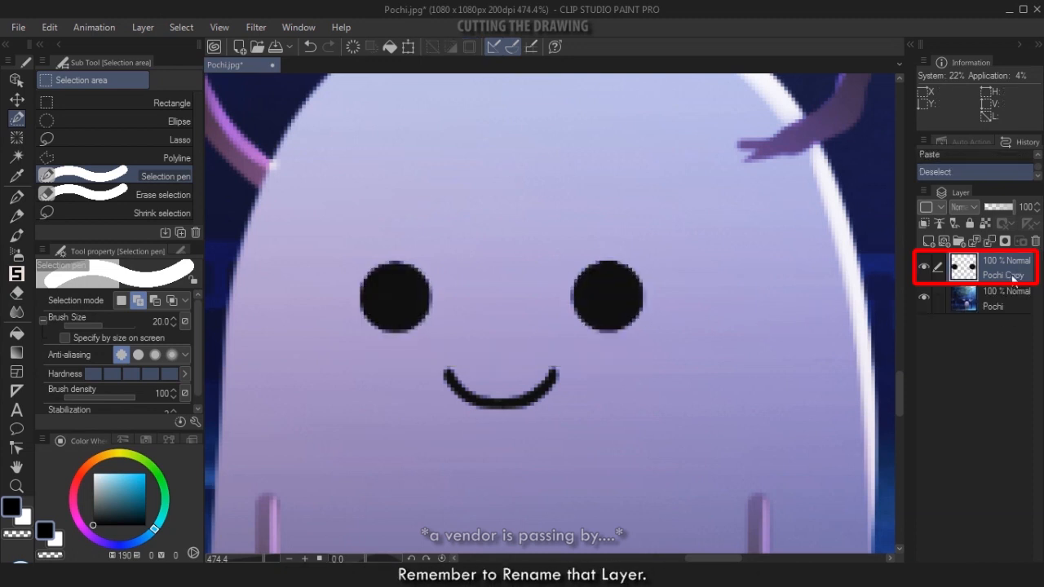
Step: Rename the pasted eyes layer to Open_Eyes
double_click(1013, 278)
type("Open")
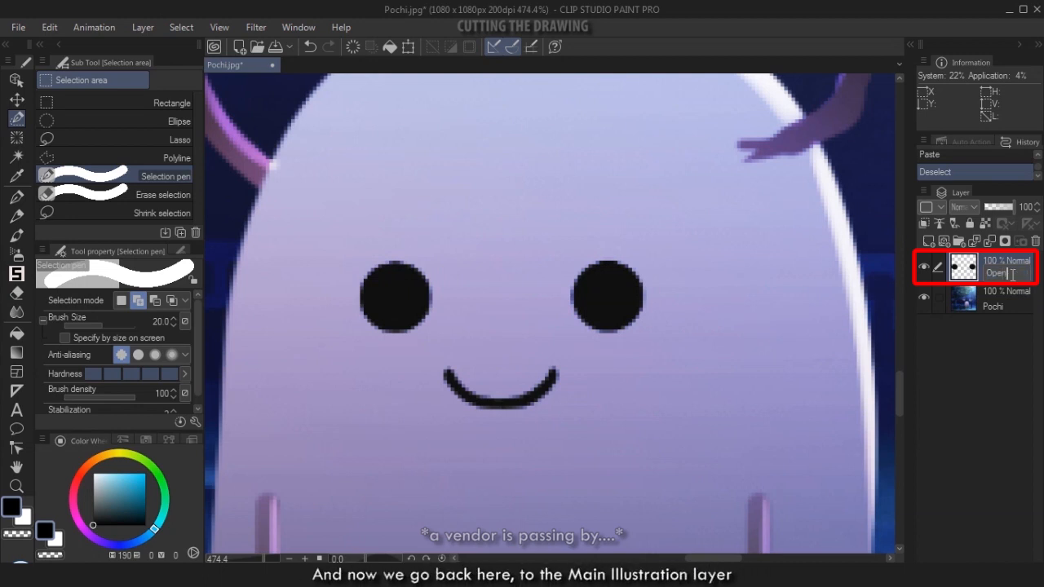
type("_Eyes")
key("Return")
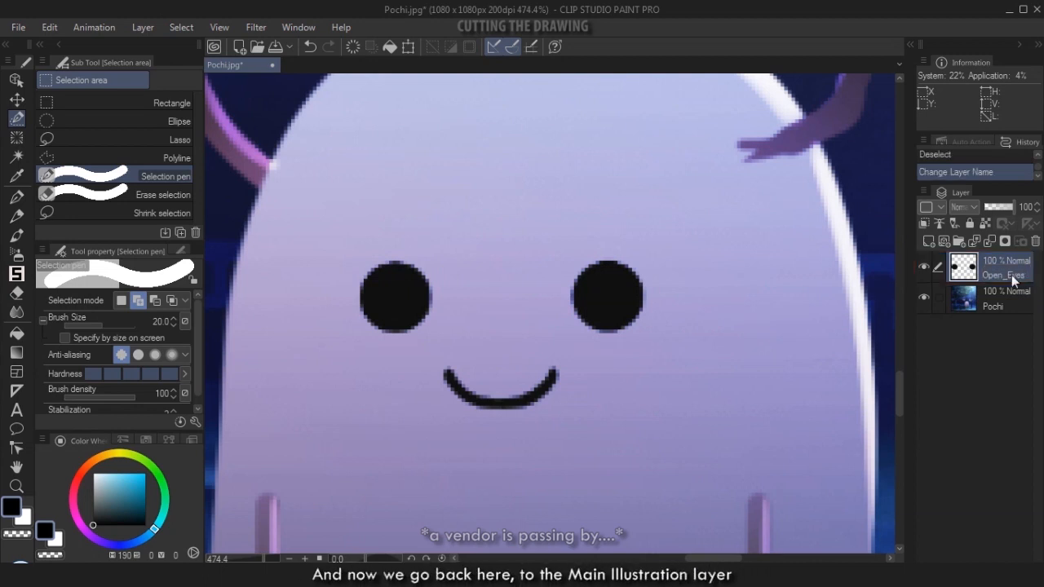
Step: Hide the Open_Eyes layer and, on the Pochi layer, select a round skin patch between the eye holes with a size 30 Selection pen
left_click(923, 268)
left_click(970, 299)
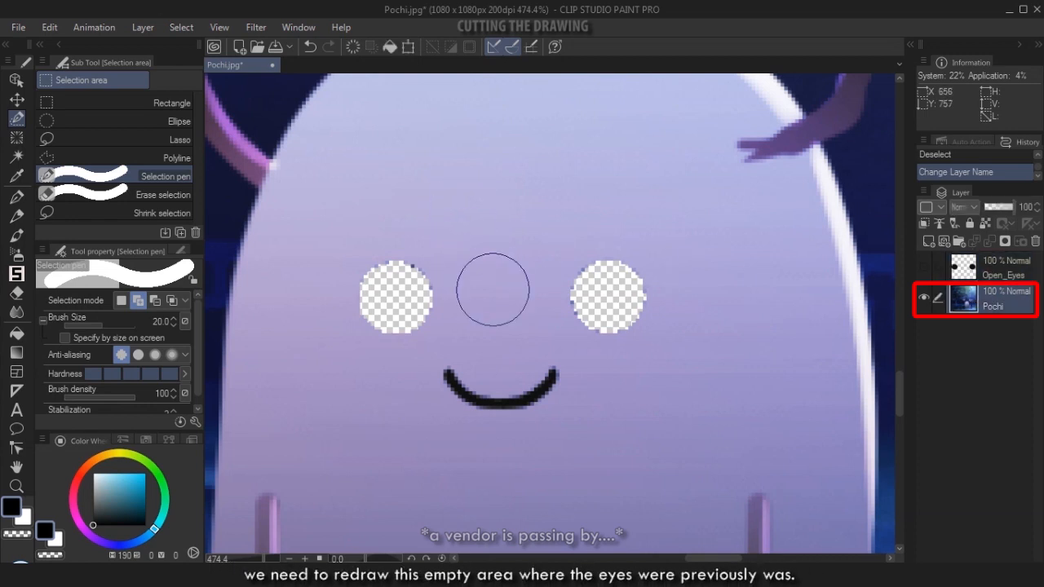
key("]")
key("]")
key("]")
key("[")
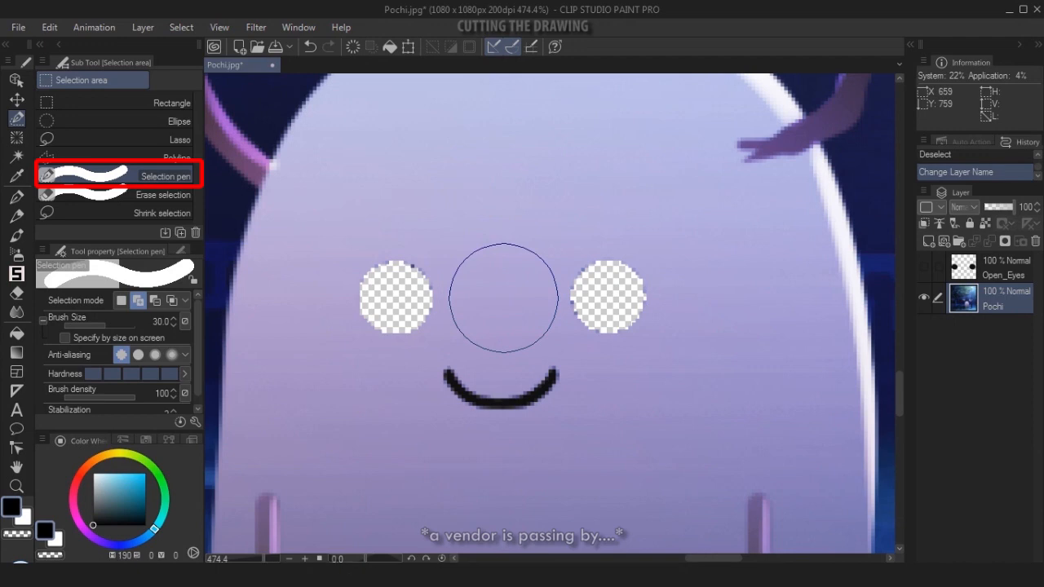
left_click(503, 298)
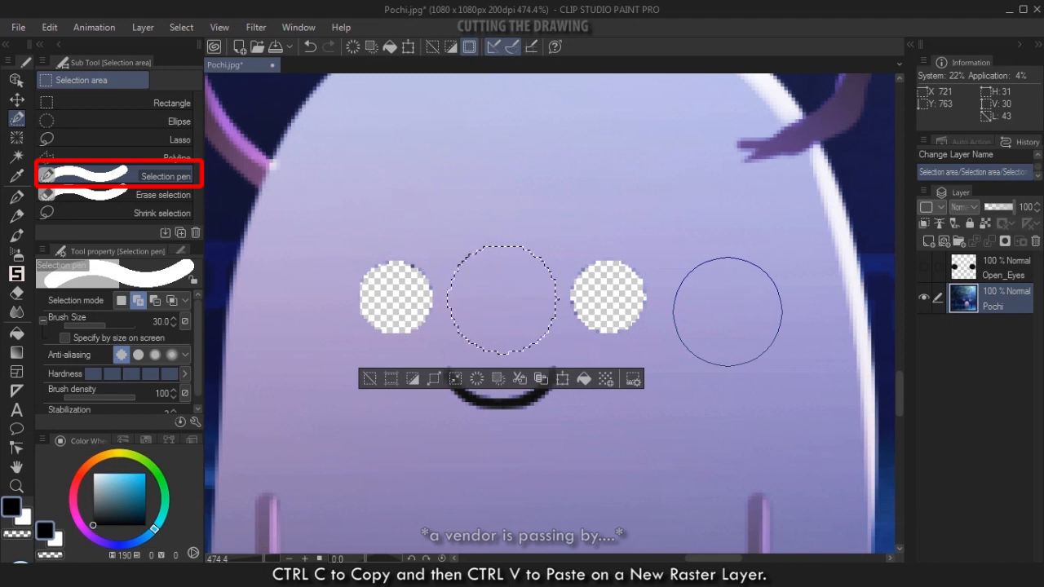
Step: Copy the selected skin patch to a new raster layer and move it over the left eye hole
key("ctrl+c")
key("ctrl+v")
key("k")
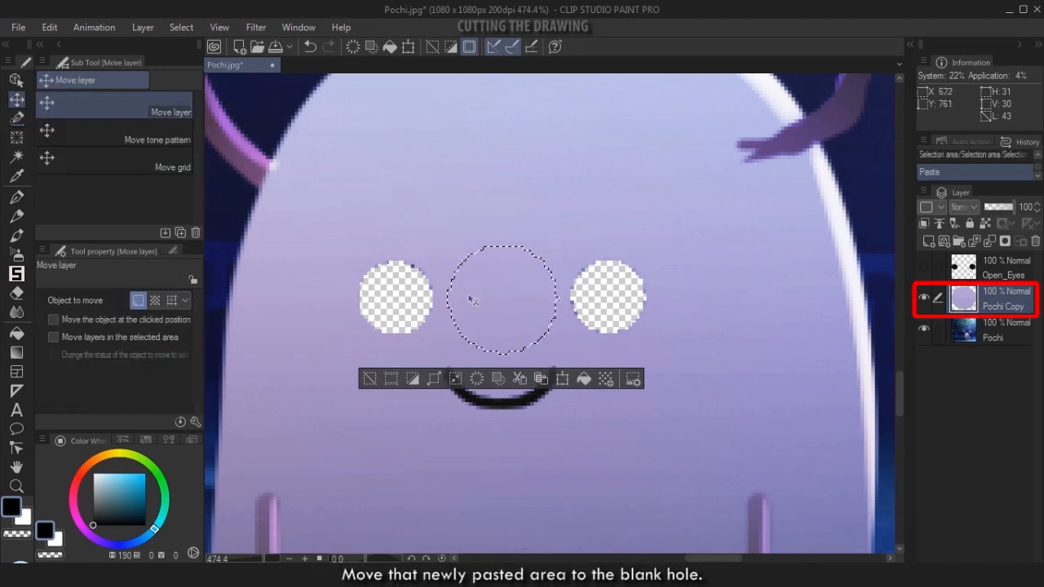
left_click_drag(542, 303, 442, 300)
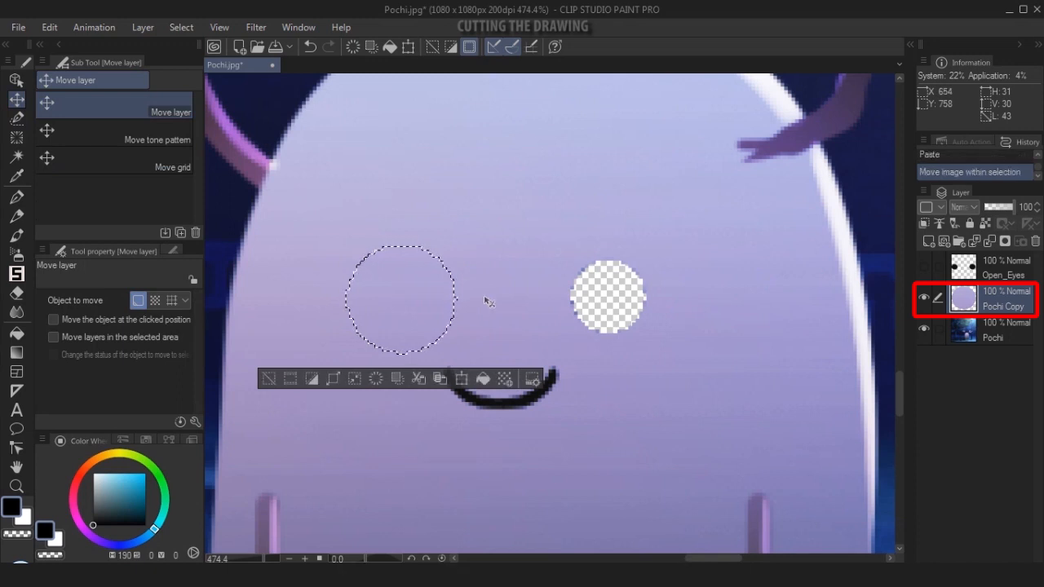
Step: Duplicate the skin patch layer, move the duplicate over the right eye hole and deselect
left_click(142, 27)
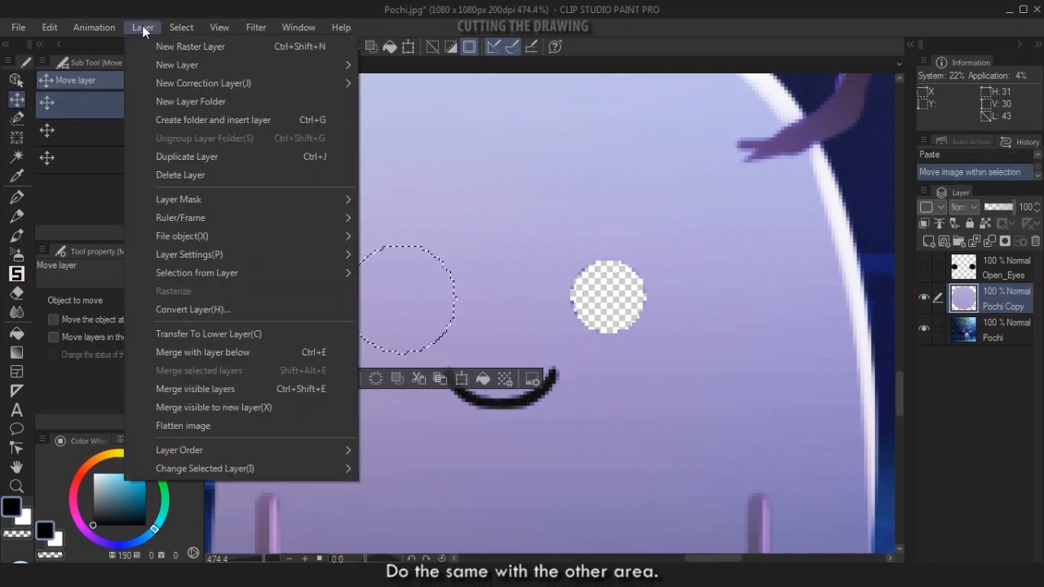
left_click(184, 157)
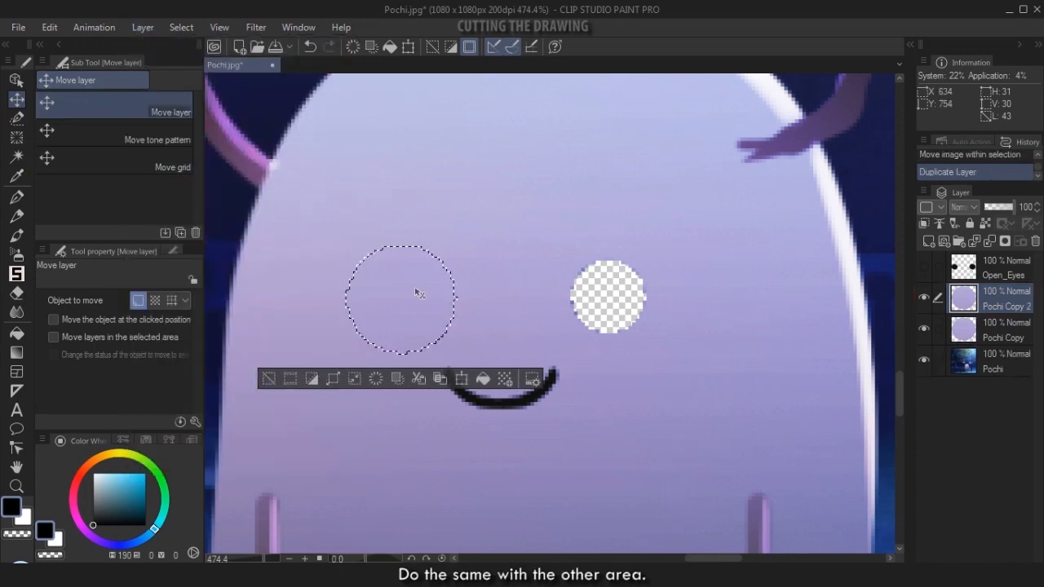
left_click_drag(413, 302, 634, 316)
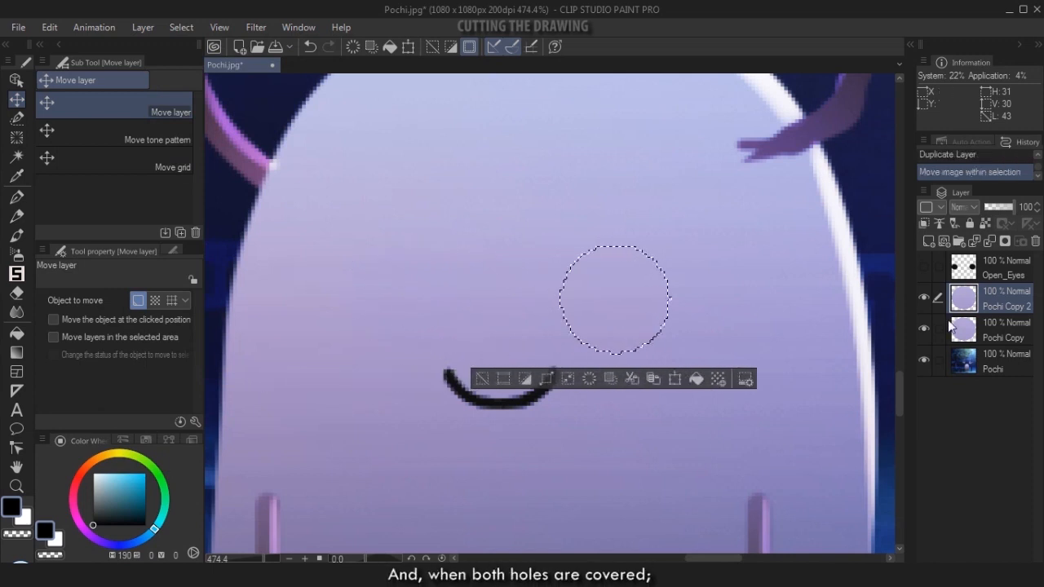
key("ctrl+d")
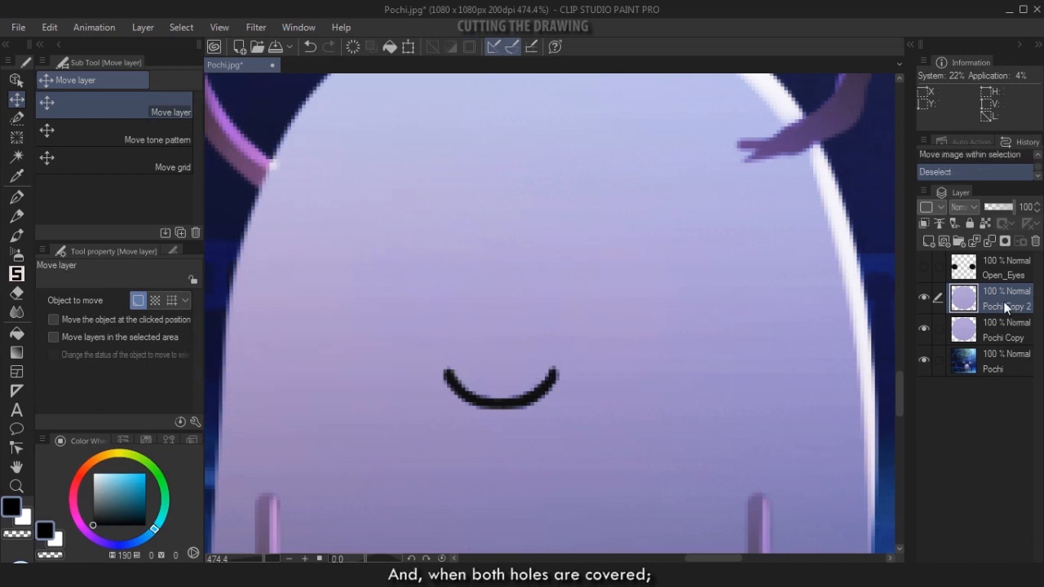
Step: Merge both skin patch layers down into the Pochi layer and show the Open_Eyes layer again
key("ctrl+e")
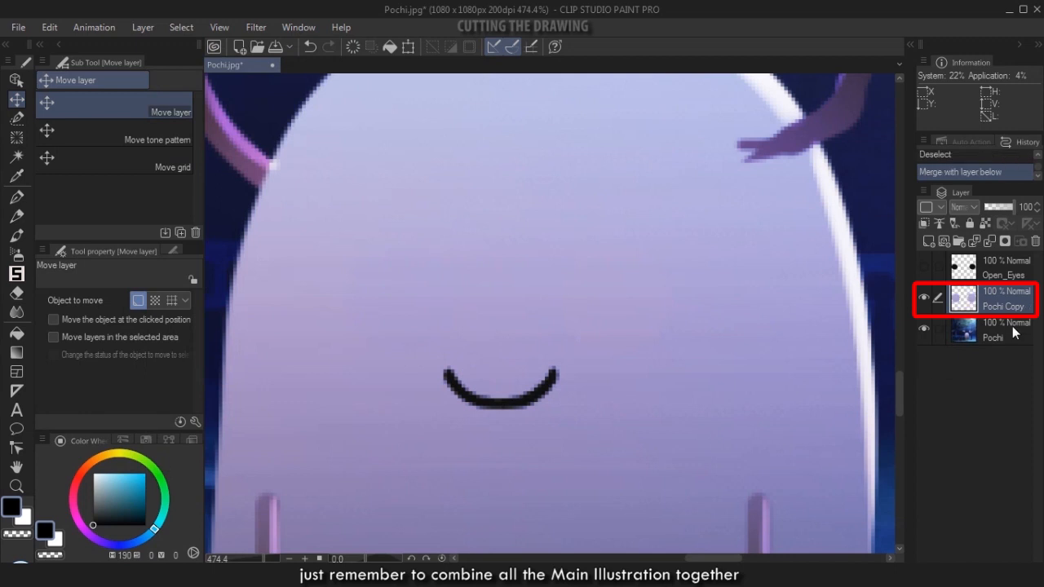
key("ctrl+e")
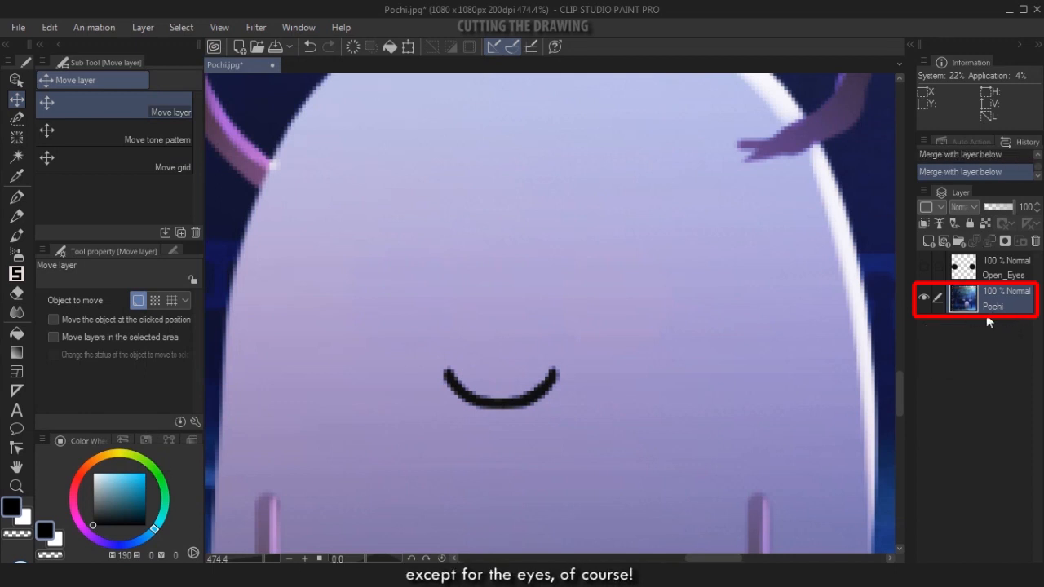
key("slash")
left_click(925, 269)
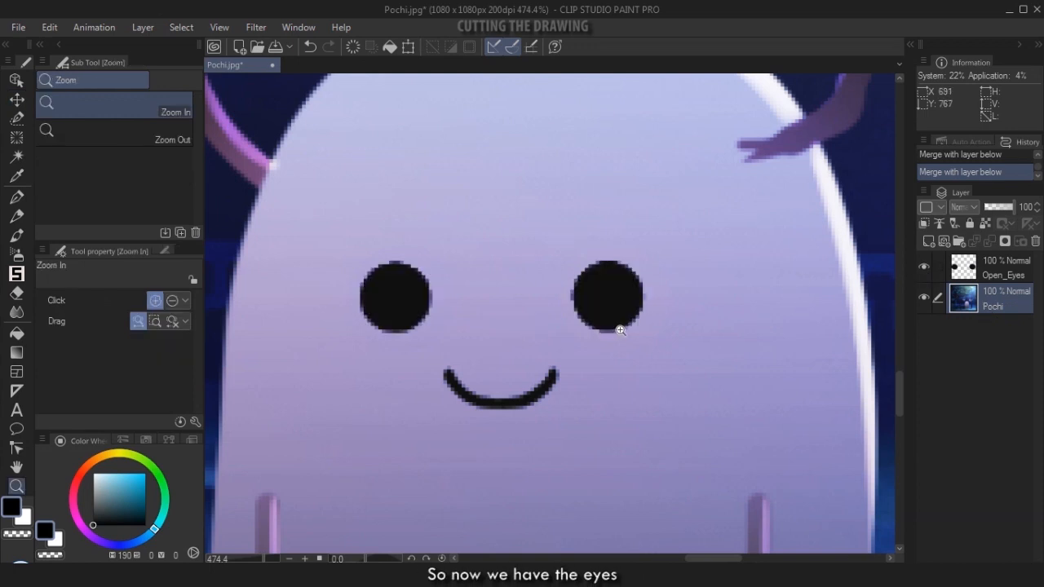
Step: Add a new raster layer directly above the Open_Eyes layer, leaving the open eyes visible
left_click(987, 271)
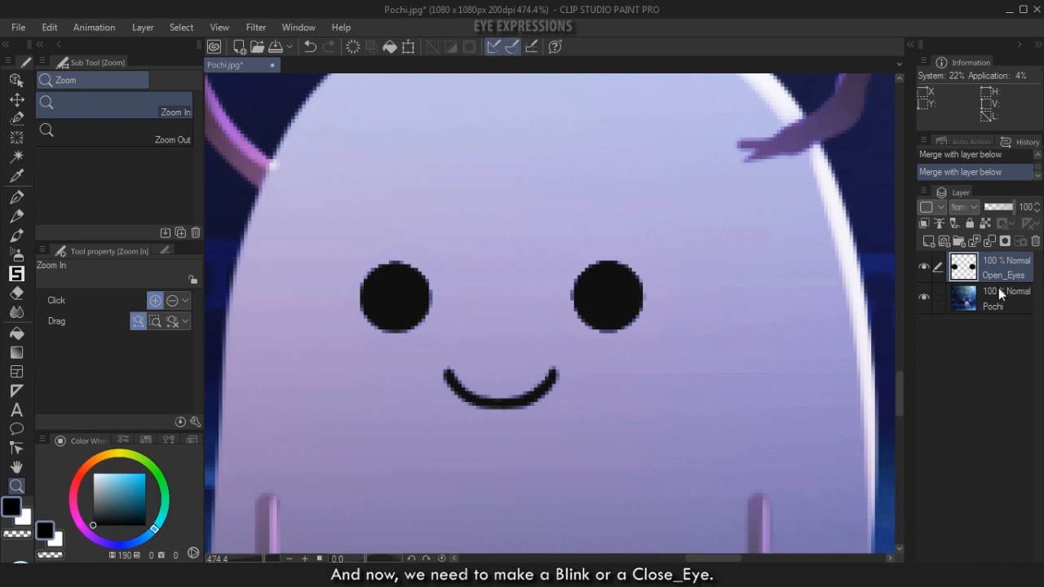
left_click(925, 265)
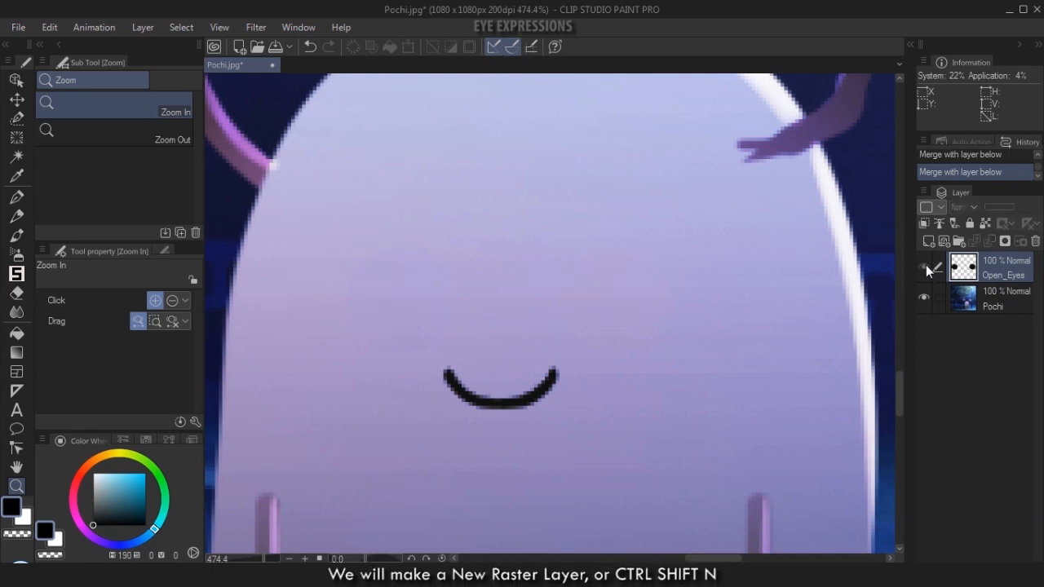
left_click(924, 266)
key("ctrl+shift+n")
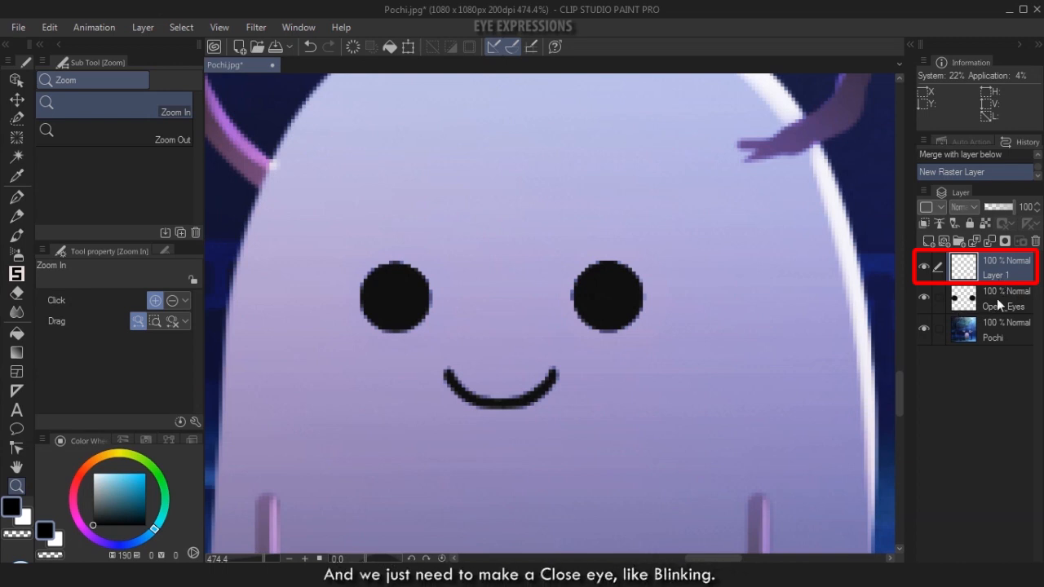
Step: Lower the Open_Eyes layer's opacity to 59% and make the new raster layer active
left_click(1000, 293)
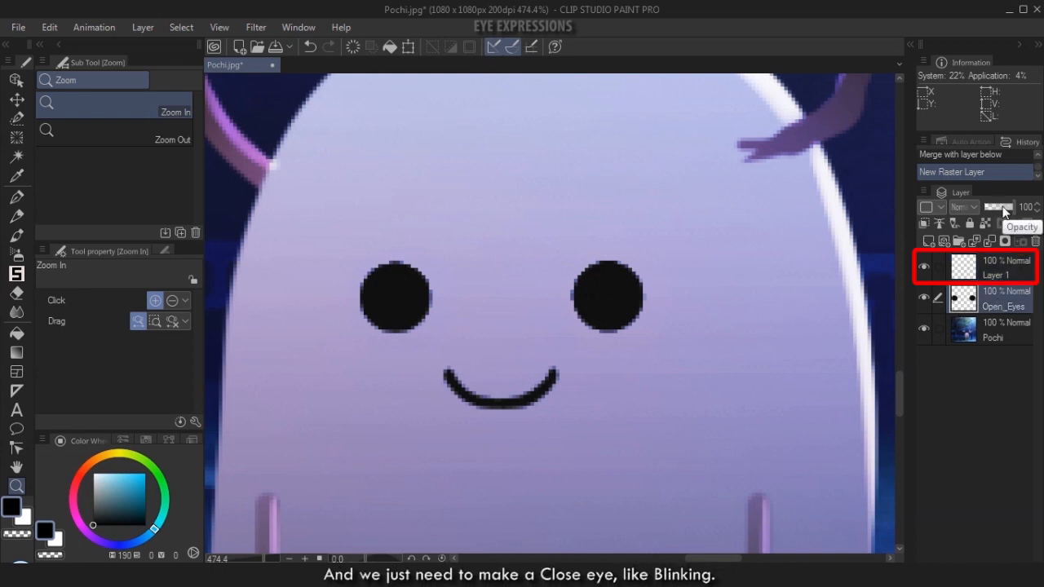
left_click(1003, 207)
left_click(999, 277)
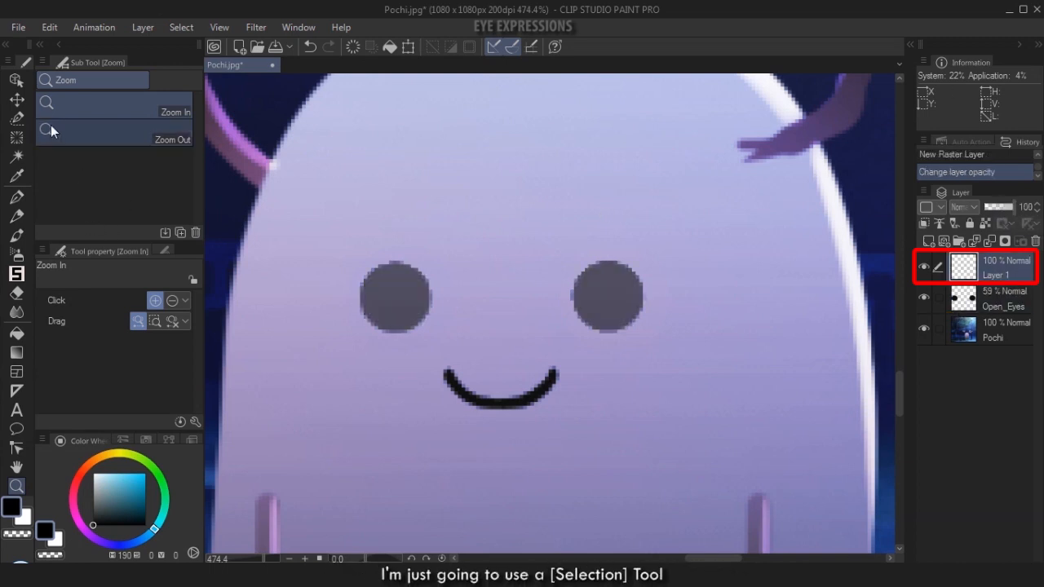
Step: Select a thin horizontal rectangle across the middle of the right eye, fill it with black and deselect
left_click(18, 122)
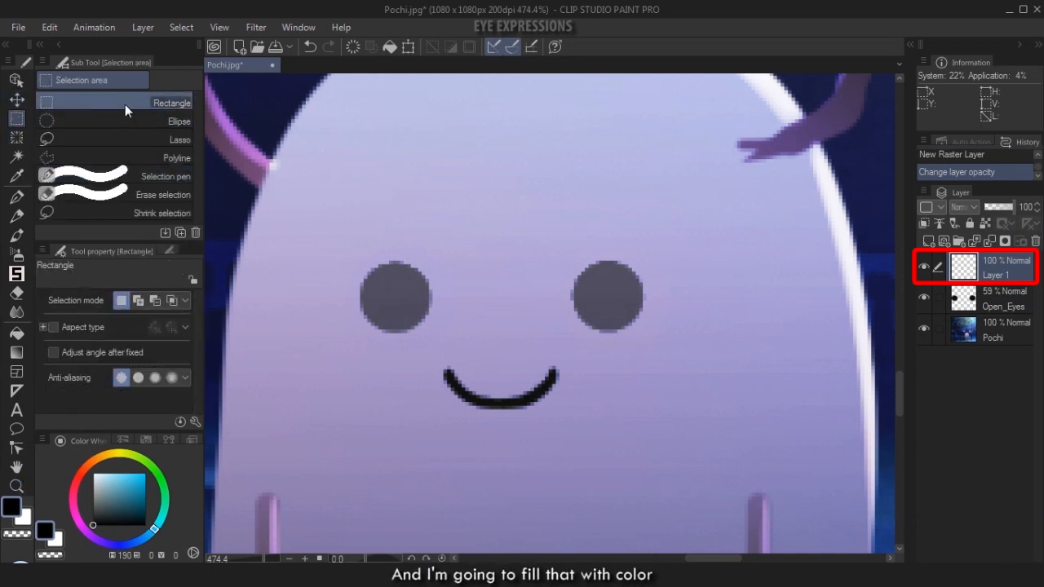
left_click_drag(569, 290, 647, 300)
key("g")
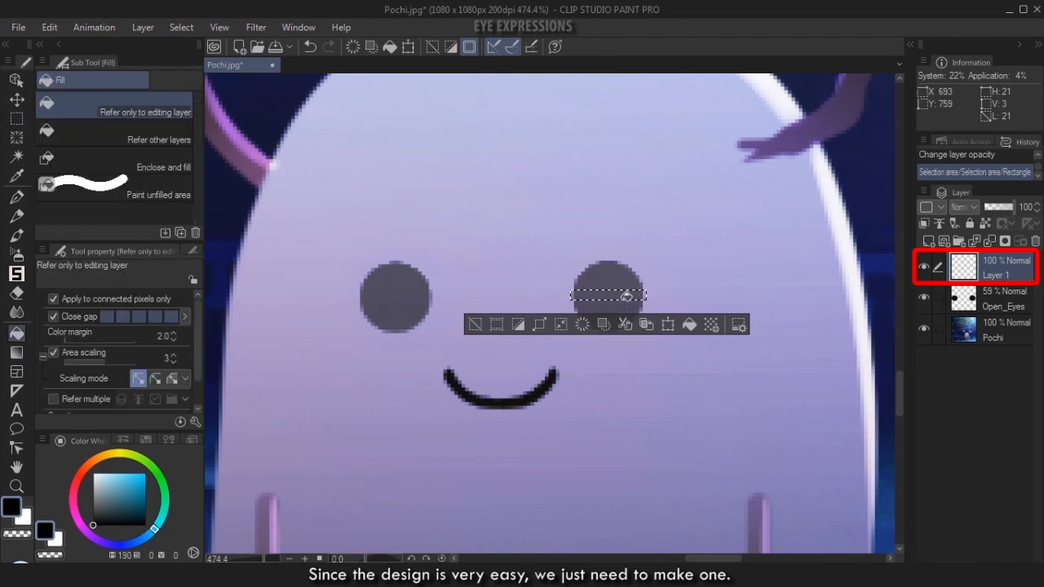
left_click(612, 296)
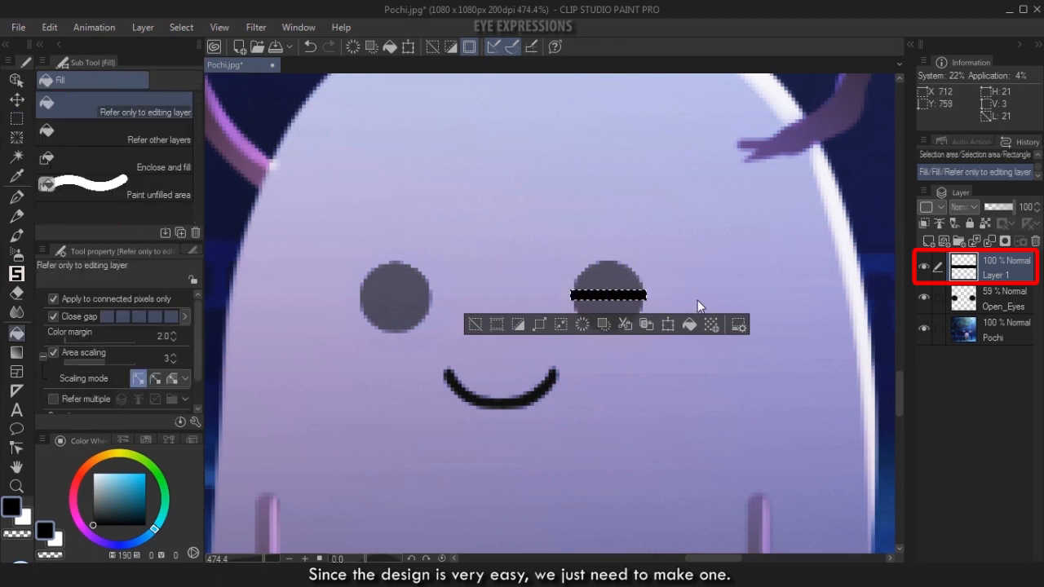
key("ctrl+d")
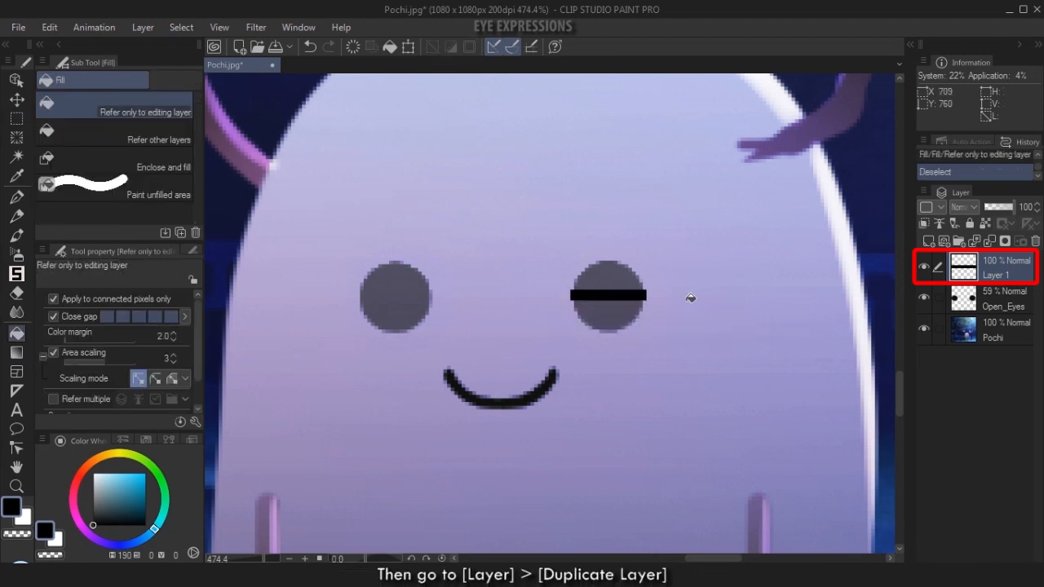
Step: Duplicate the closed-eye line layer and move the copy across the middle of the left eye
left_click(145, 27)
left_click(187, 156)
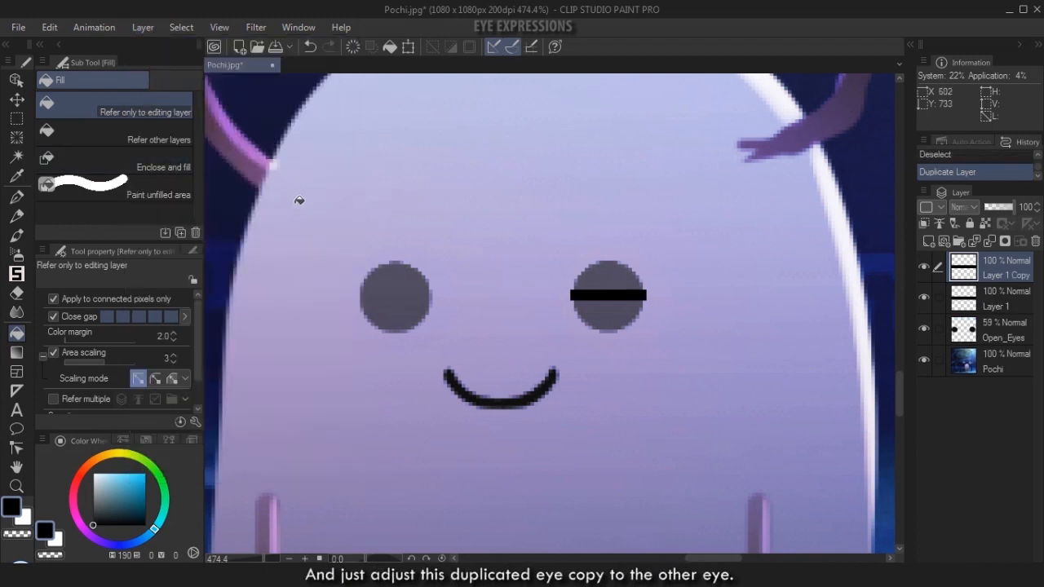
key("m")
key("k")
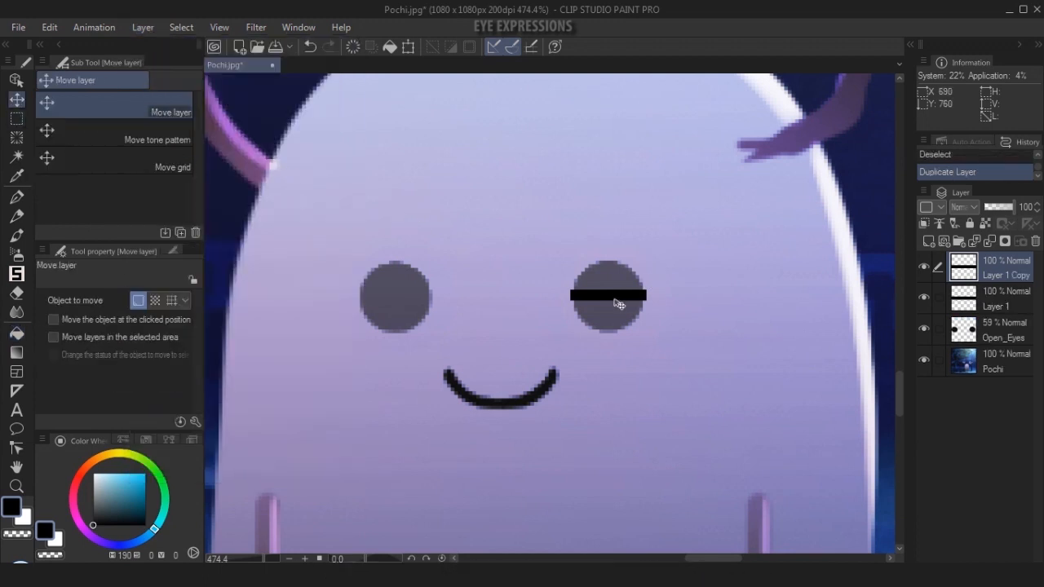
mouse_move(618, 299)
left_mouse_down()
mouse_move(410, 301)
mouse_move(399, 305)
mouse_move(407, 313)
left_mouse_up()
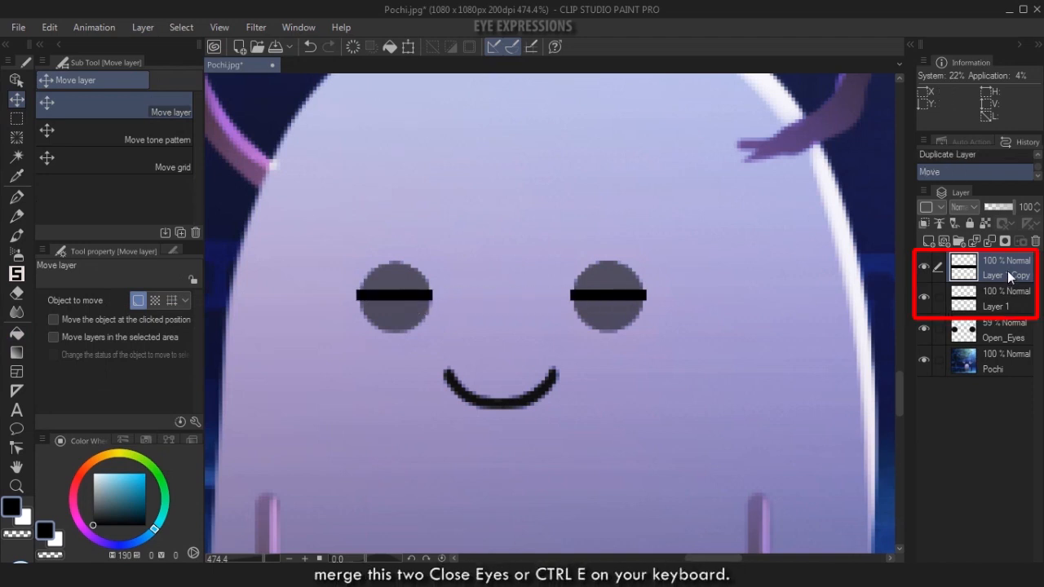
Step: Merge the two closed-eye line layers and rename the merged layer Close_Eyes
key("ctrl+e")
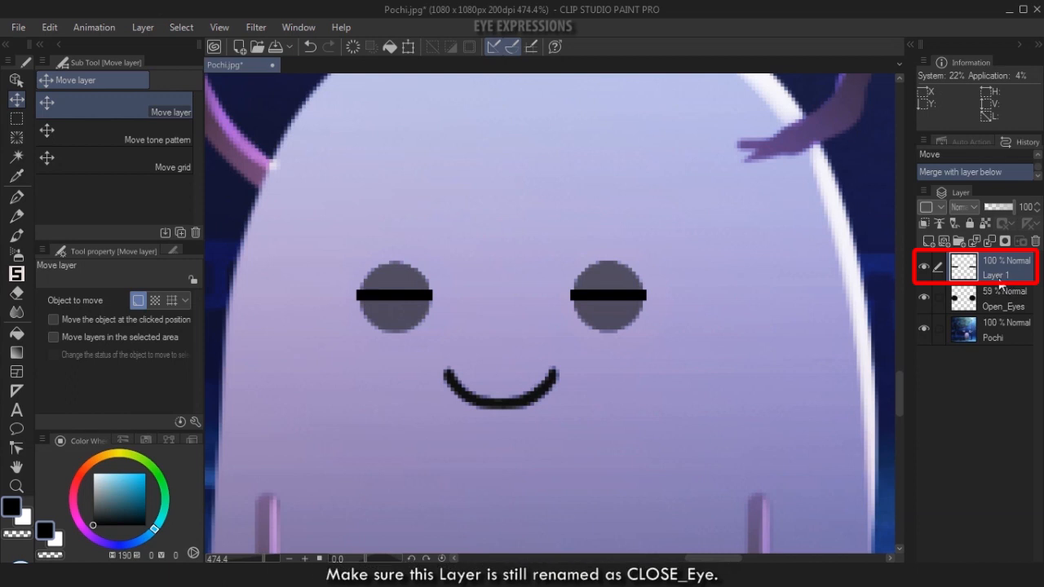
double_click(1001, 275)
type("Close_Eyes")
key("Return")
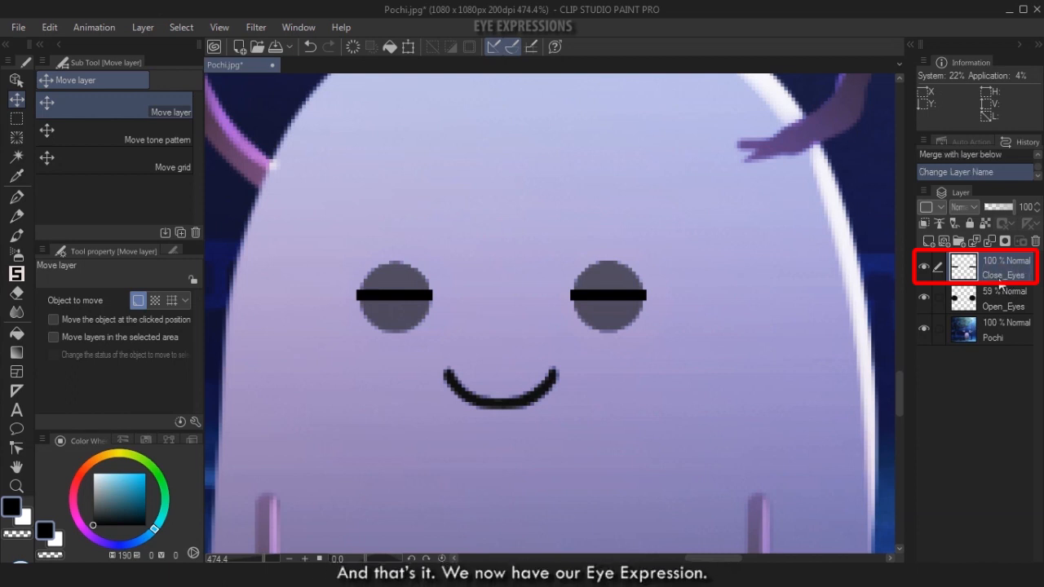
Step: Restore the Open_Eyes layer to 100% opacity and compare the open and closed eyes by toggling both layers
left_click(993, 301)
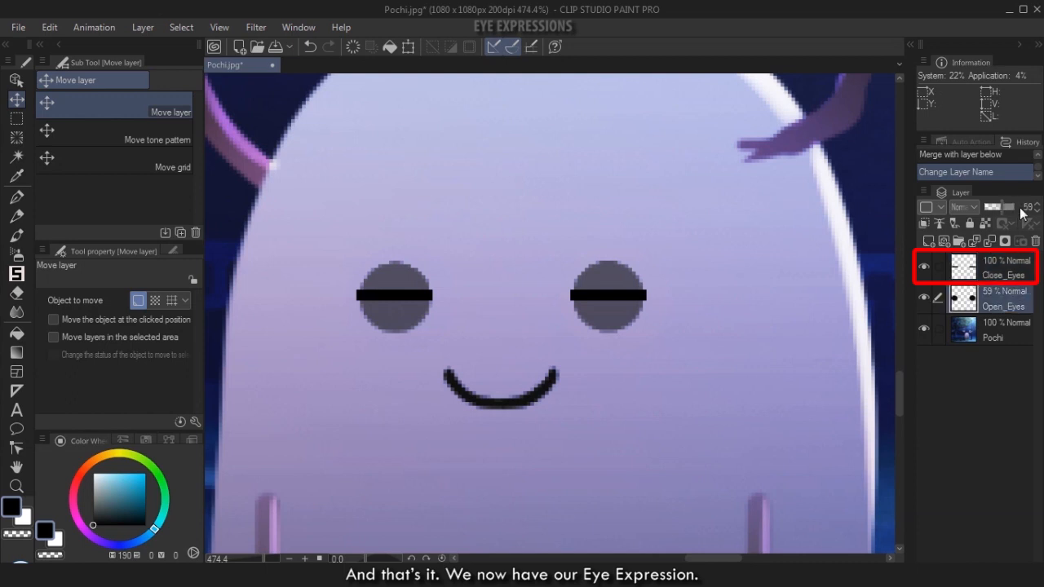
left_click_drag(1007, 208, 1016, 208)
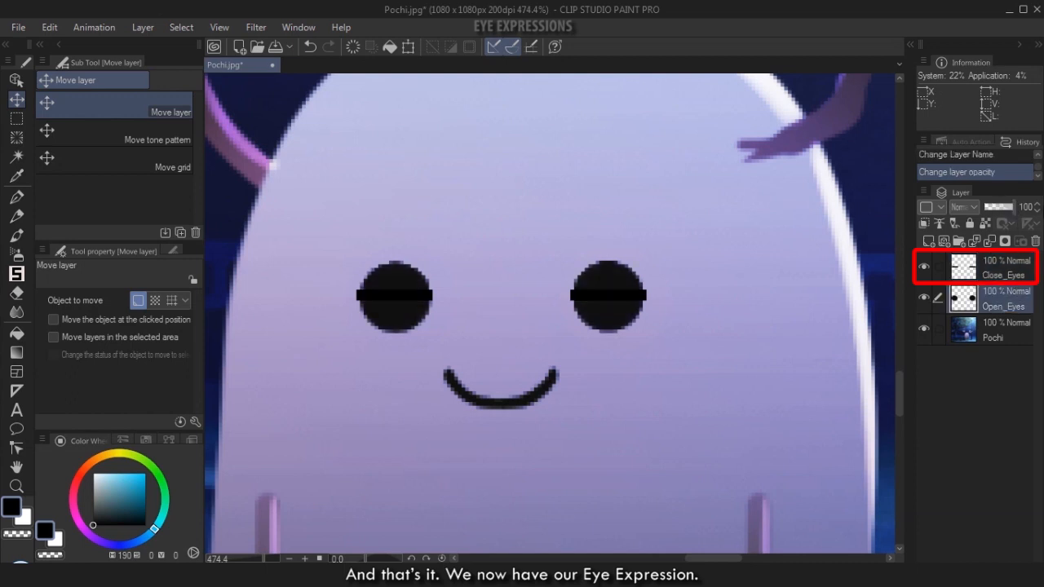
left_click(923, 269)
left_click(923, 268)
left_click(924, 299)
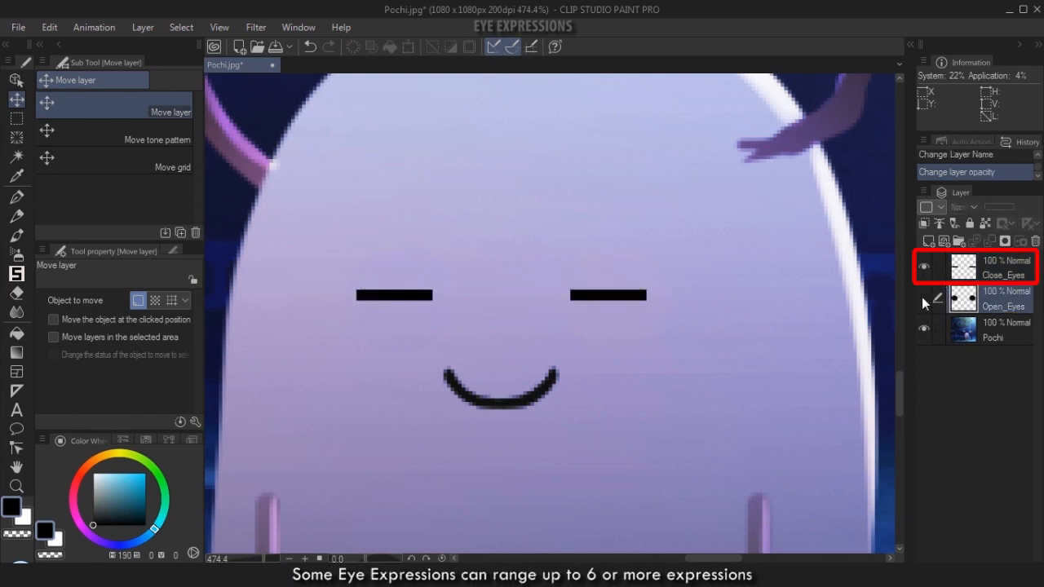
key("ctrl+0")
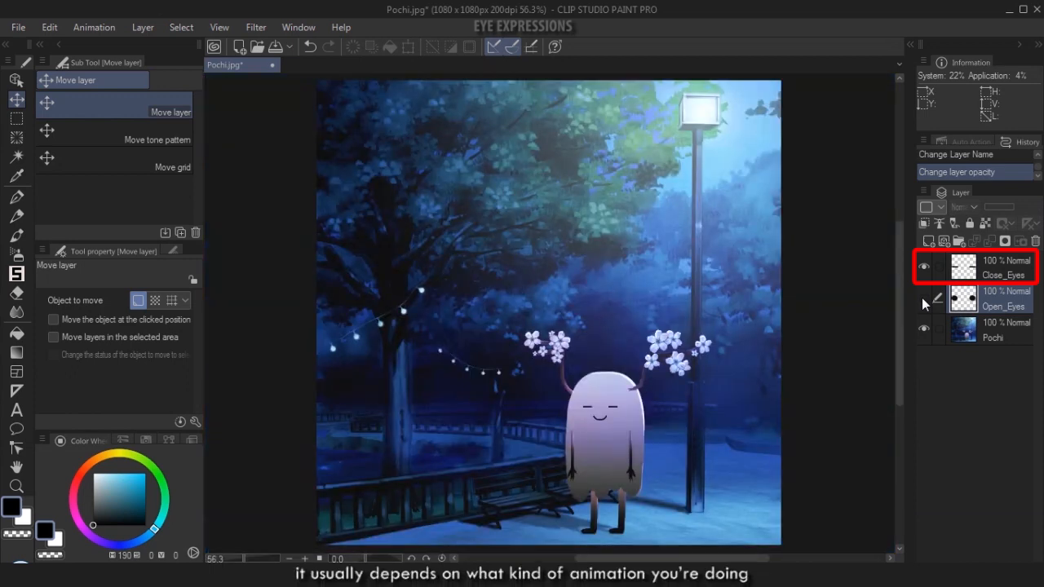
left_click(924, 298)
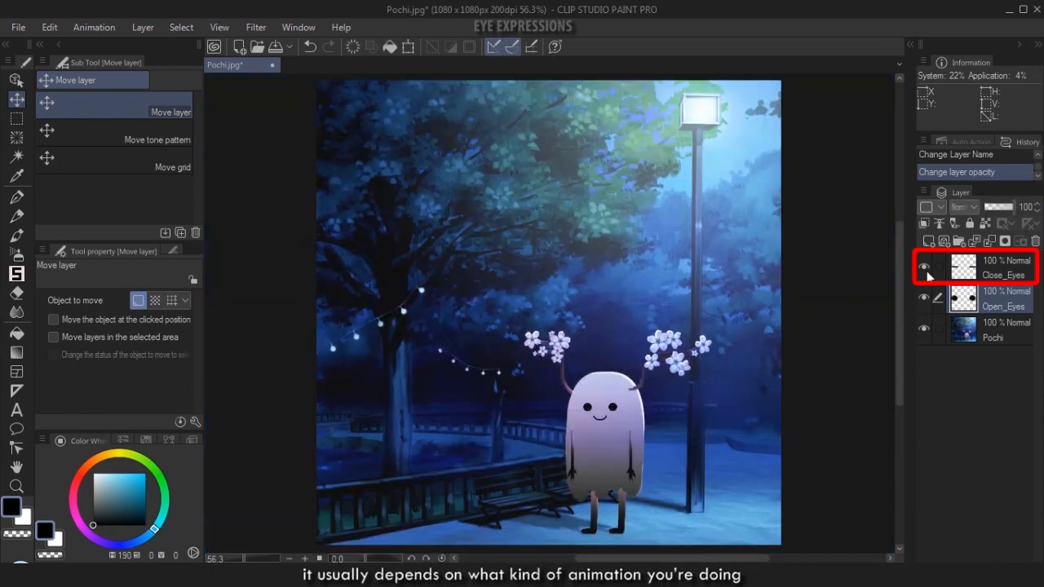
left_click(924, 268)
left_click(923, 269)
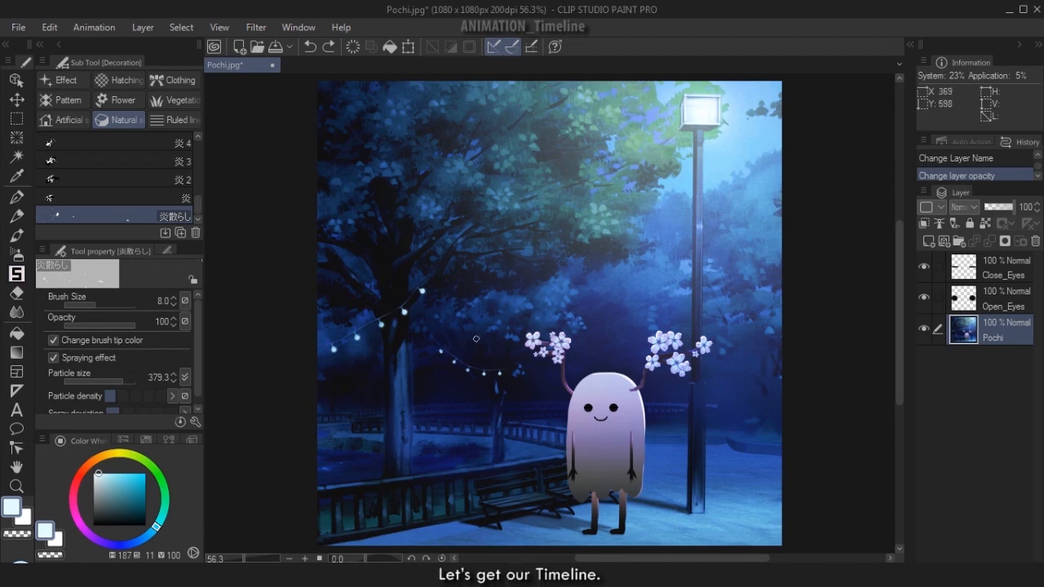
Step: Show the Timeline palette briefly and hide it again
left_click(301, 29)
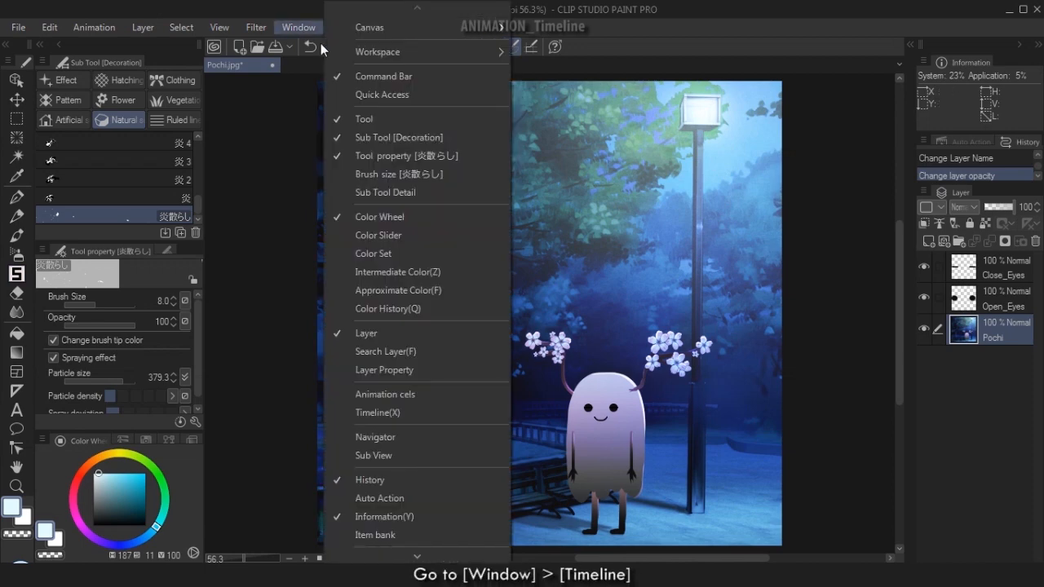
left_click(390, 413)
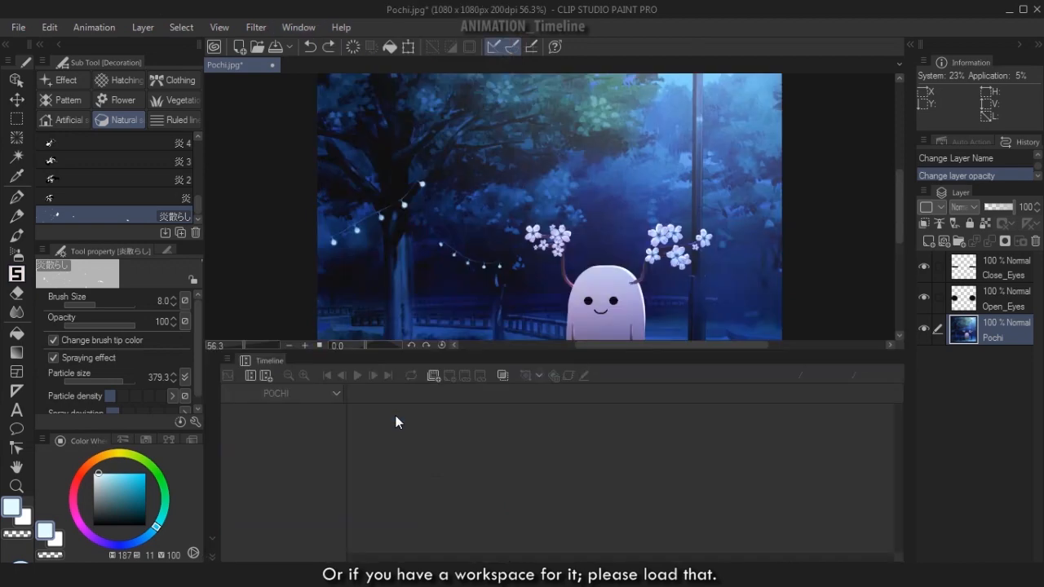
left_click(226, 356)
left_click(269, 552)
Step: Load the saved workspace that includes the Timeline palette
left_click(298, 28)
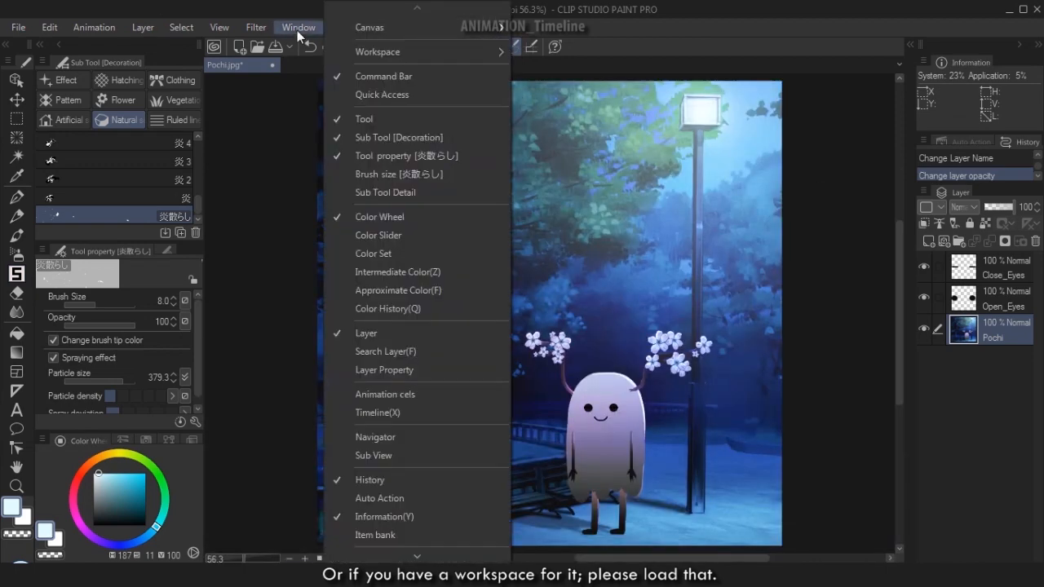
mouse_move(456, 52)
left_click(572, 214)
key("Return")
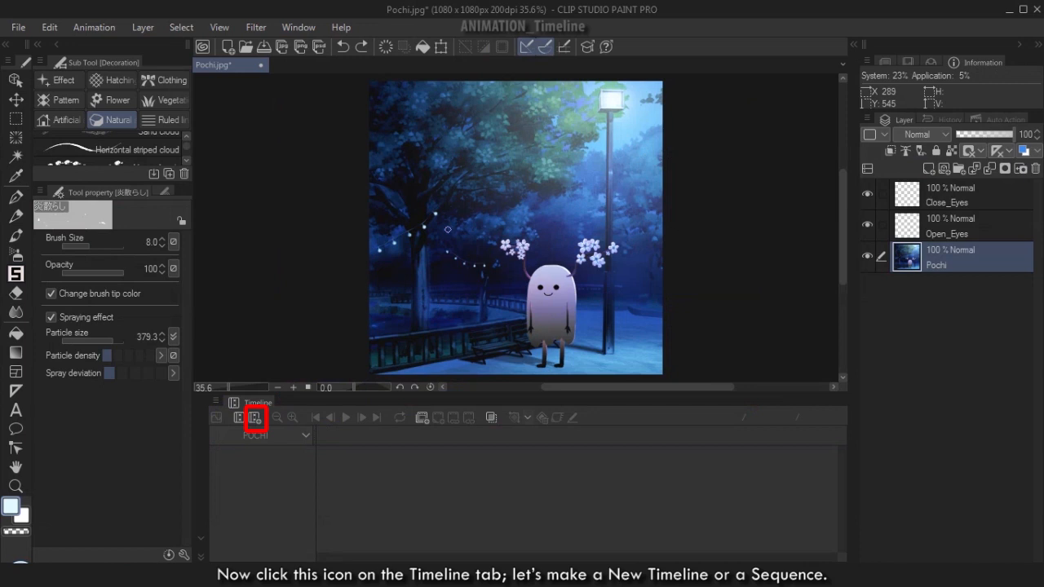
Step: Start a new timeline and name it Pochi
left_click(255, 419)
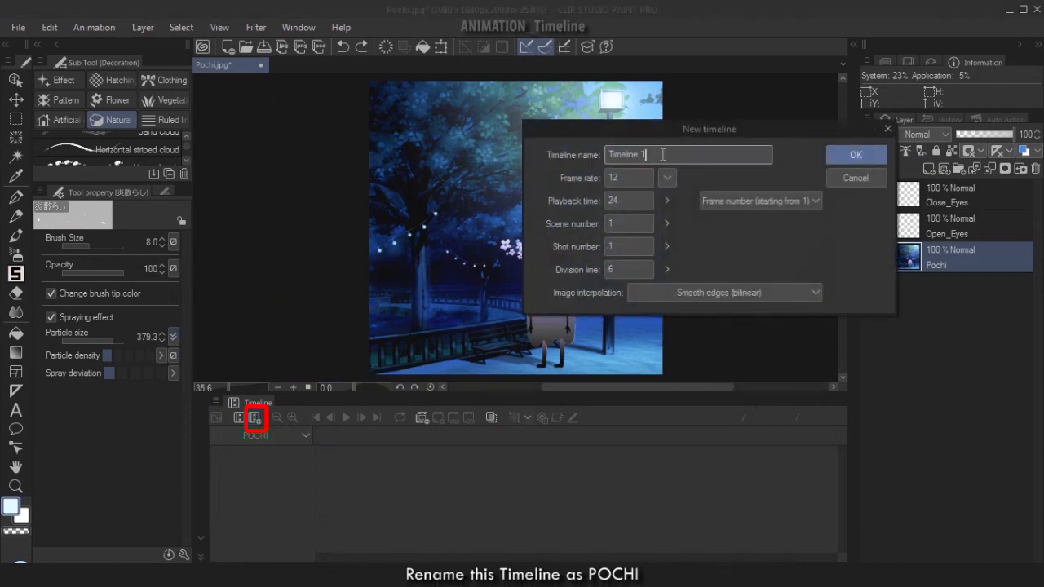
left_click_drag(663, 154, 446, 169)
type("Pochi")
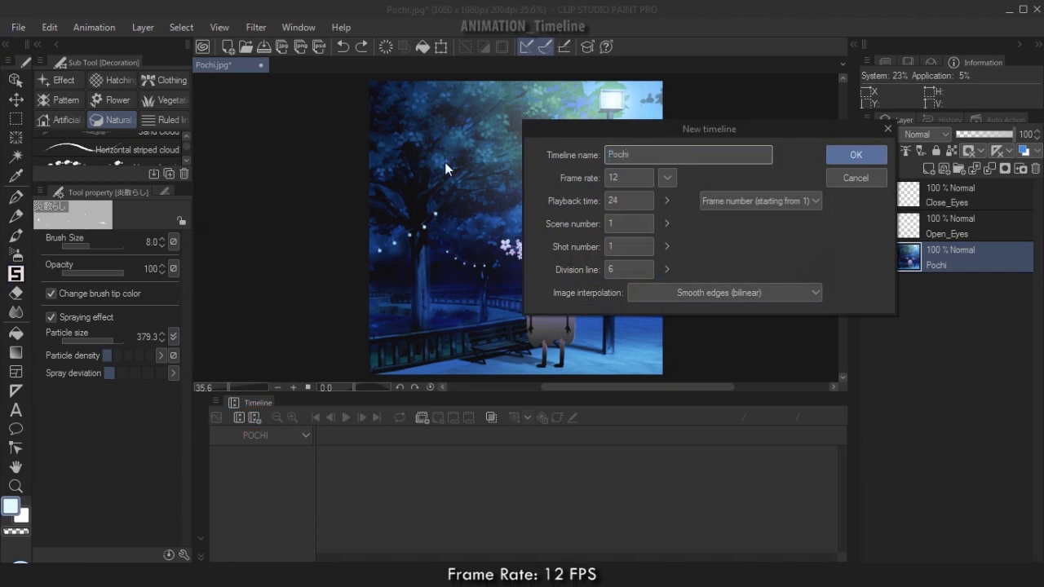
Step: Keep frame rate 12, playback time 24, scene 1, shot 1 and division line 6, with Smooth edges (bilinear) image interpolation
left_click(628, 182)
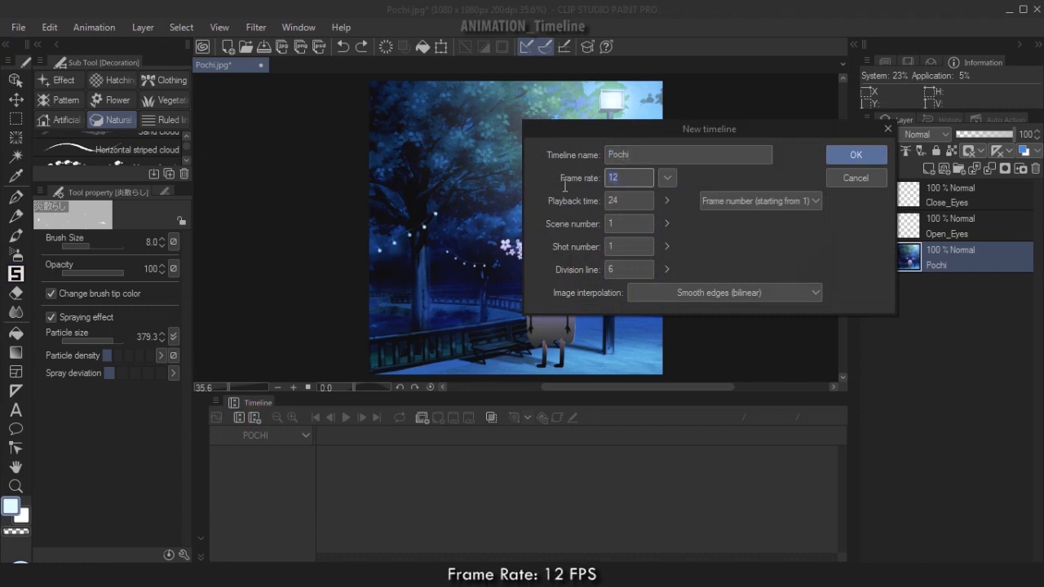
left_click(632, 199)
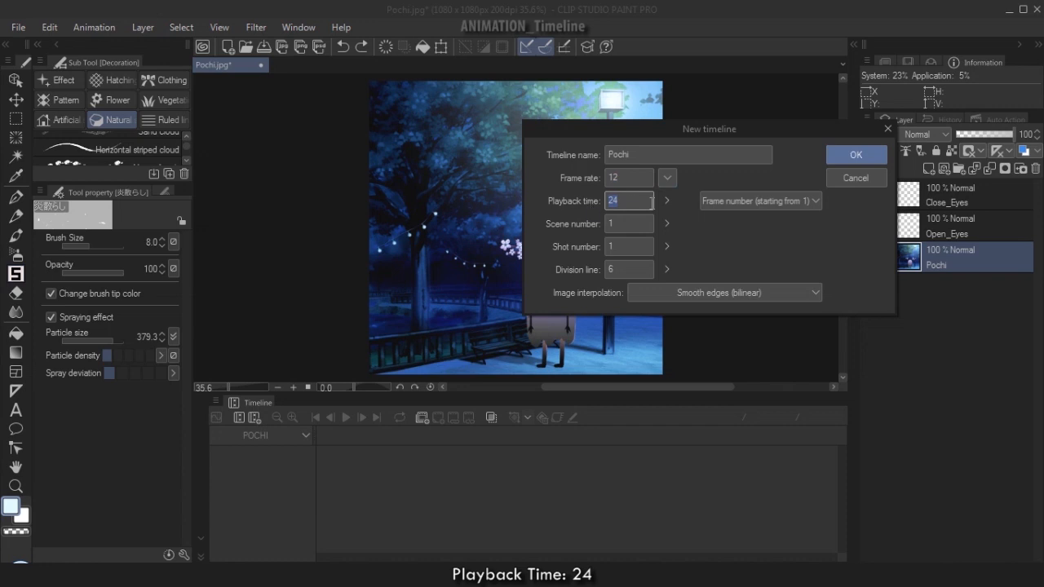
left_click(639, 226)
left_click(633, 248)
left_click(630, 270)
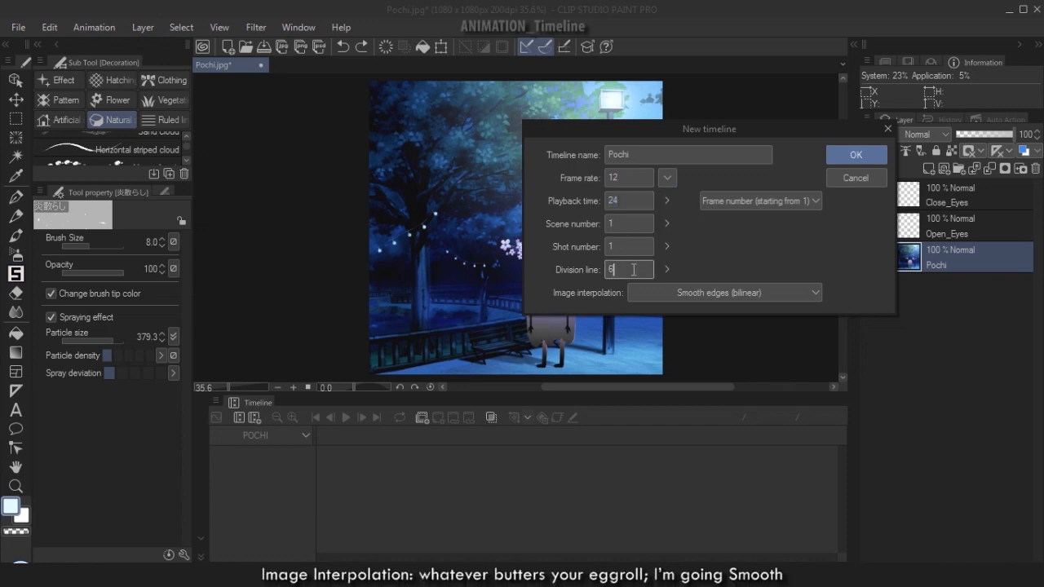
left_click(716, 295)
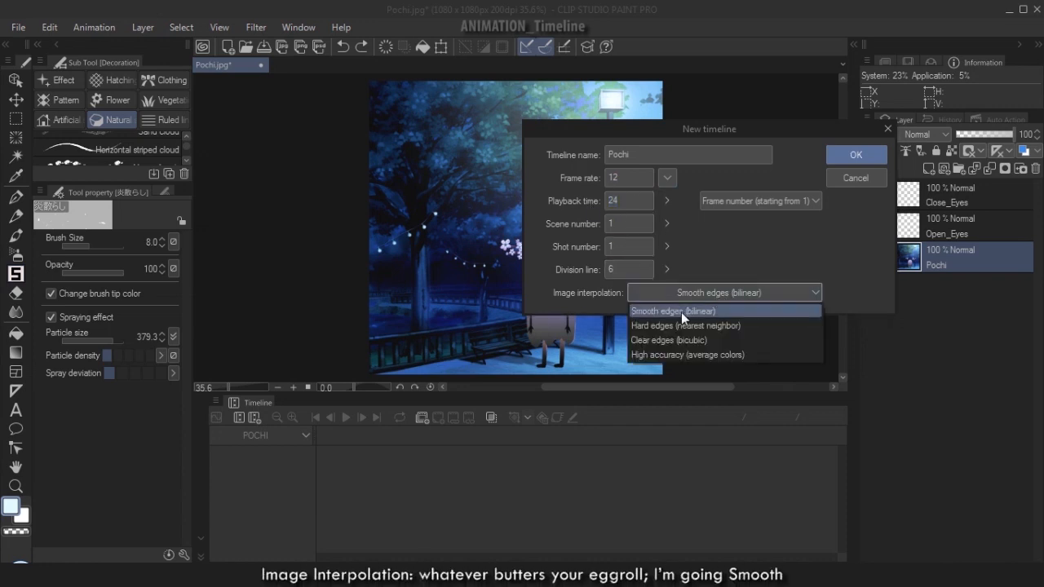
left_click(681, 313)
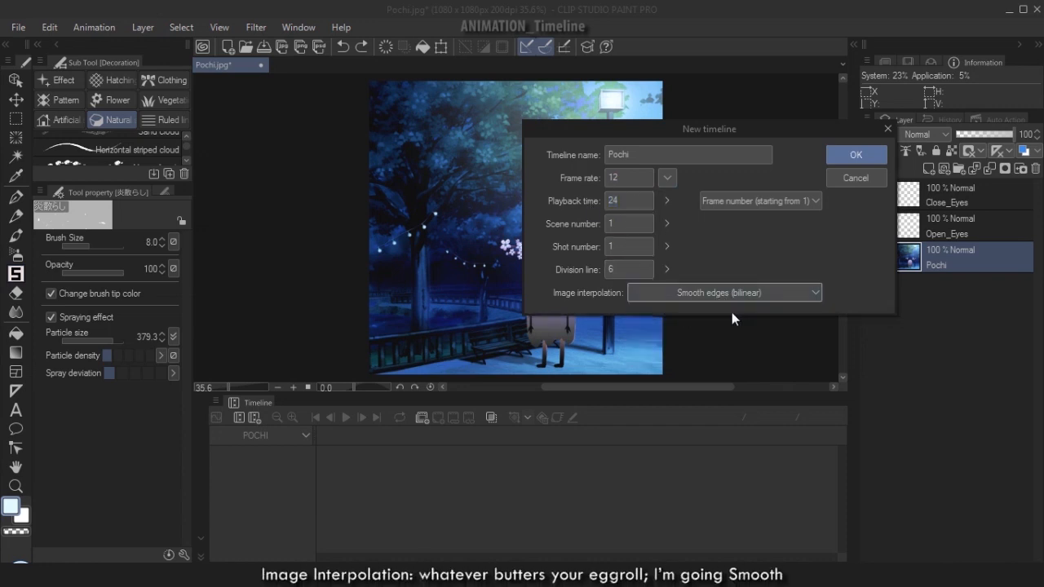
Step: Set the frame display to Frame number (starting from 1) and create the Pochi timeline
left_click(760, 201)
left_click(763, 220)
left_click(769, 203)
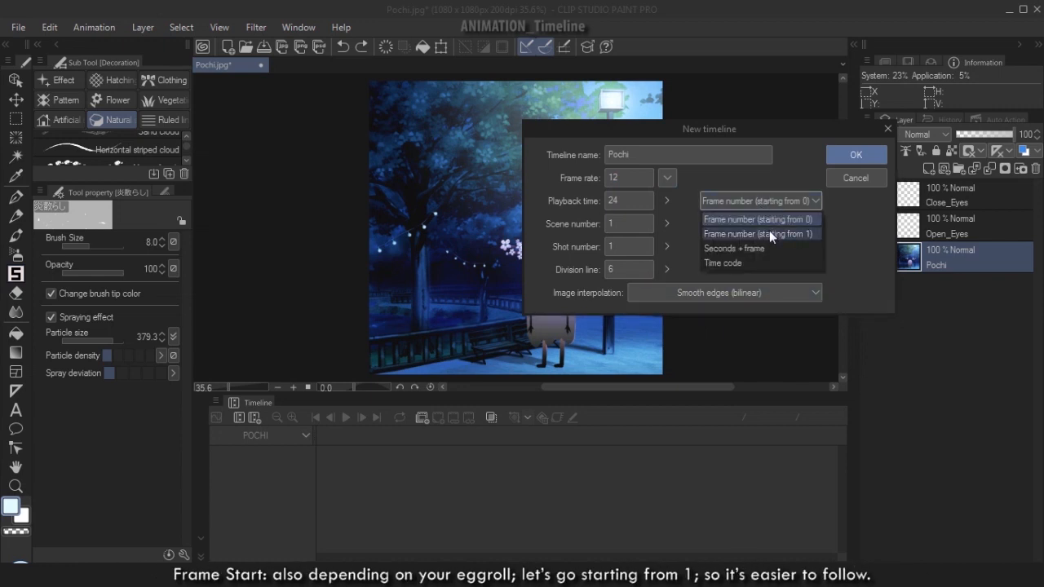
left_click(769, 233)
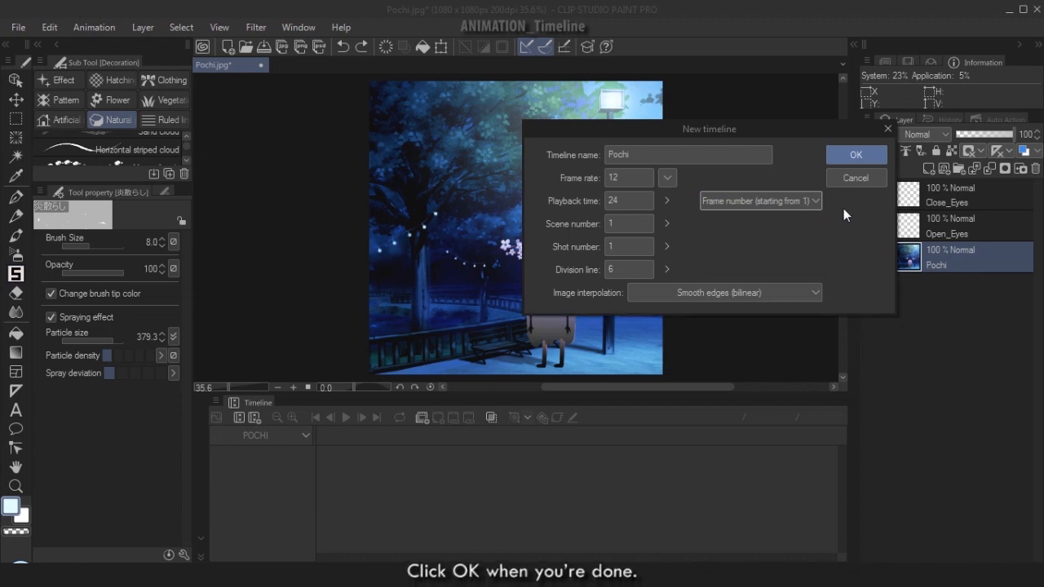
left_click(856, 155)
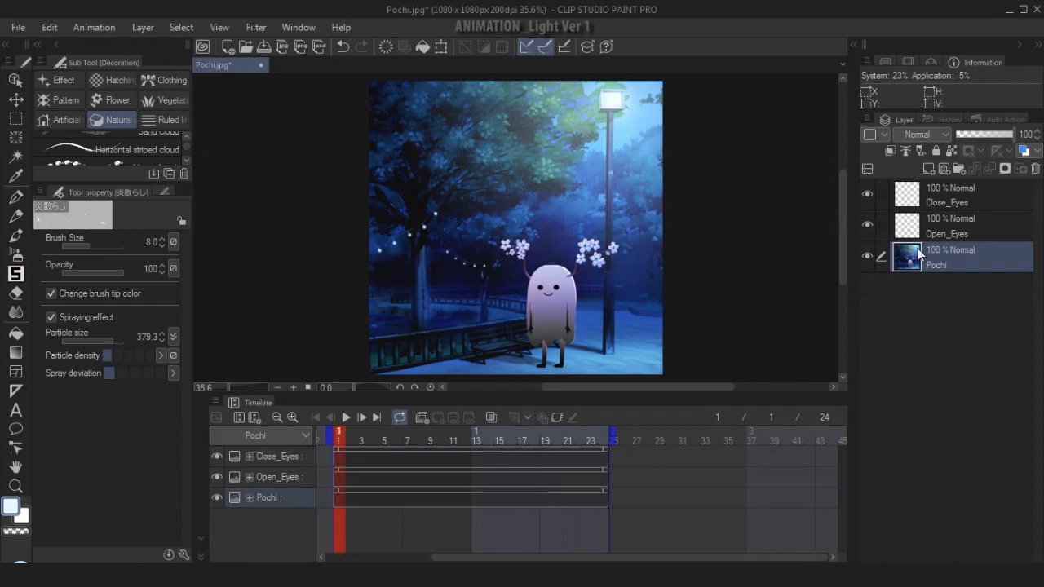
Step: Add a new raster layer directly above the Pochi layer and name it Light_1
key("ctrl+shift+n")
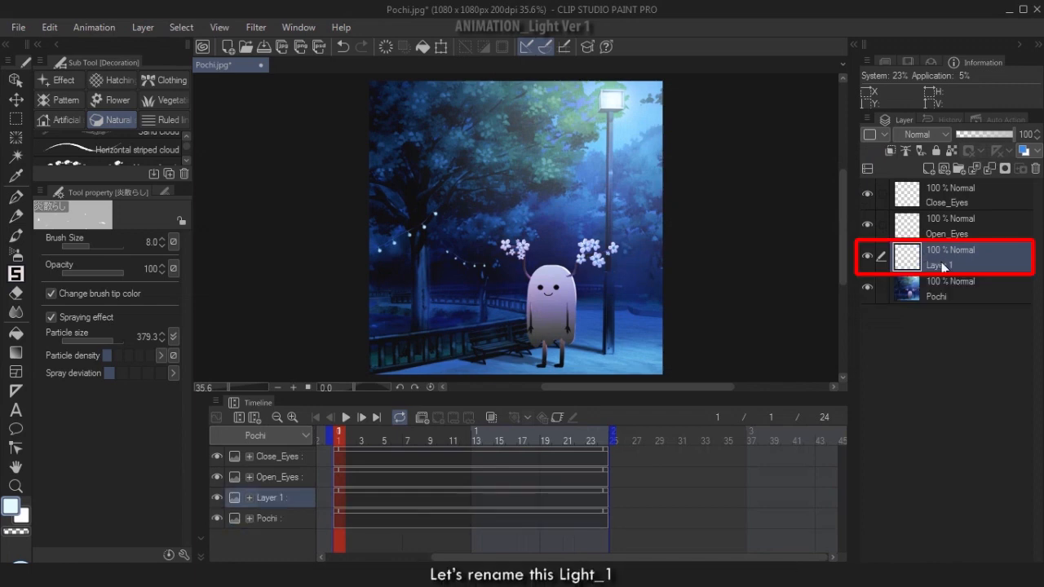
double_click(940, 261)
type("Light_1")
key("Return")
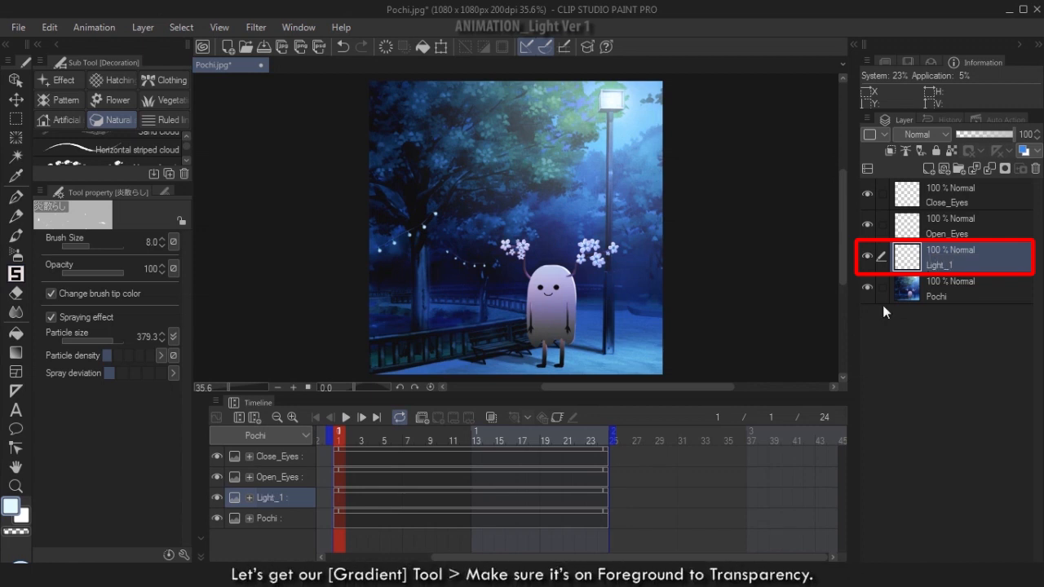
Step: Switch to the Foreground to transparent gradient and sample the street lamp's glow as the drawing colour
key("g")
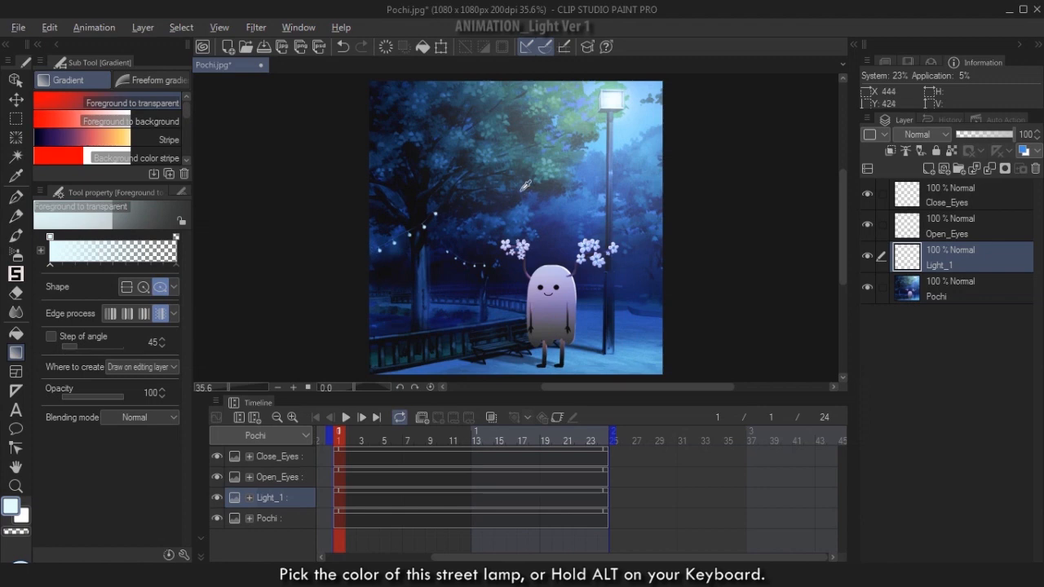
left_click_drag(526, 186, 603, 97)
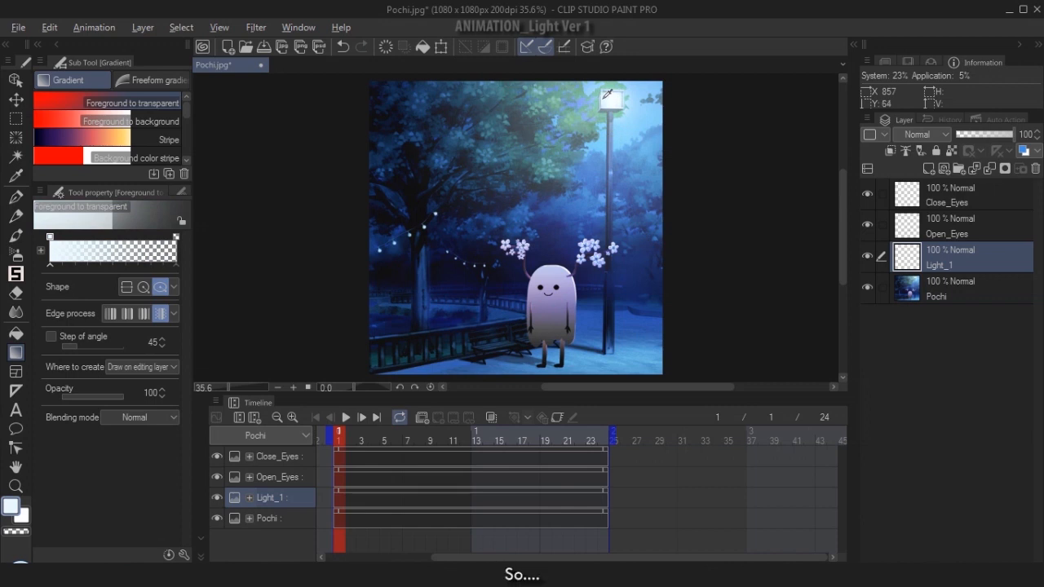
key("alt")
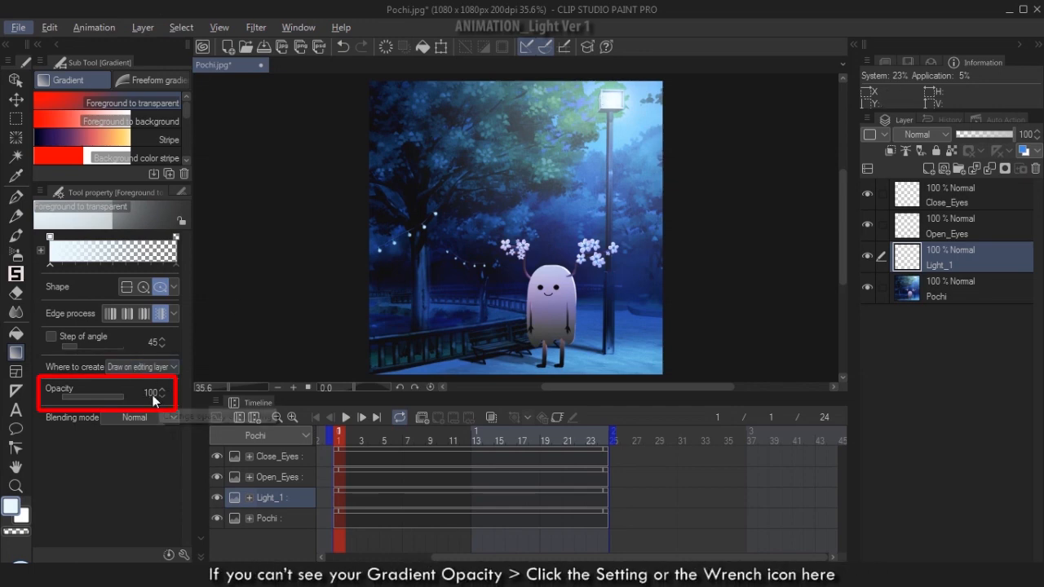
Step: In the gradient's detailed Ink settings, switch the Opacity setting's visibility in the tool properties off and back on
left_click(184, 555)
left_click(382, 175)
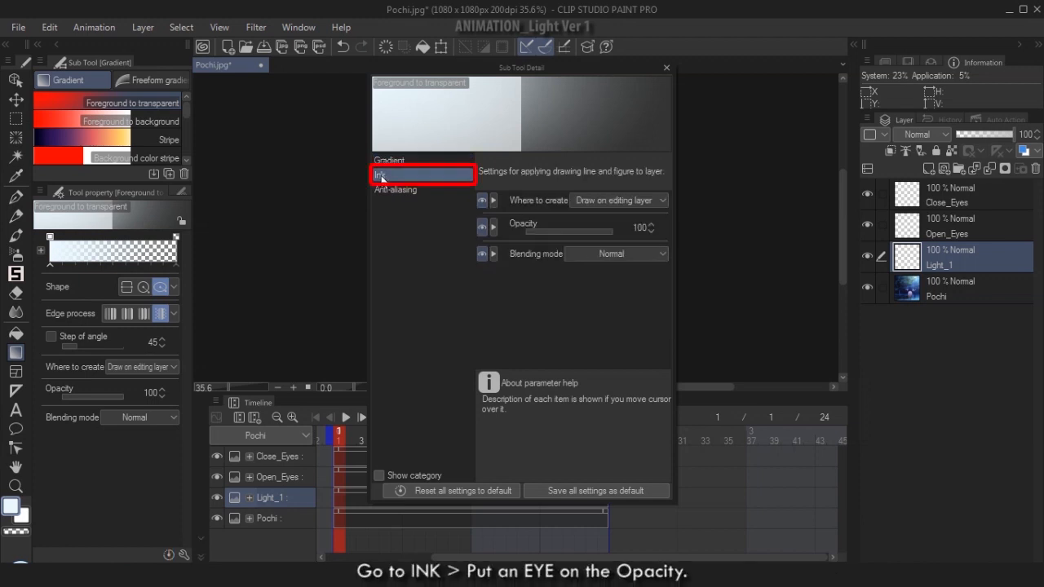
left_click(482, 228)
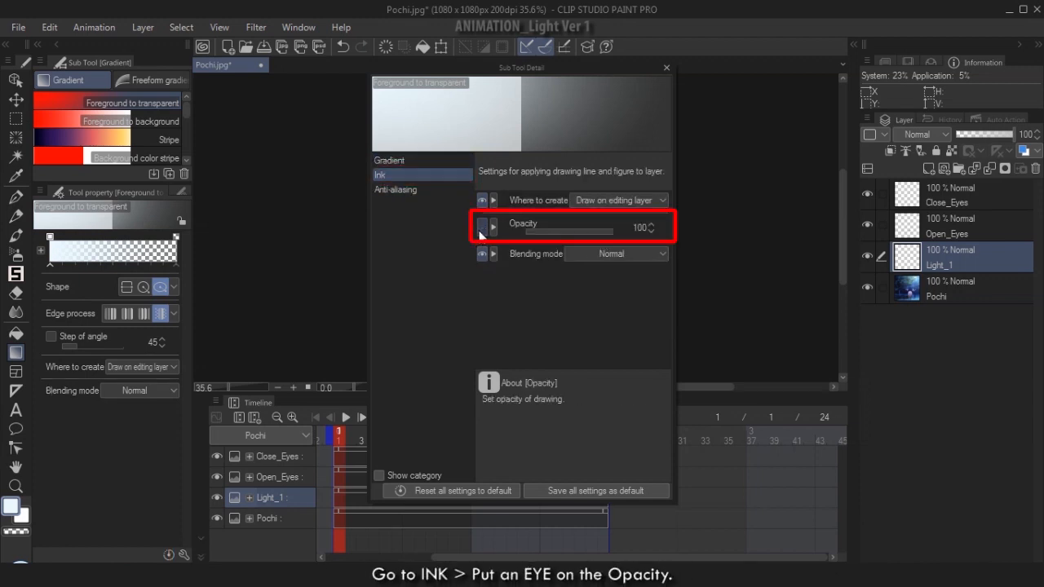
left_click(482, 227)
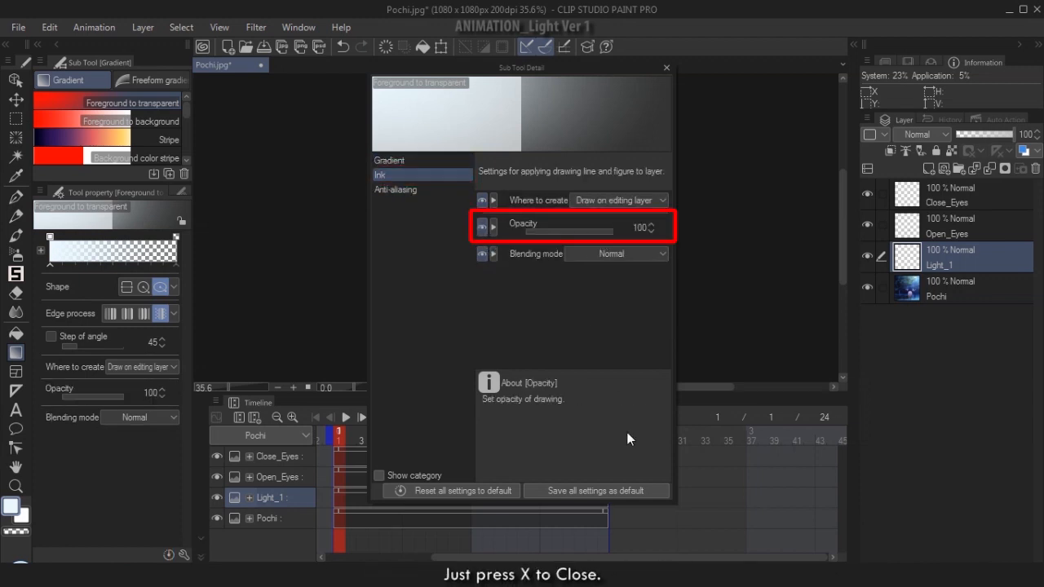
left_click(666, 67)
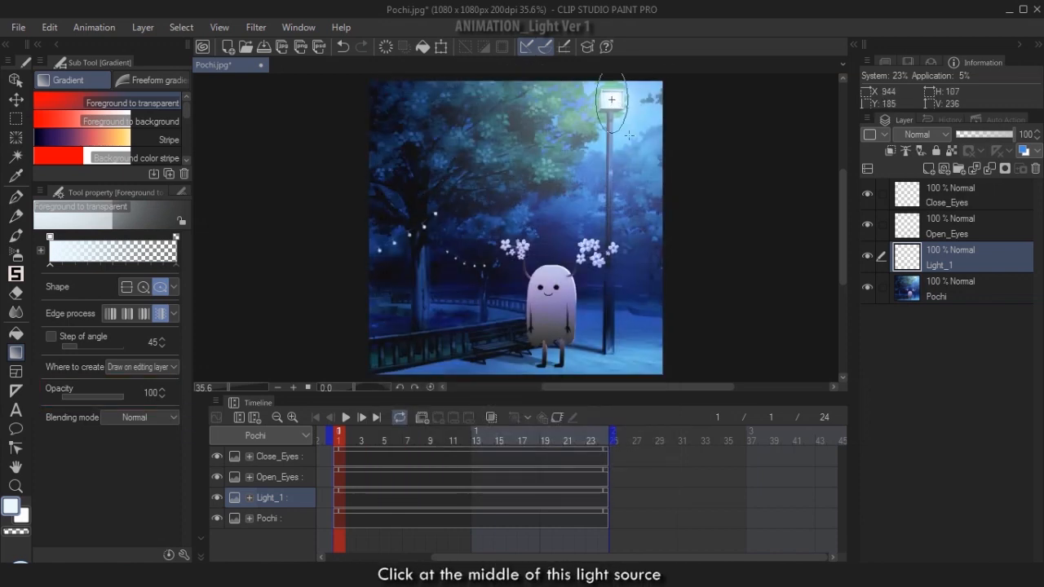
Step: Draw a large elliptical gradient glow centred on the street lamp on Light_1 and set the layer's blending mode to Overlay
left_click_drag(611, 99, 756, 236)
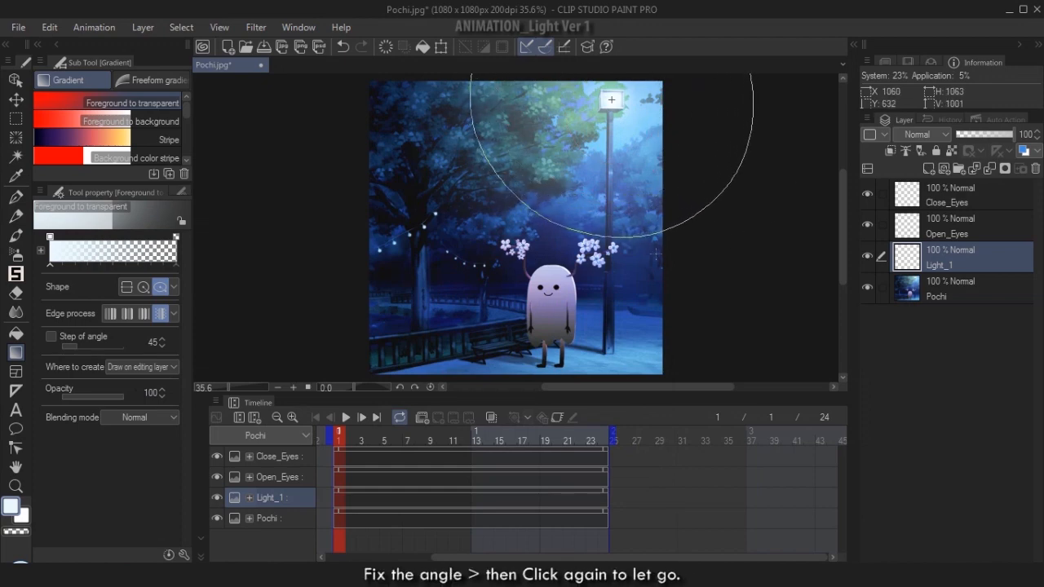
left_click(729, 186)
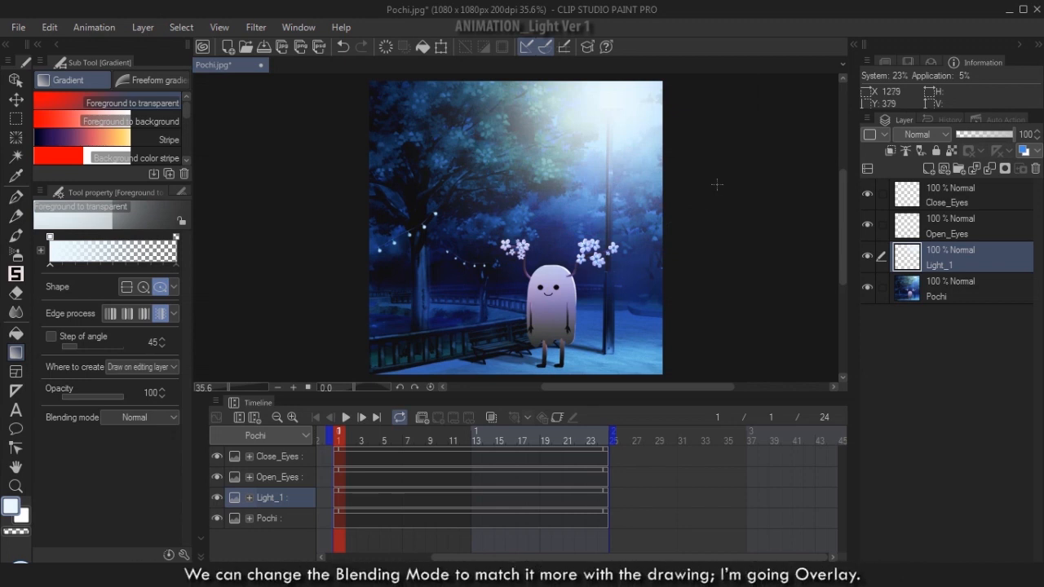
left_click(925, 134)
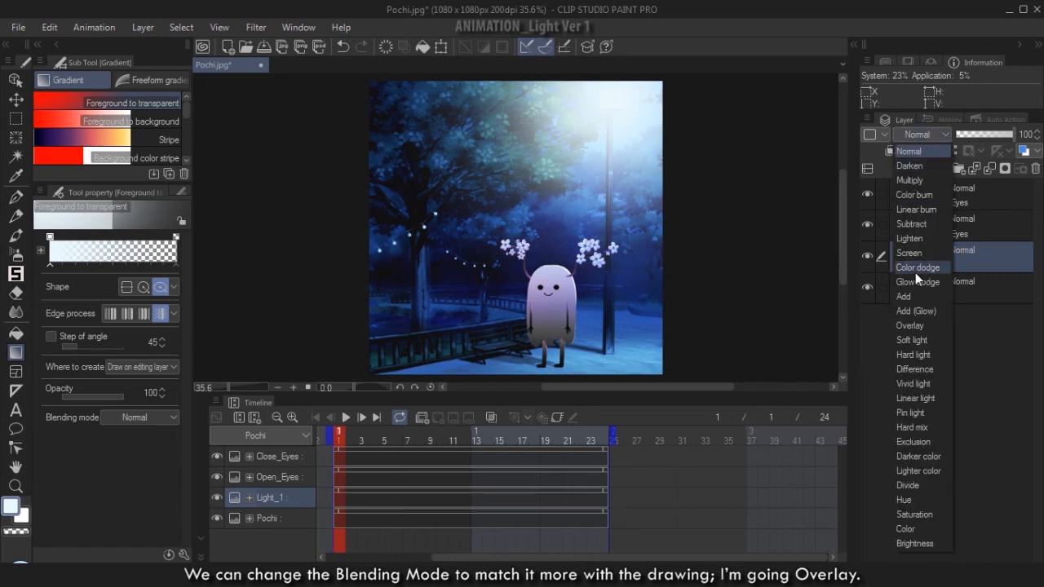
left_click(920, 325)
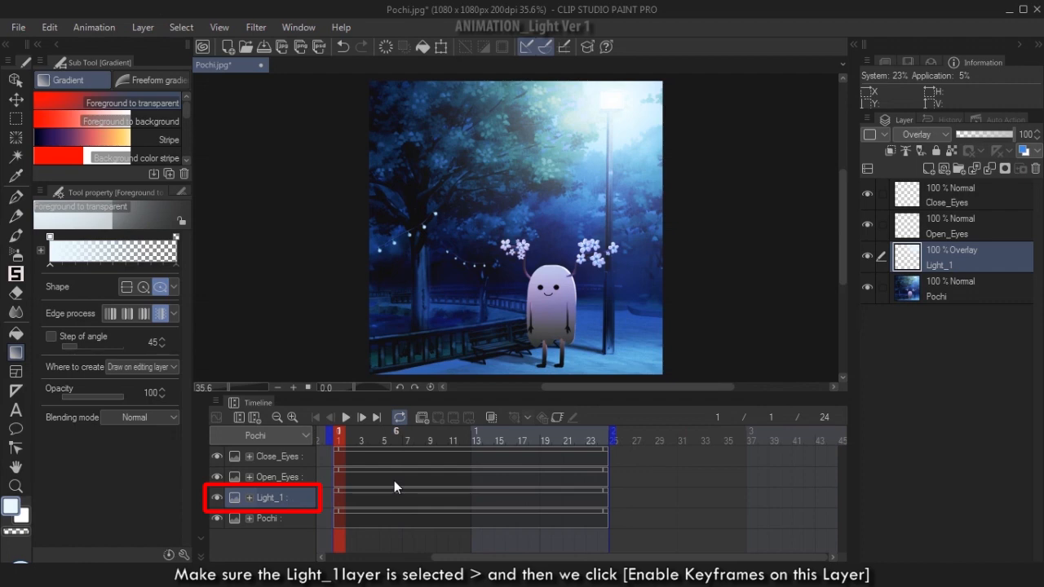
Step: Enable keyframes on the Light_1 layer and bring up its keyframe properties with the Object tool
left_click(557, 420)
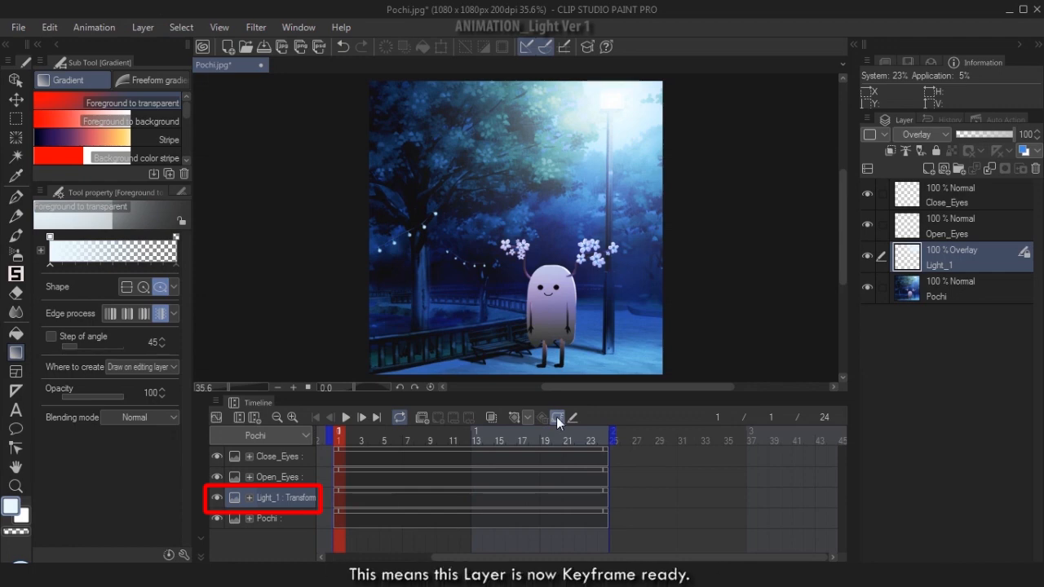
left_click_drag(317, 432, 373, 432)
key("o")
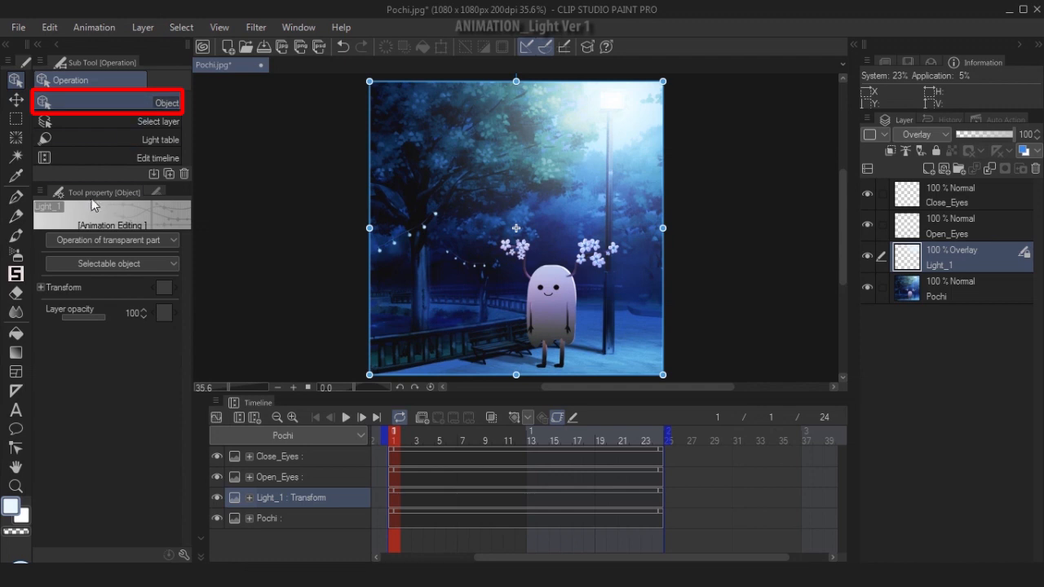
left_click(41, 288)
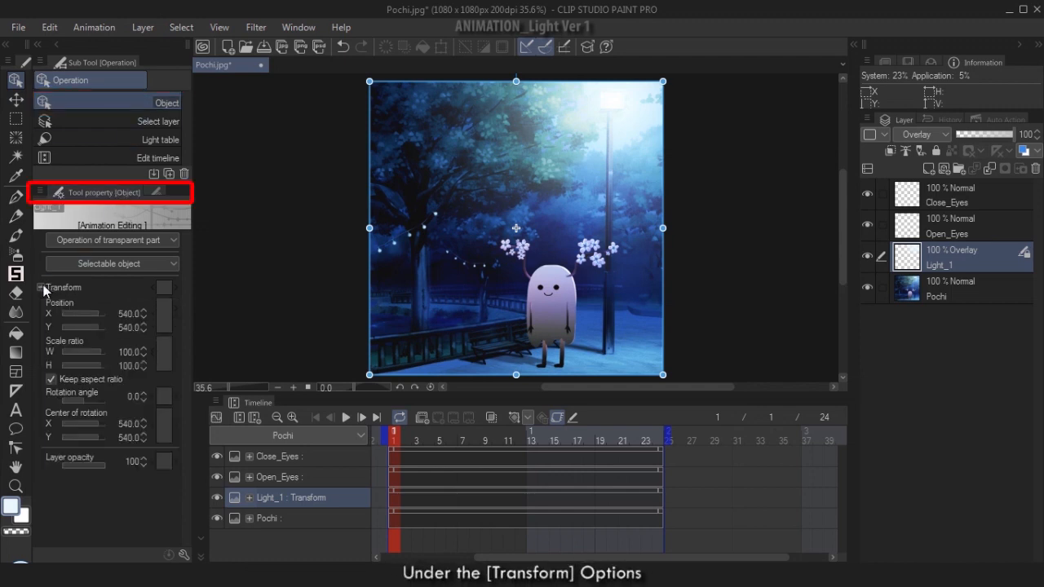
left_click(41, 288)
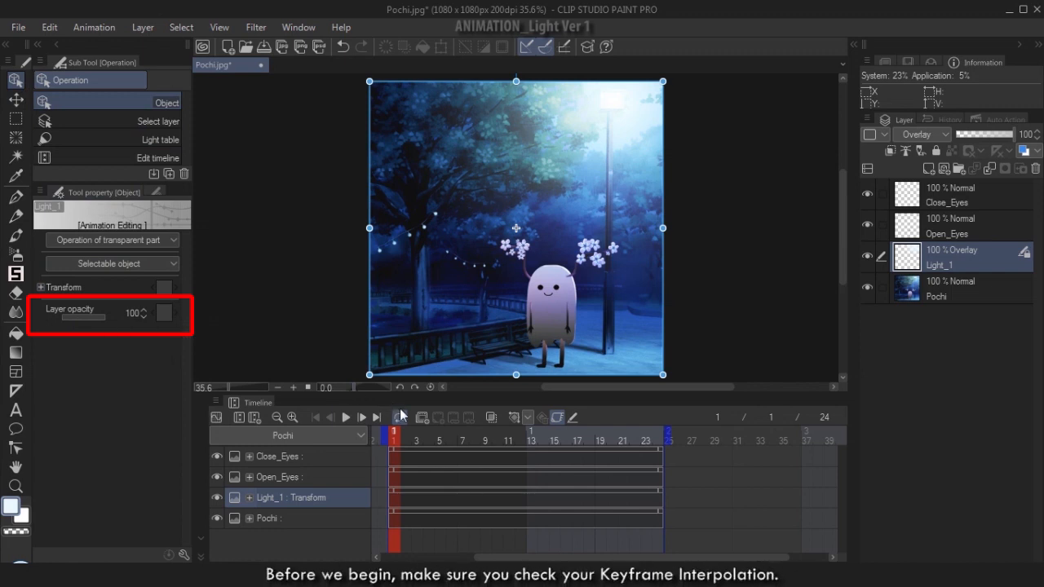
Step: Choose Smooth interpolation, add a Layer opacity keyframe for Light_1 at frame 1 and expand its track to show the keyframe
left_click(529, 417)
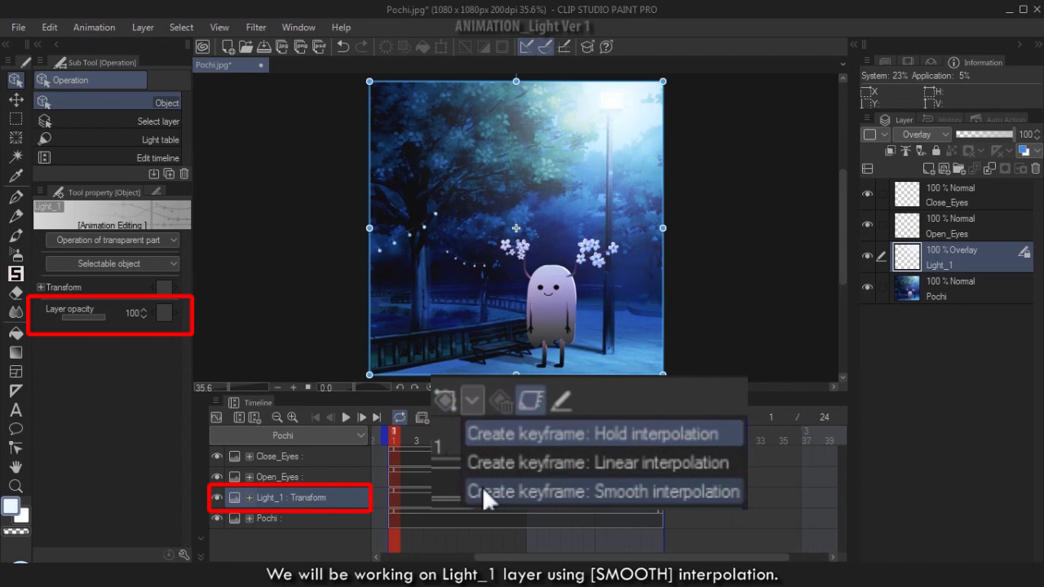
left_click(482, 486)
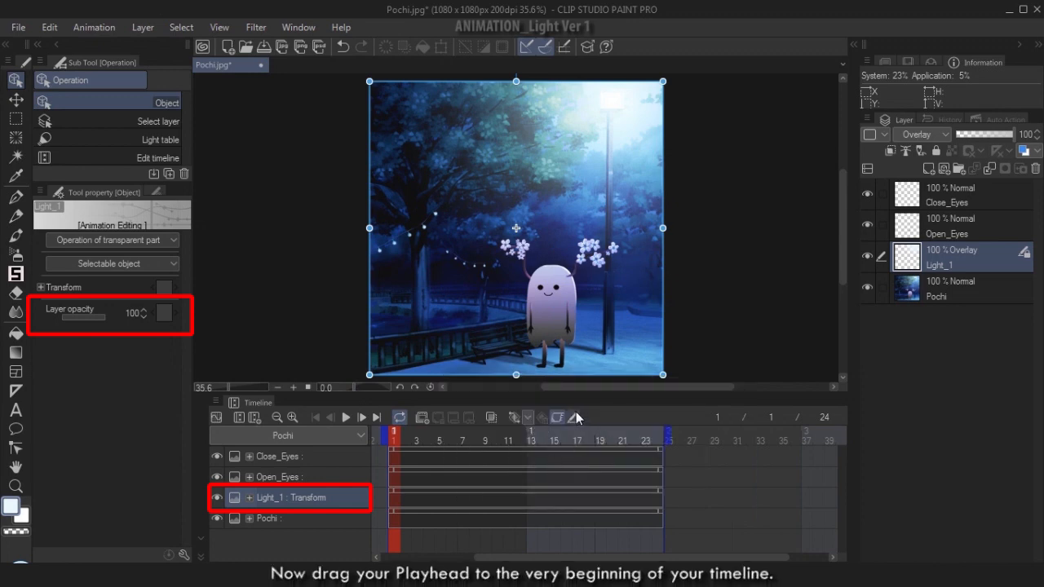
mouse_move(397, 433)
left_mouse_down()
mouse_move(426, 433)
mouse_move(398, 447)
left_mouse_up()
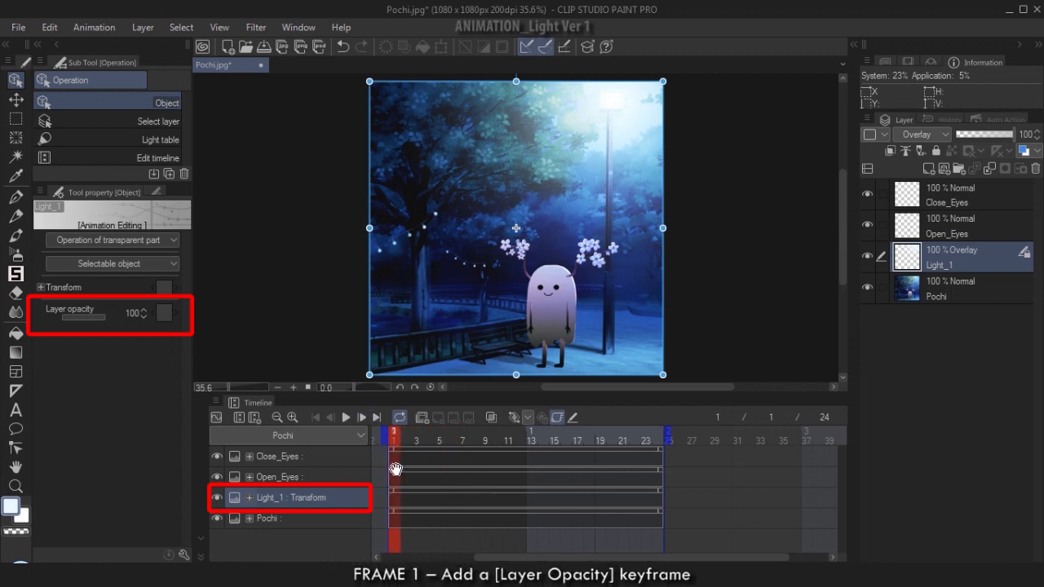
left_click(165, 315)
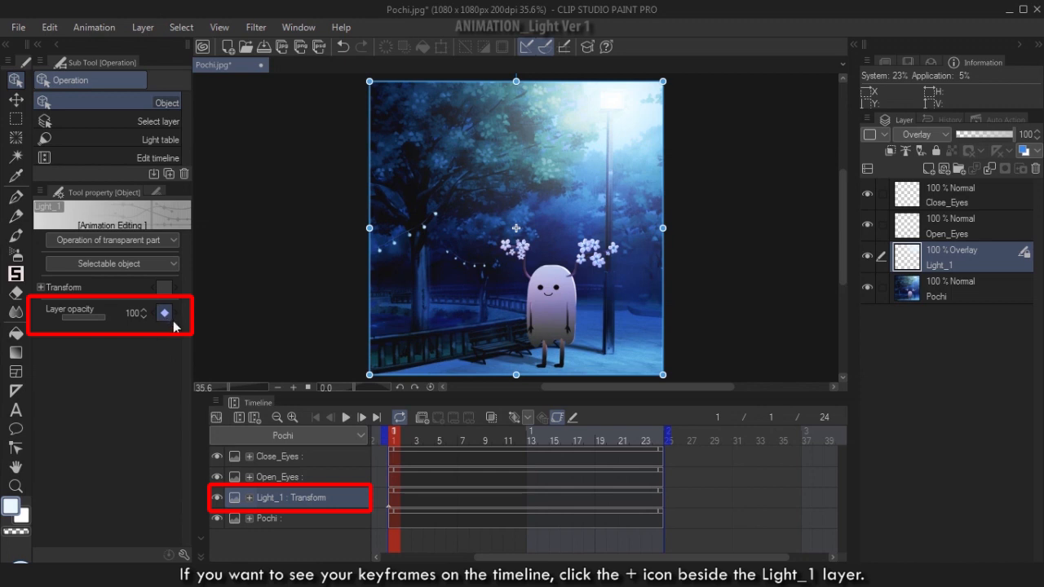
left_click(249, 498)
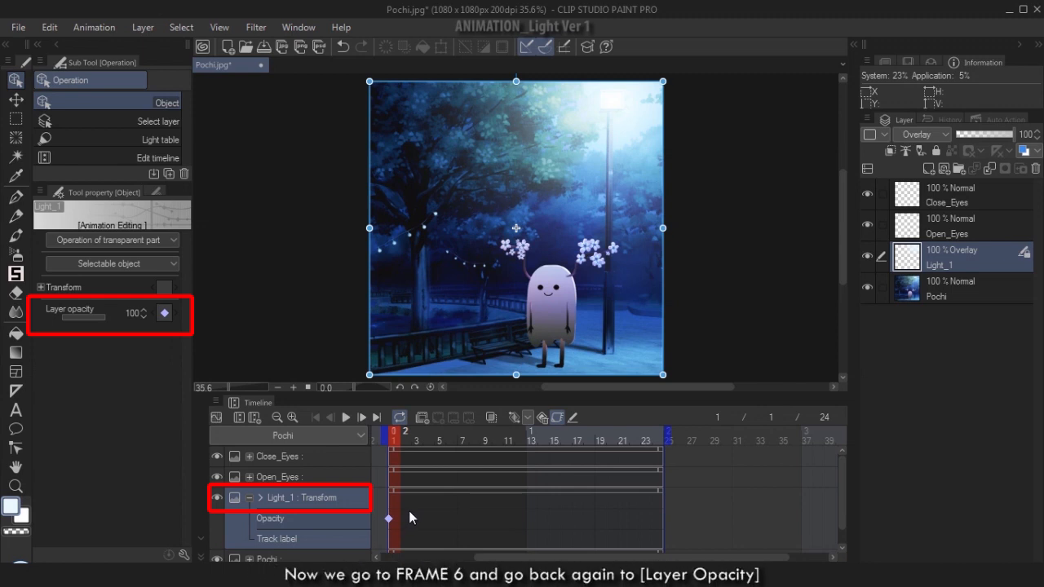
Step: Keyframe the Light_1 layer opacity at 50 on frame 6 and at 100 on frame 12
left_click(453, 441)
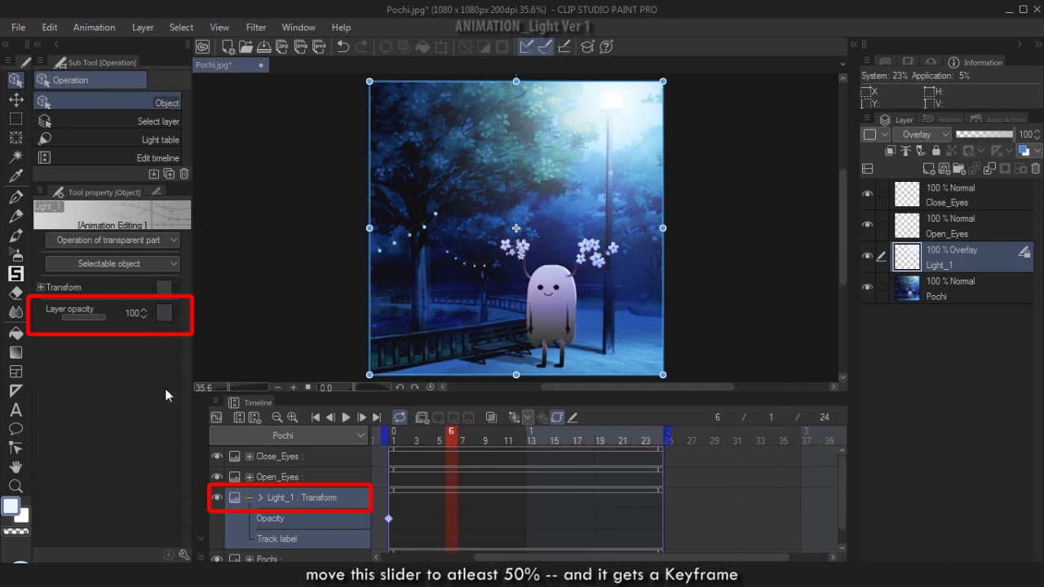
left_click_drag(95, 317, 85, 318)
left_click(135, 313)
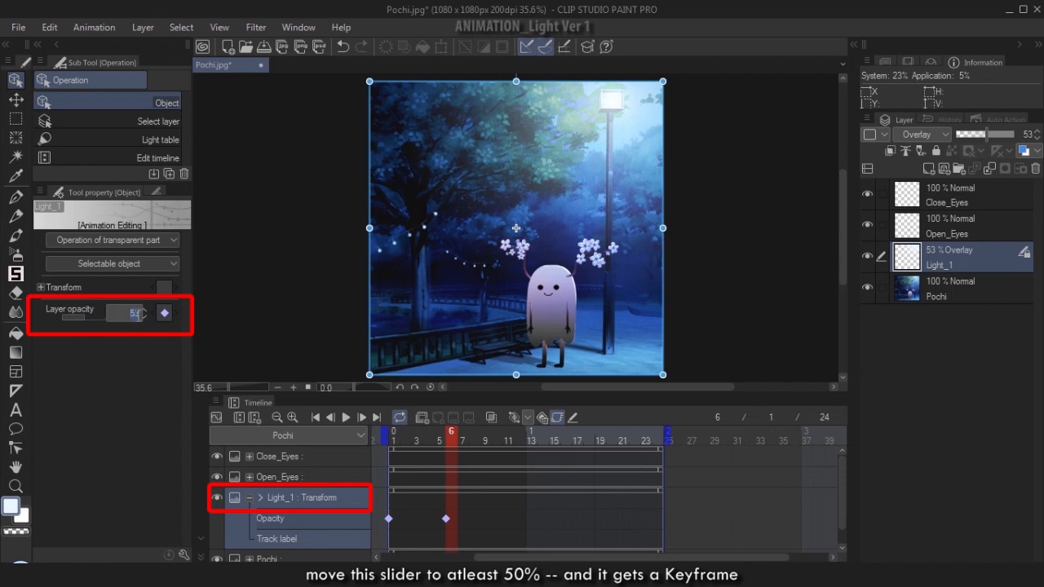
type("50")
key("Return")
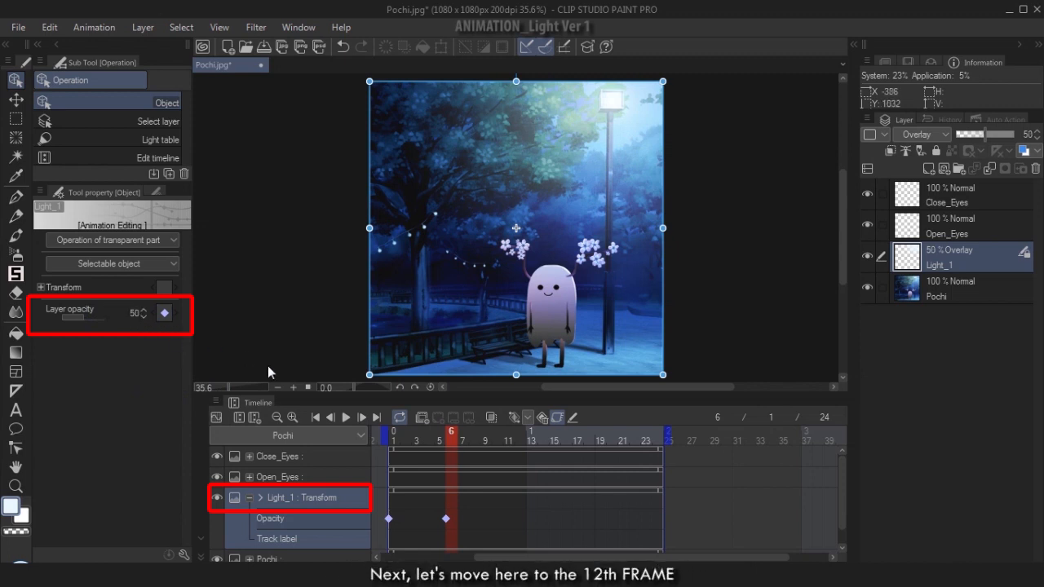
left_click_drag(474, 437, 516, 445)
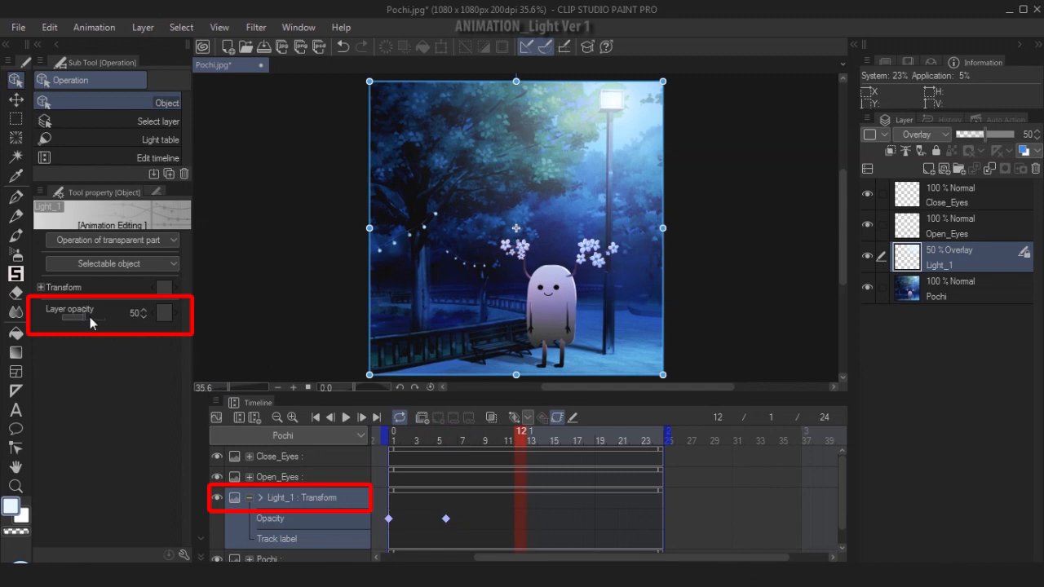
left_click_drag(90, 317, 136, 315)
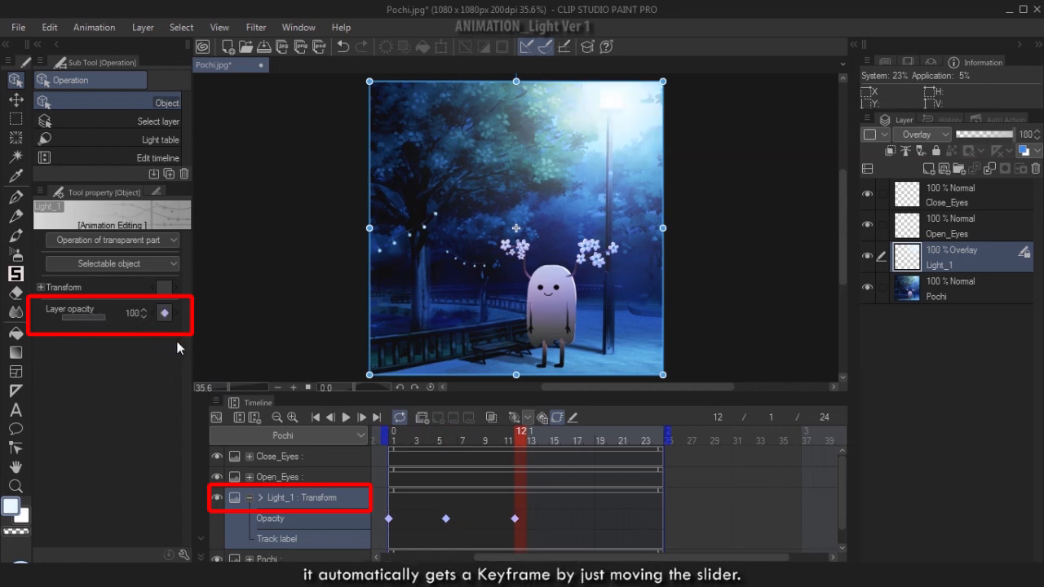
Step: Play the light animation from the first frame to check the flicker, and stop playback
left_click(316, 417)
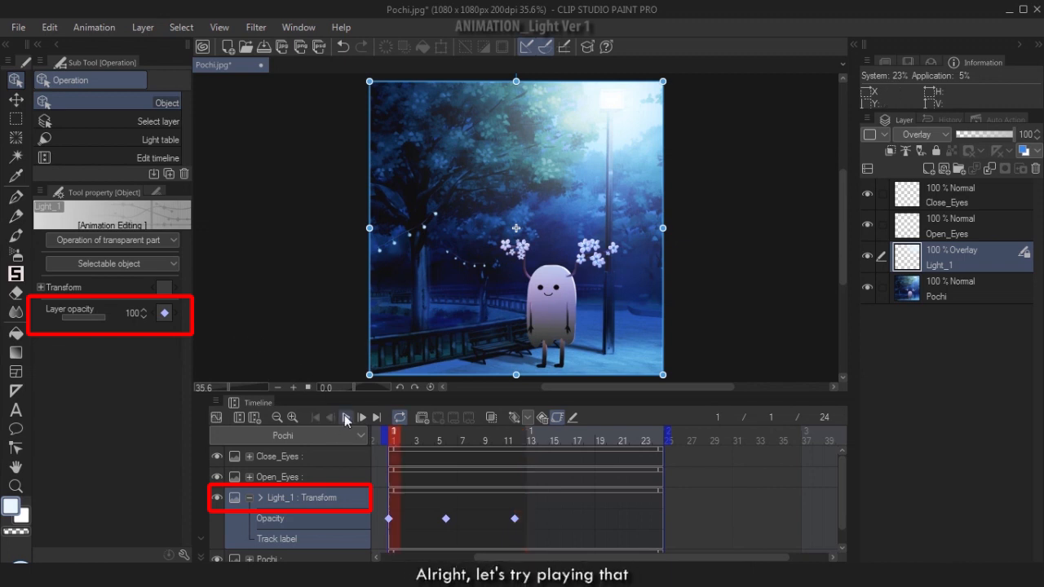
left_click(346, 418)
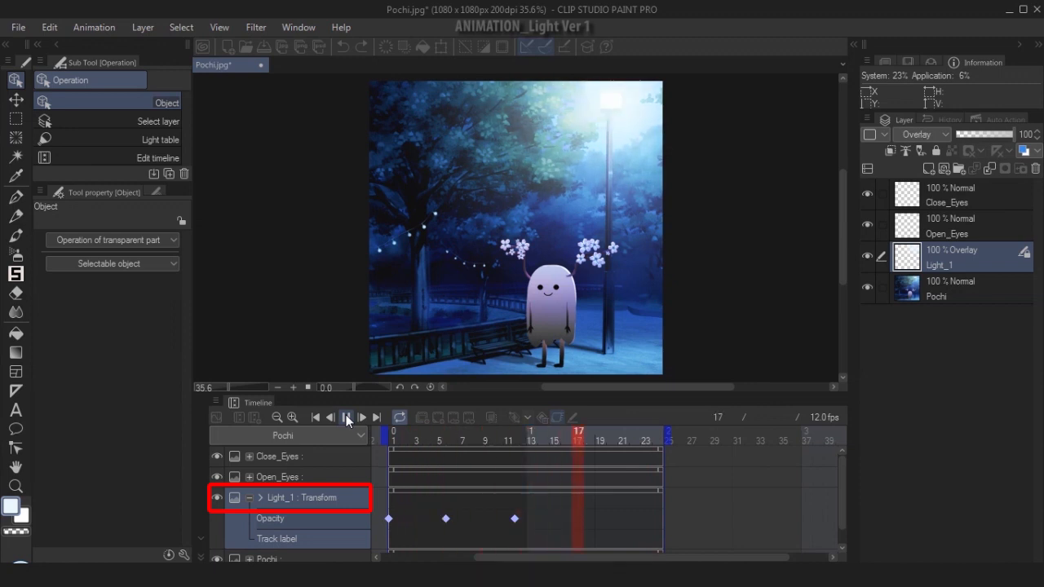
left_click(347, 419)
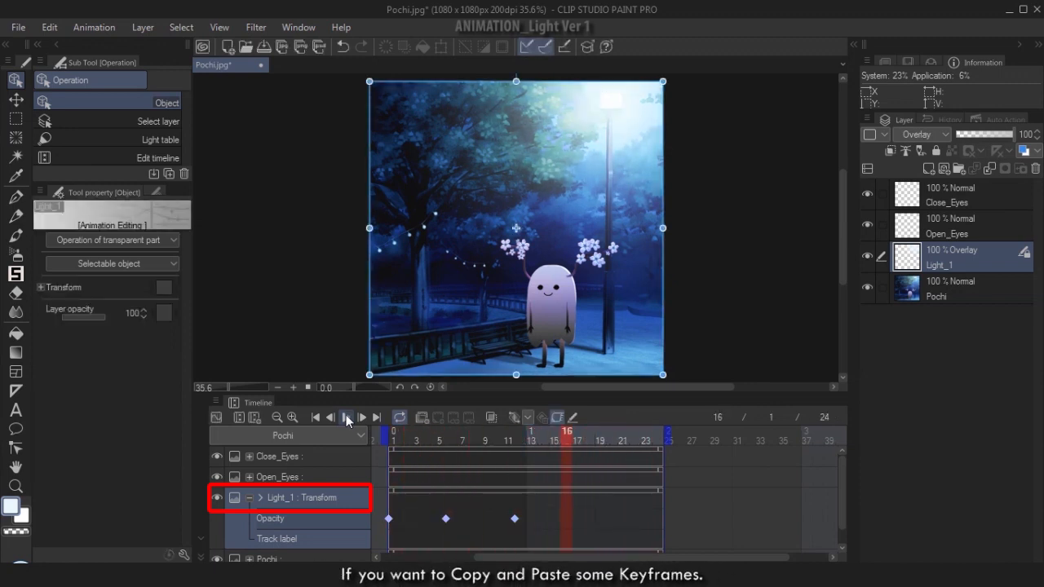
Step: Copy the Light_1 opacity keyframe at frame 6
left_click(446, 519)
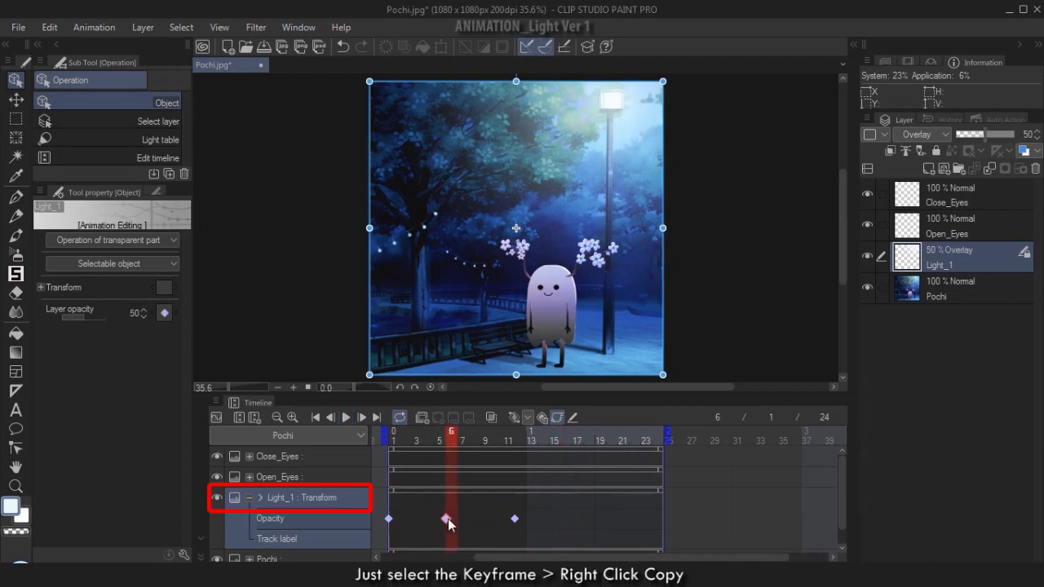
right_click(448, 519)
left_click(507, 269)
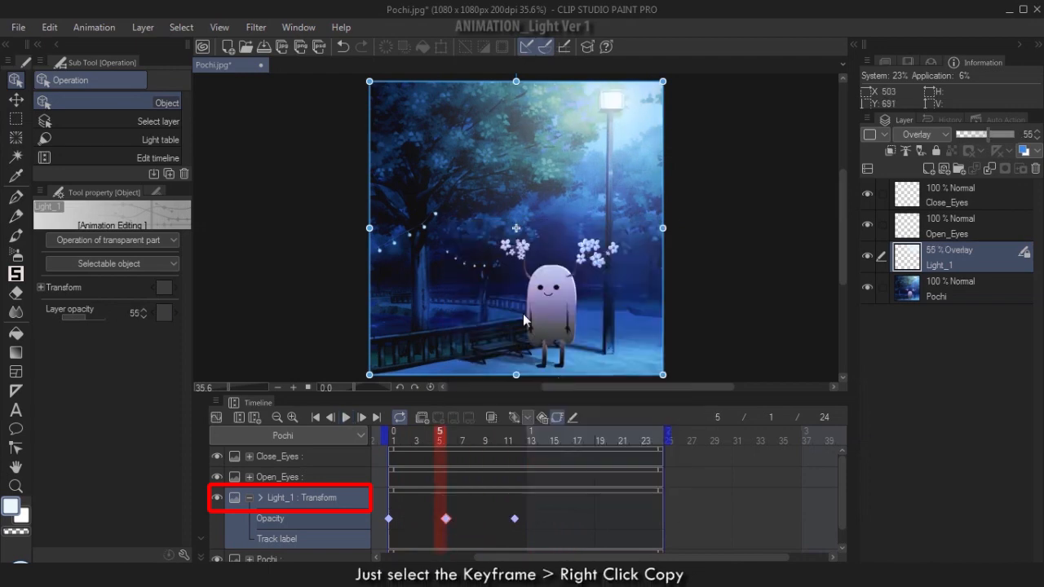
Step: Paste the copied Light_1 opacity keyframe at frame 18, and undo the paste
left_click(588, 438)
right_click(590, 518)
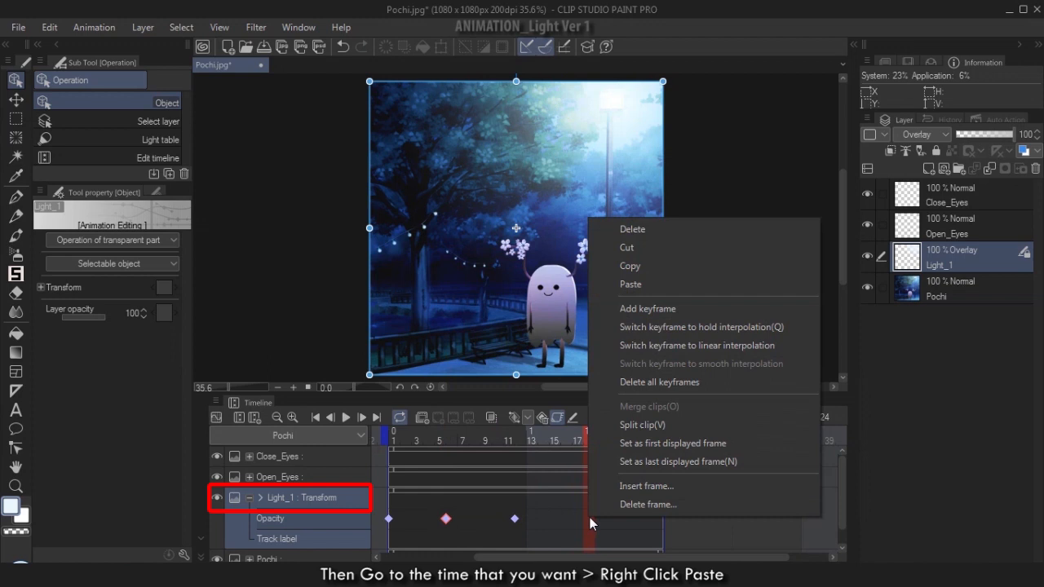
left_click(642, 284)
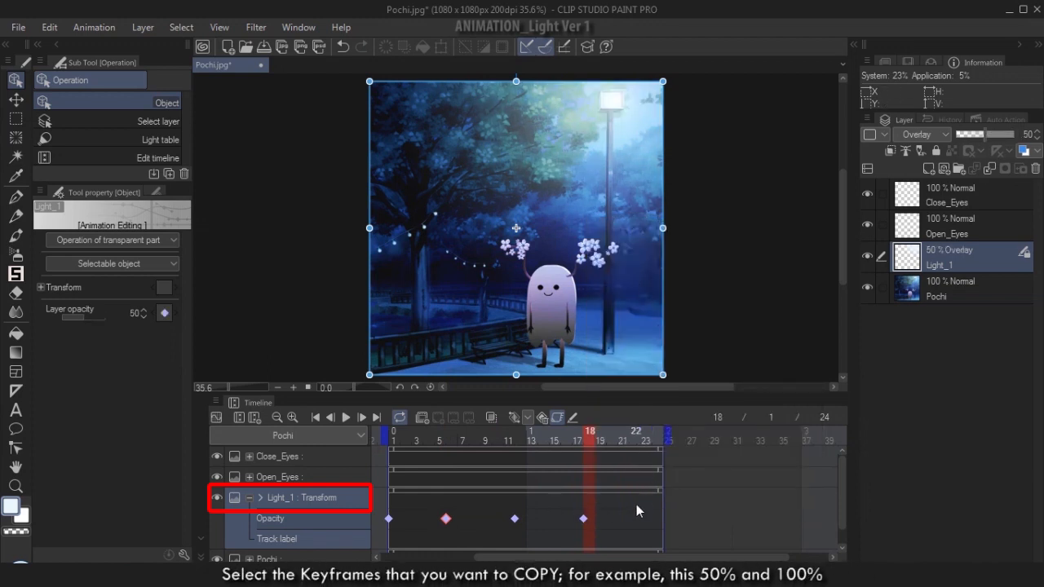
key("ctrl+z")
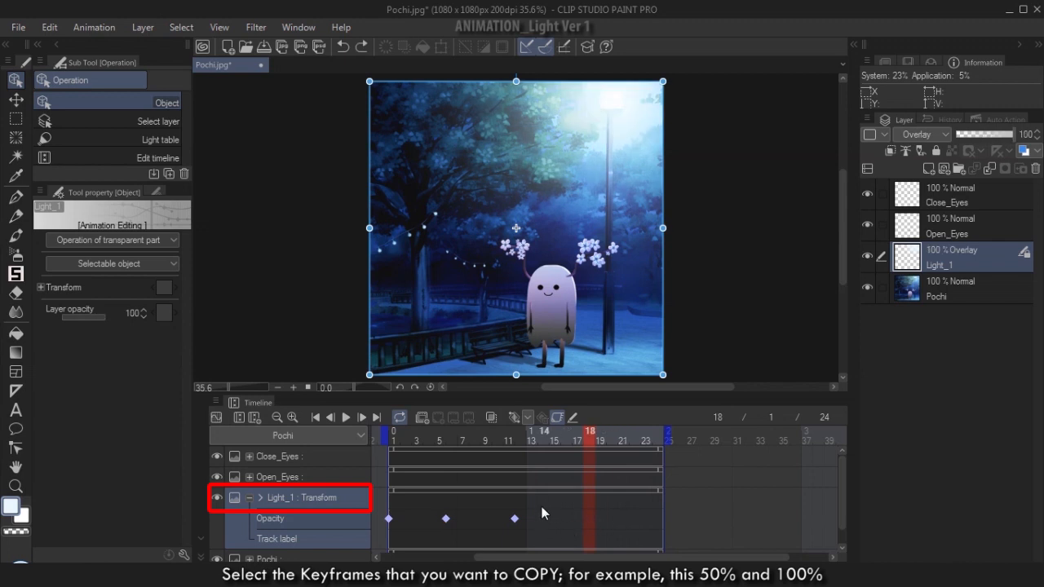
Step: Duplicate the Light_1 opacity keyframes at frames 6 and 12 onto frames 18 and 24, and play the animation from the first frame
left_click_drag(536, 506, 447, 519)
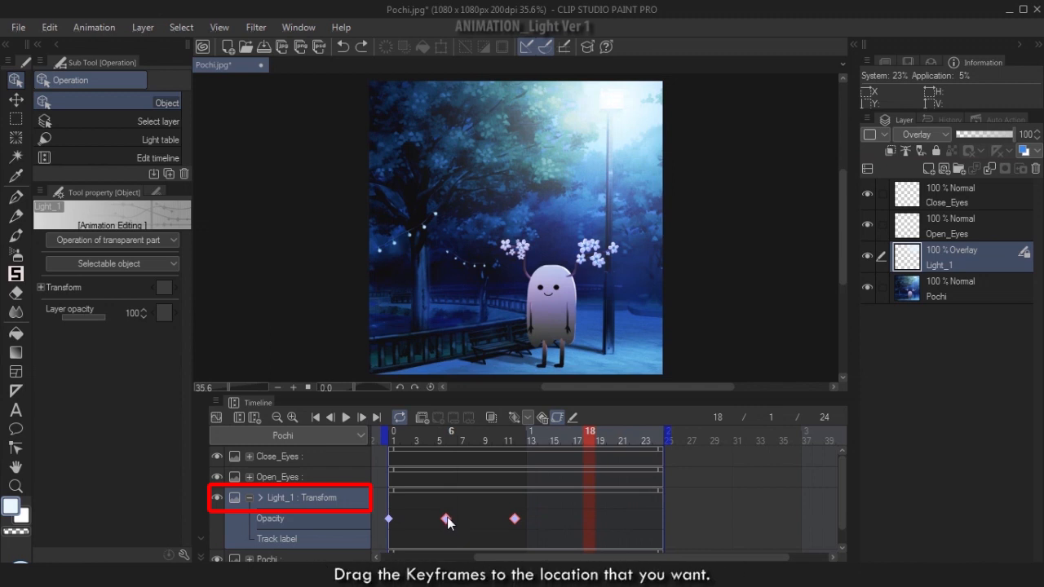
left_click_drag(447, 519, 588, 519)
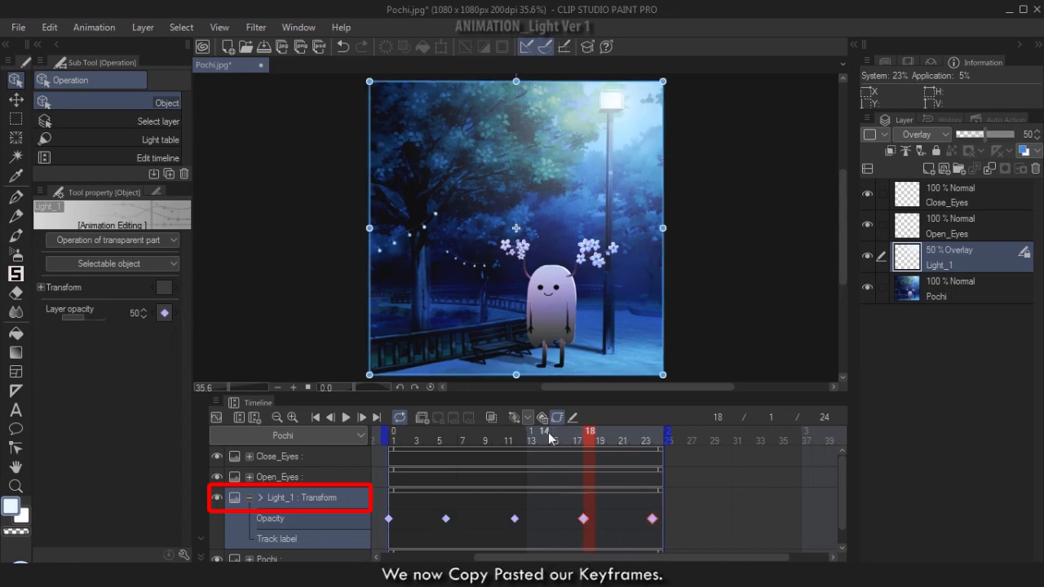
left_click_drag(564, 437, 452, 435)
left_click(316, 417)
left_click(346, 417)
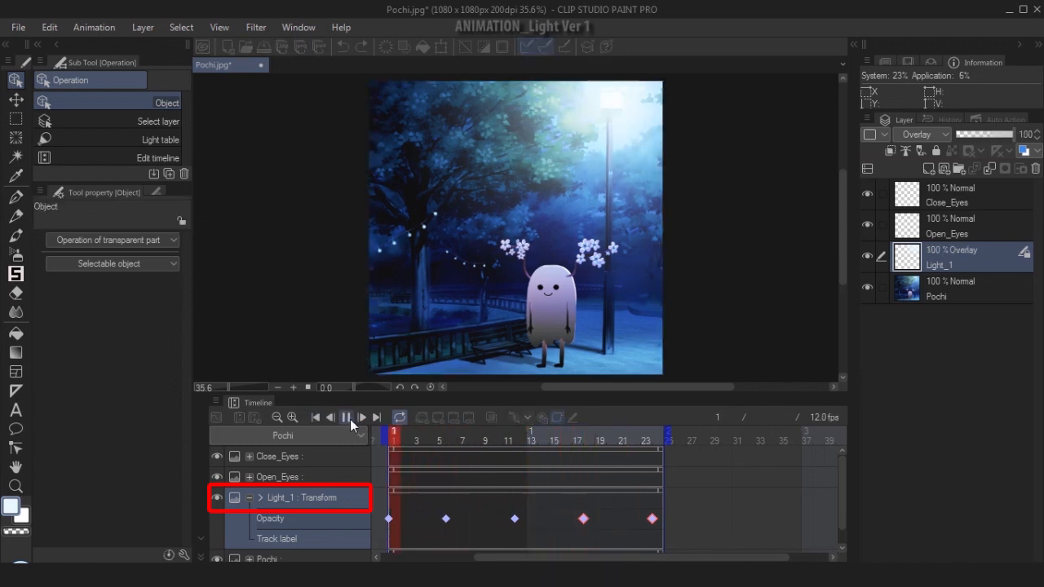
left_click(352, 420)
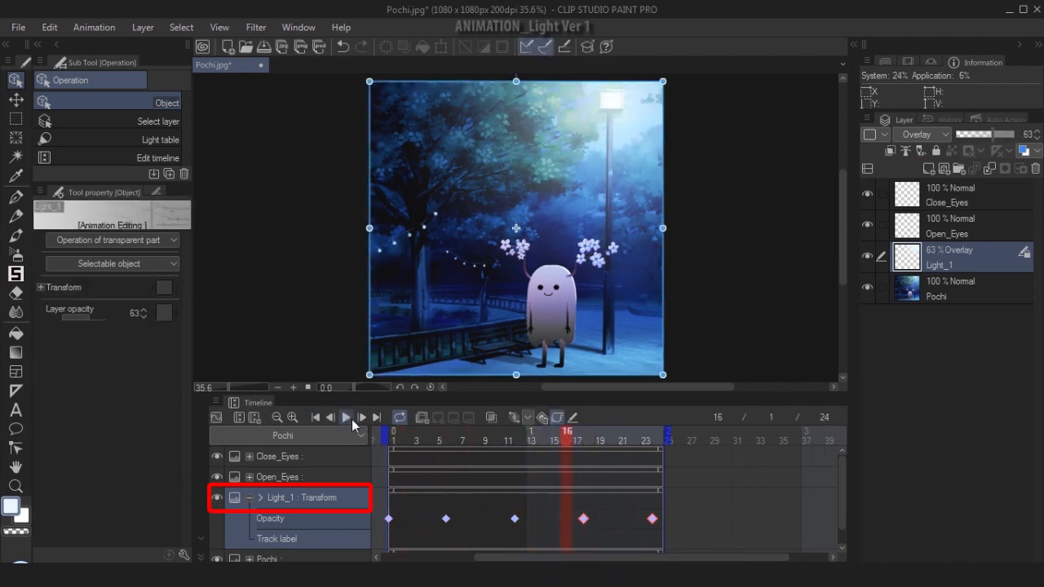
Step: Move the last Light_1 opacity keyframe to the very end of the 24-frame timeline
left_click(635, 504)
left_click_drag(653, 520, 661, 520)
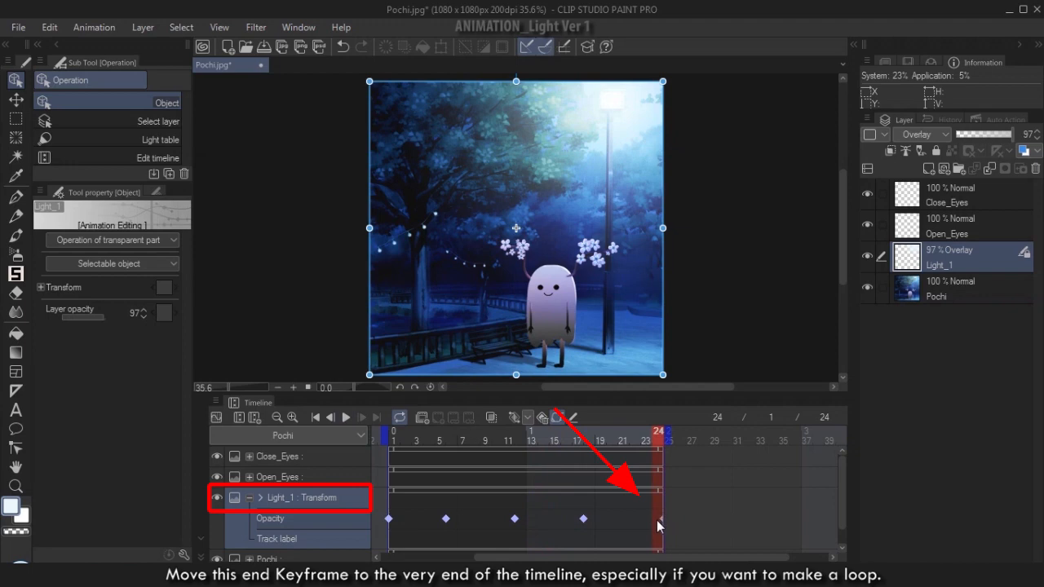
left_click_drag(663, 522, 659, 524)
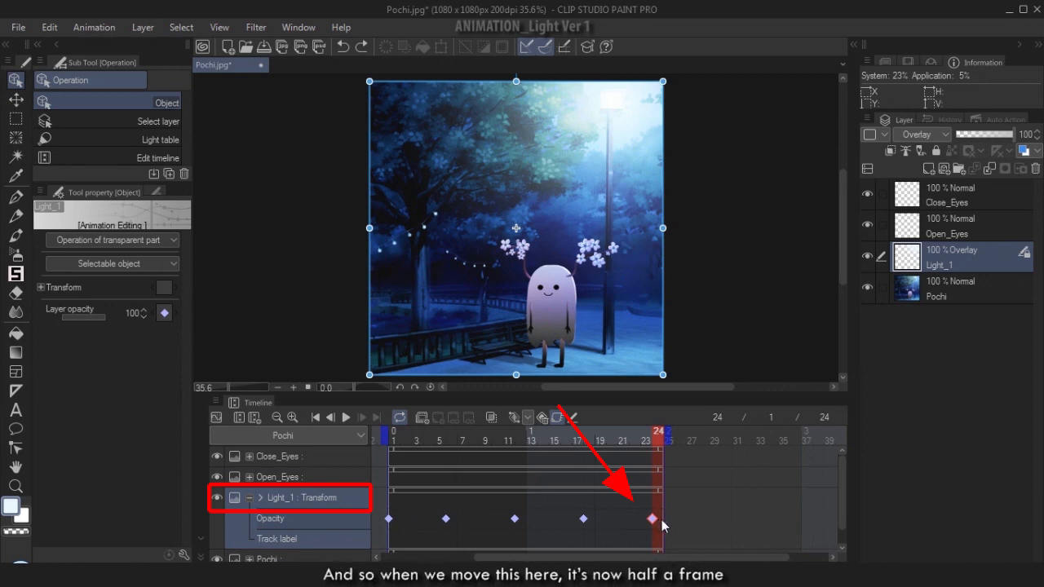
left_click_drag(662, 520, 660, 521)
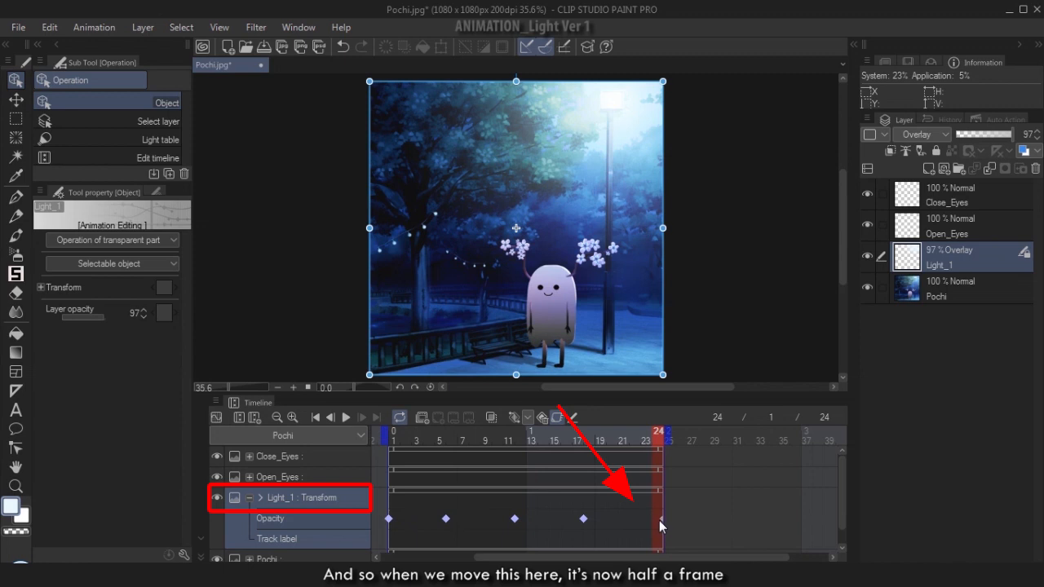
Step: Shift the three middle Light_1 opacity keyframes one frame later, to frames 7, 13 and 19
left_click(584, 518)
left_click_drag(599, 516, 598, 519)
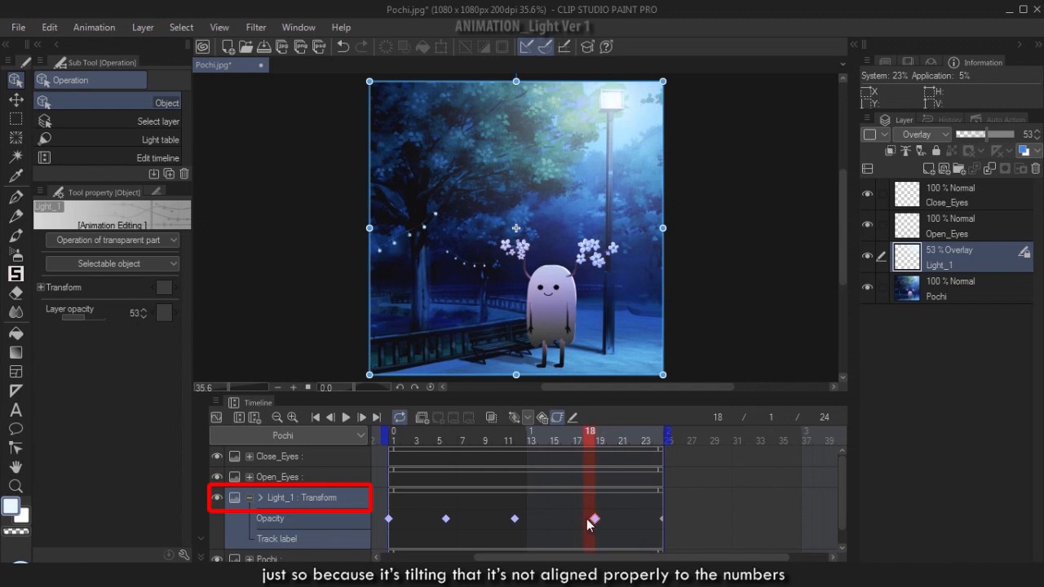
left_click_drag(536, 509, 457, 521)
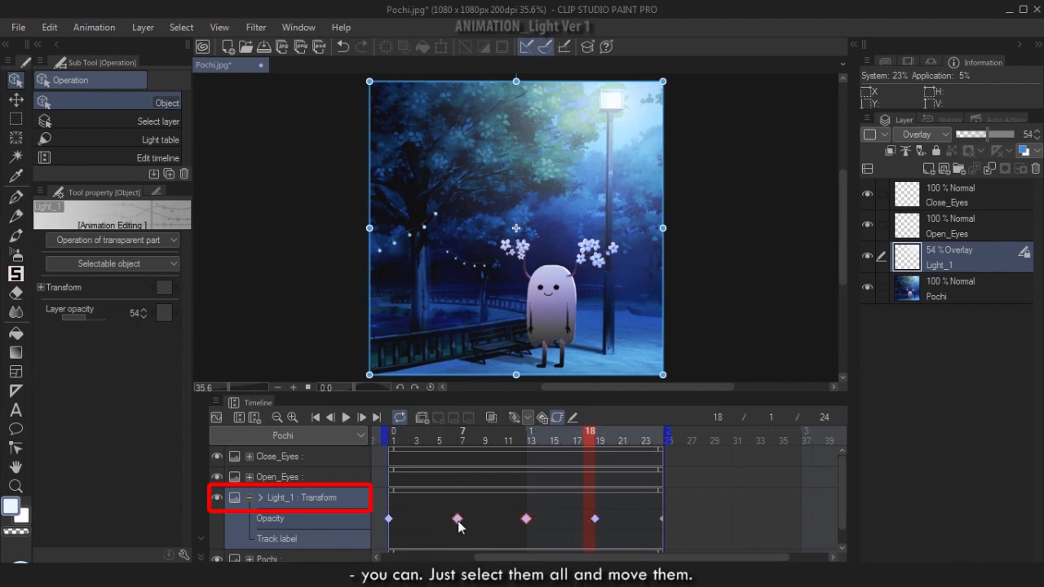
left_click(569, 501)
Step: Play the adjusted light animation from the first frame to check the loop, and stop playback
left_click(314, 417)
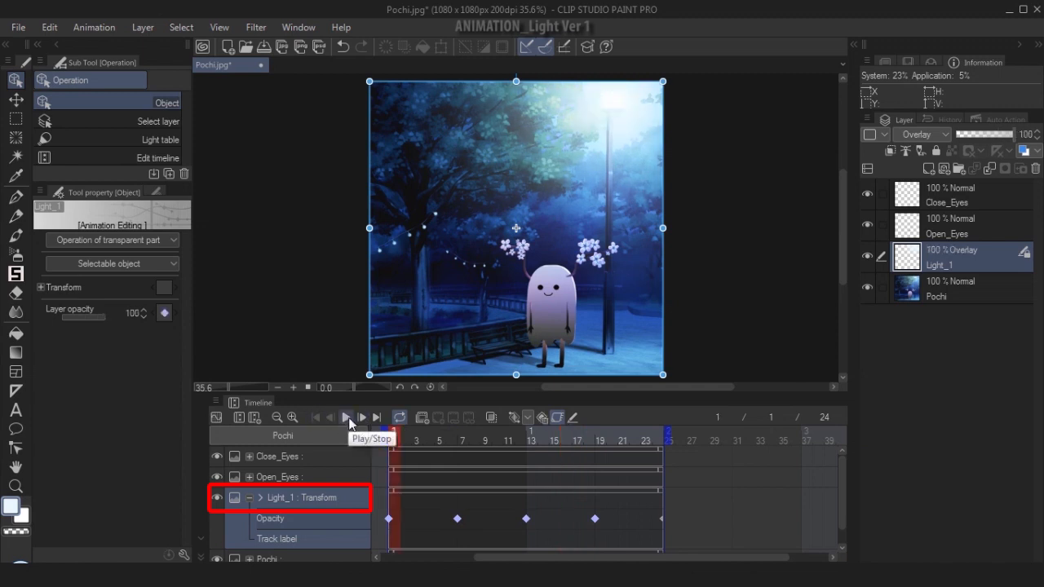
left_click(346, 418)
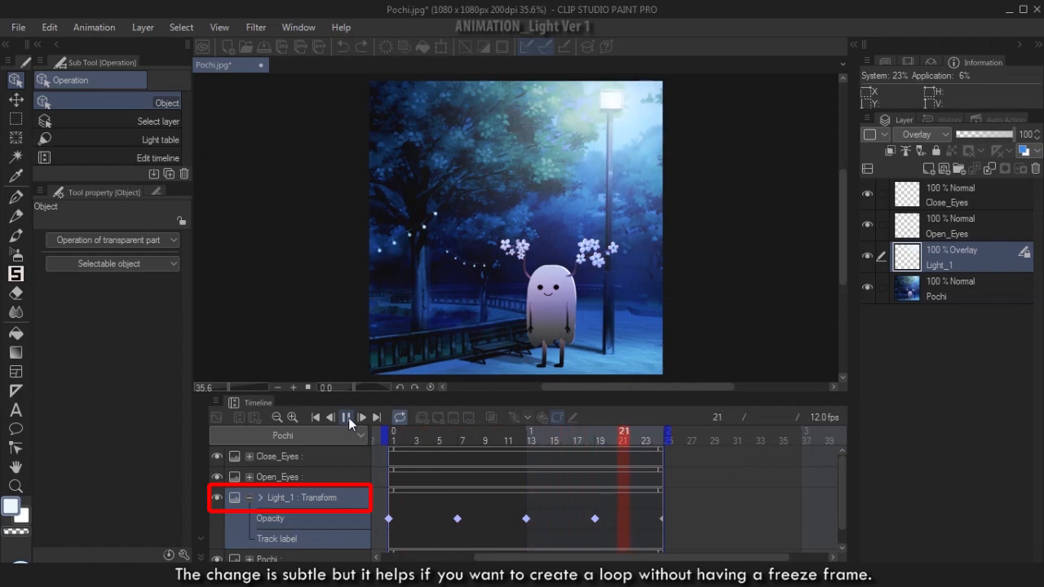
left_click(346, 418)
Step: Save the document as Pochi_Anim in CLIP STUDIO FORMAT
key("ctrl+s")
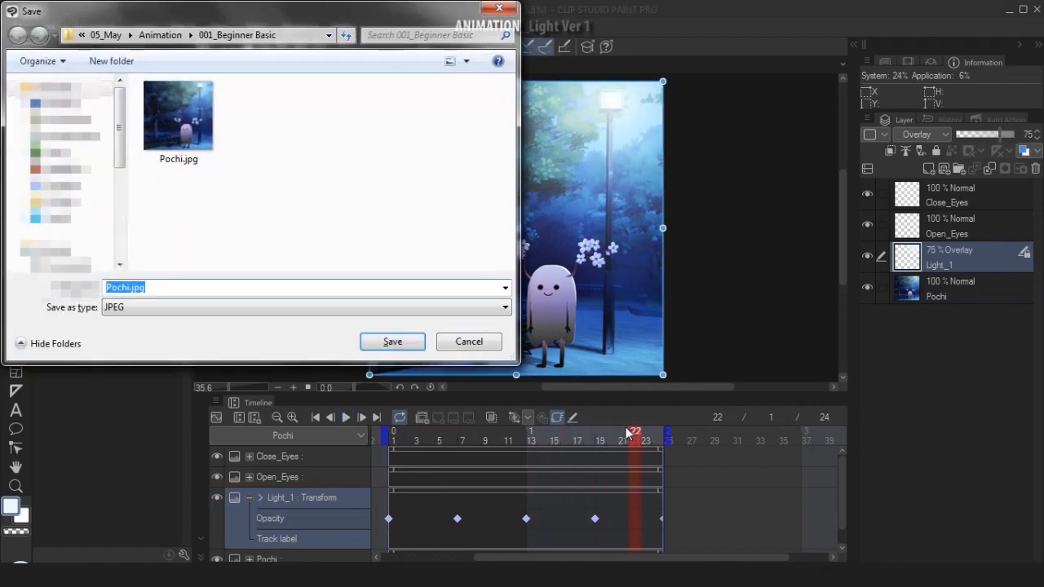
type("Po")
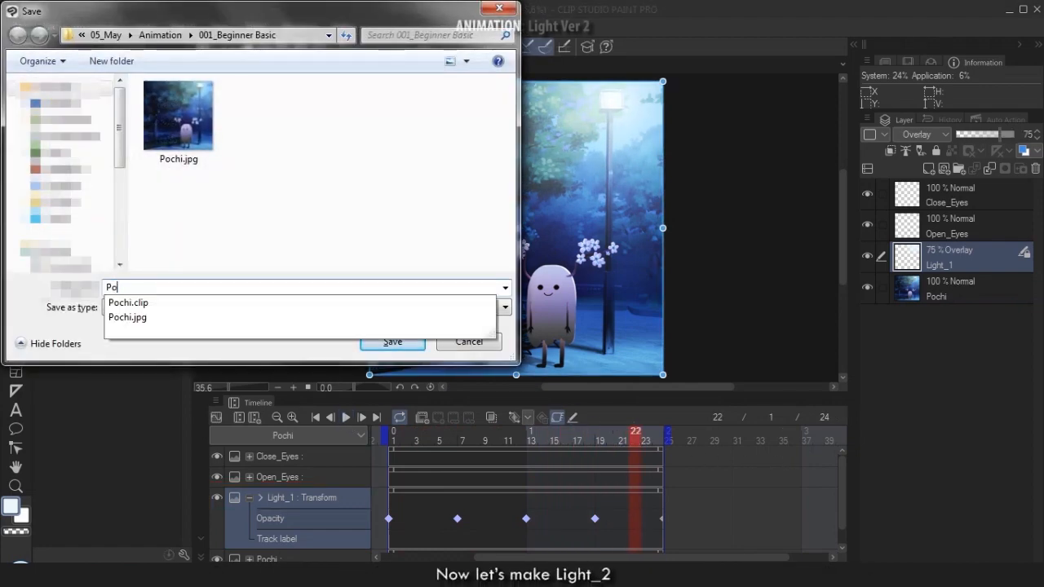
left_click(280, 289)
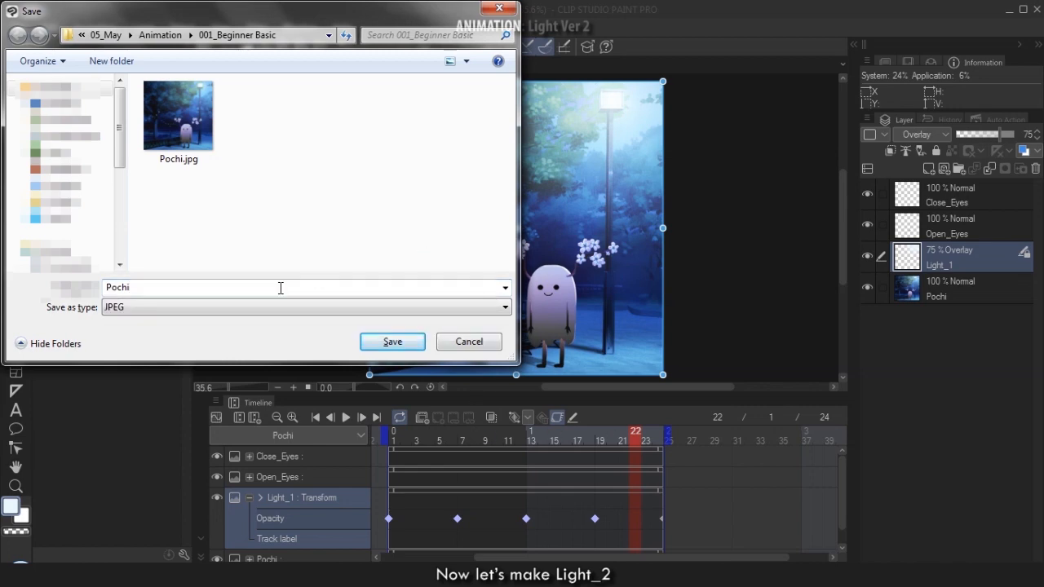
left_click(242, 308)
left_click(216, 320)
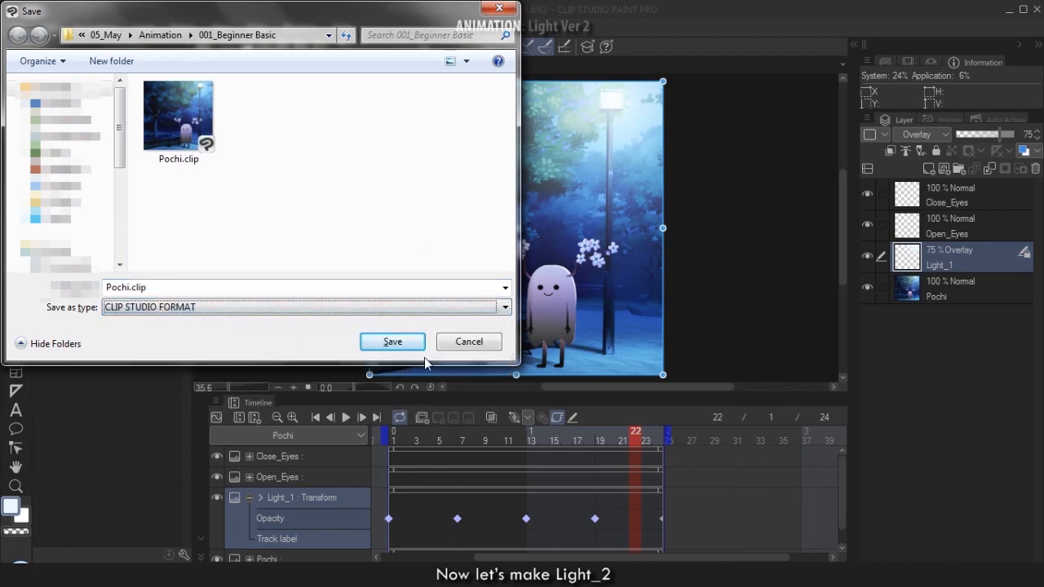
double_click(131, 289)
key("Return")
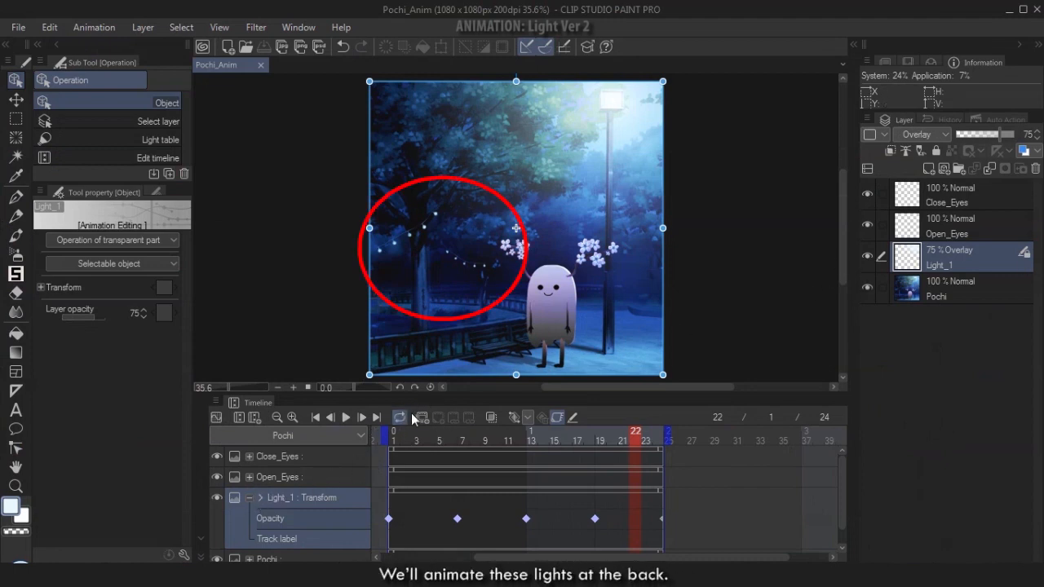
Step: Return to the first frame, collapse the Light_1 track and create a new raster layer named Light_2 above Light_1
left_click(315, 417)
left_click(248, 498)
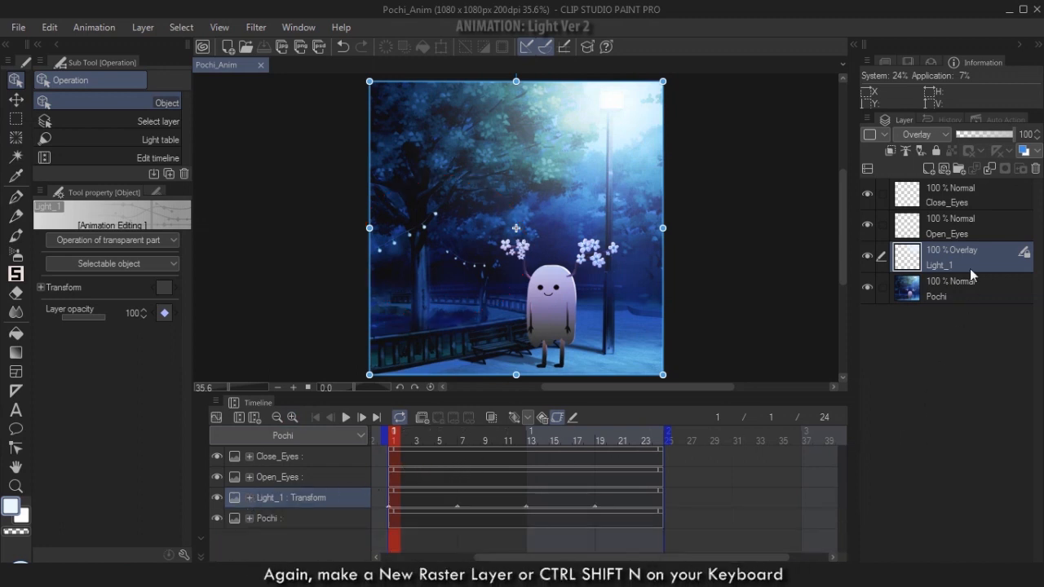
key("ctrl+shift+n")
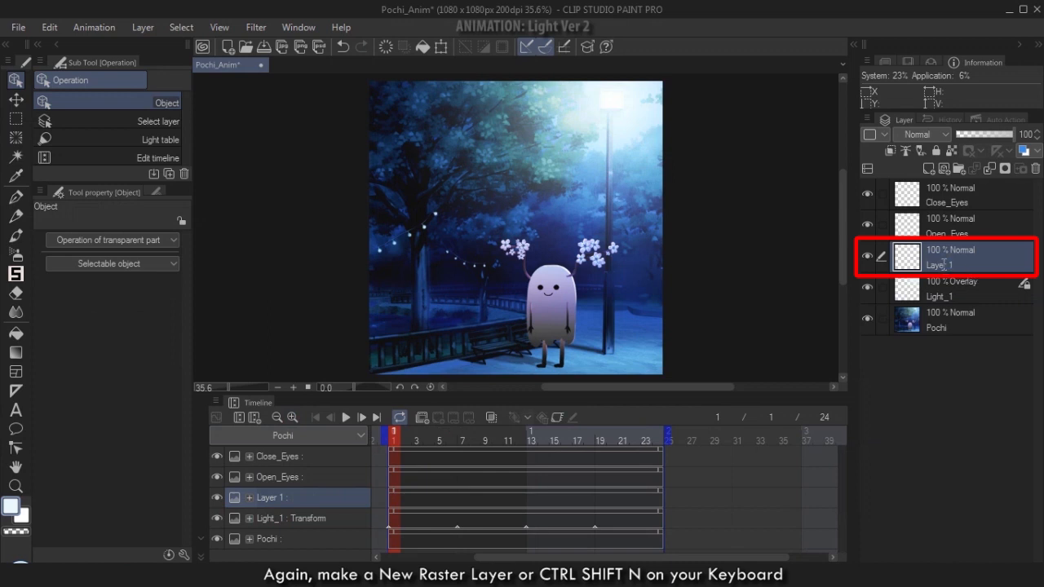
double_click(943, 265)
type("L")
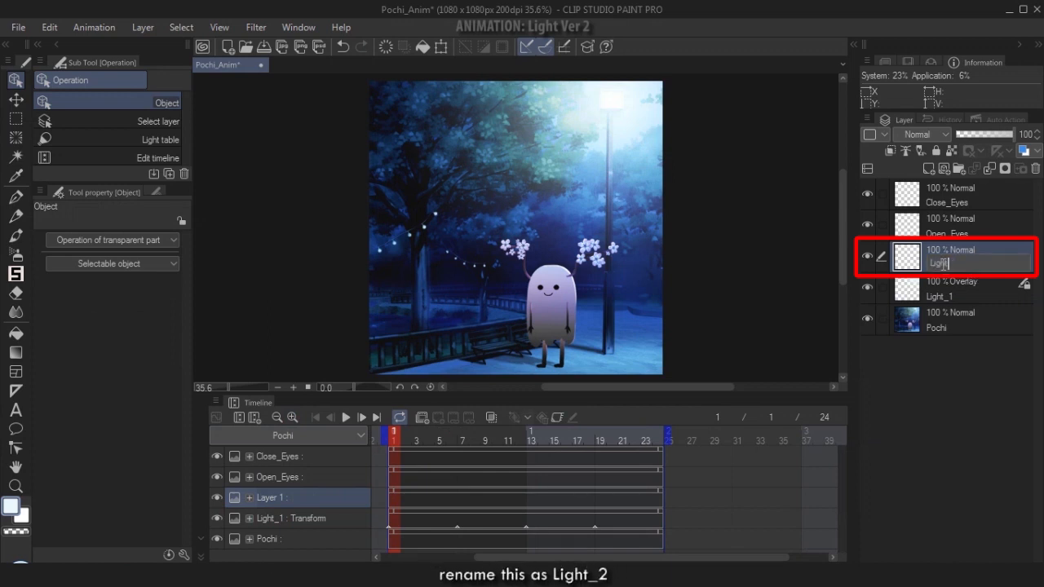
type("ight_2")
key("Return")
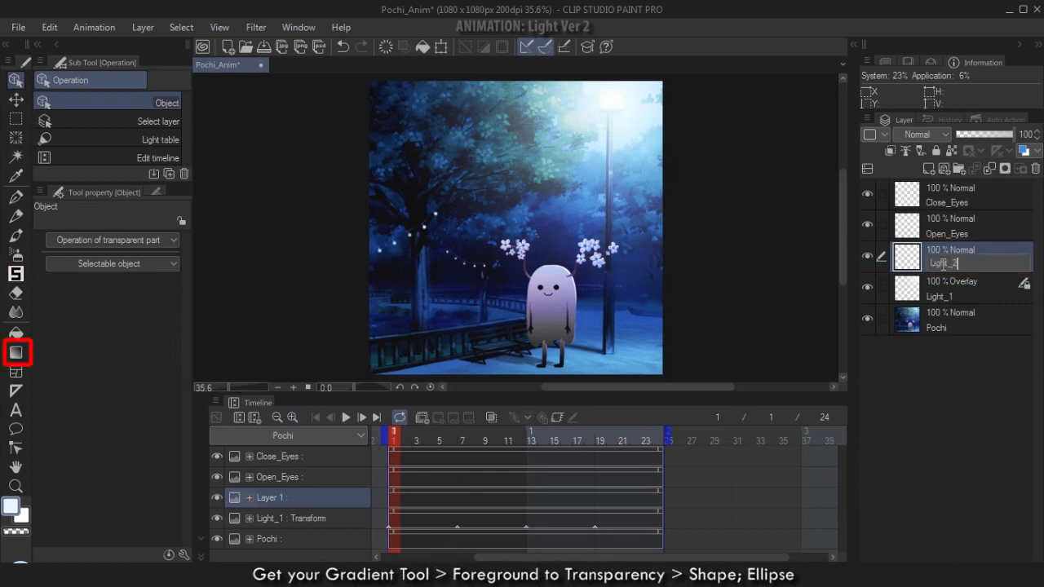
Step: Draw small elliptical foreground-to-transparent gradient glows over every other bulb of both background string lights on Light_2
scroll(409, 263, "up", 5)
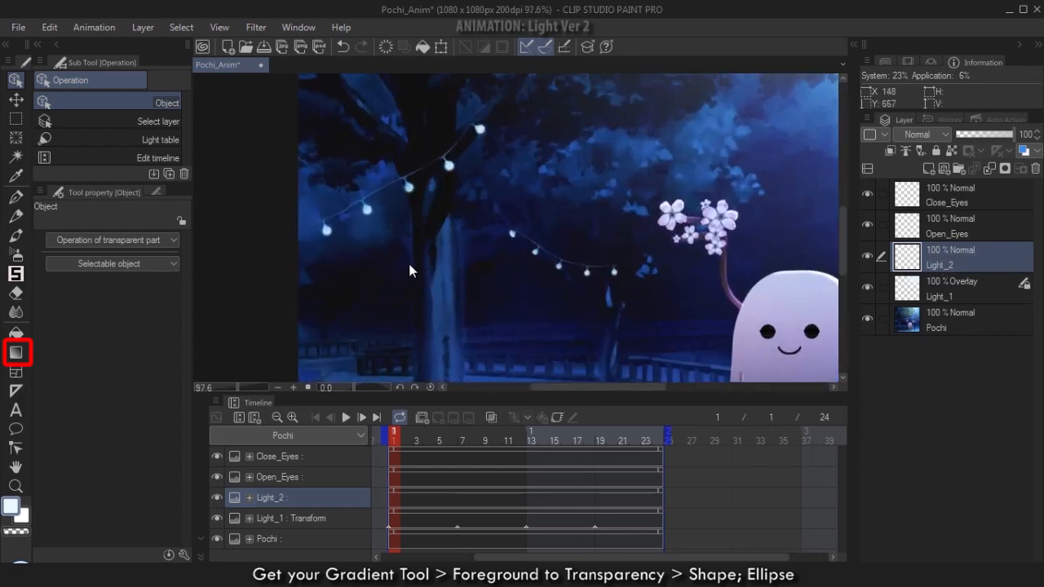
key("g")
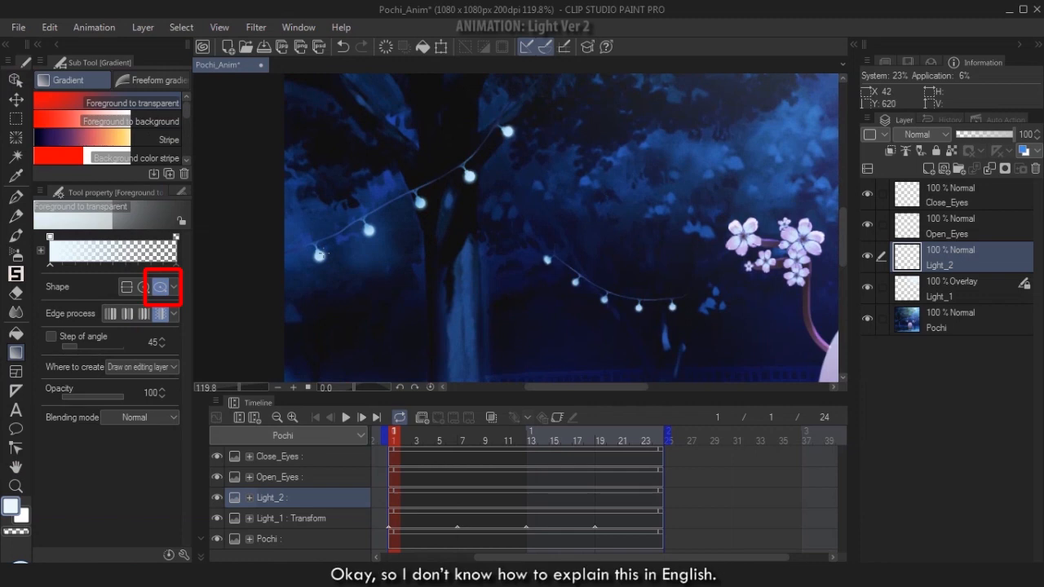
left_click_drag(320, 255, 341, 277)
left_click_drag(420, 204, 448, 232)
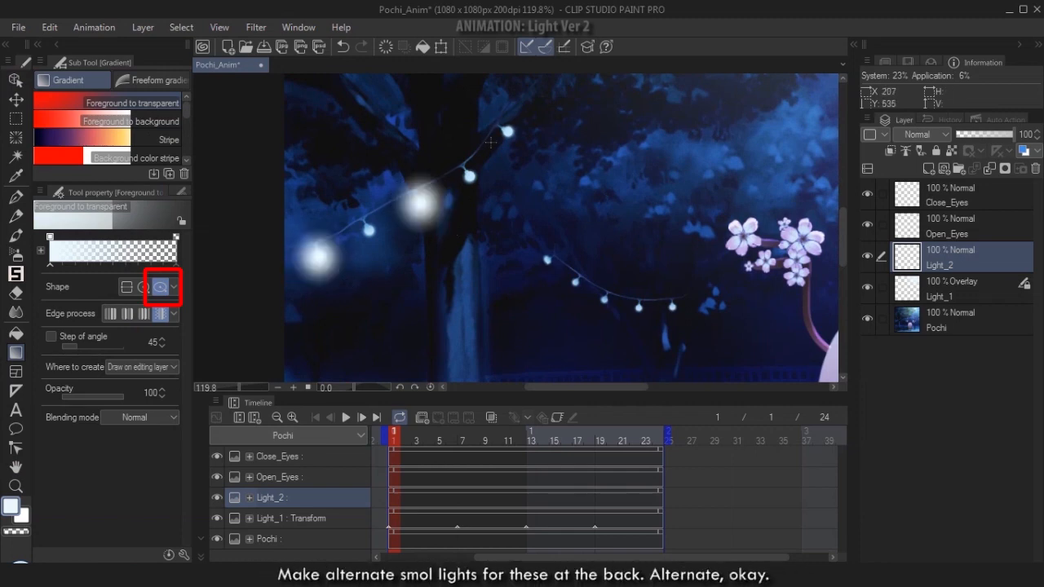
left_click_drag(507, 130, 531, 155)
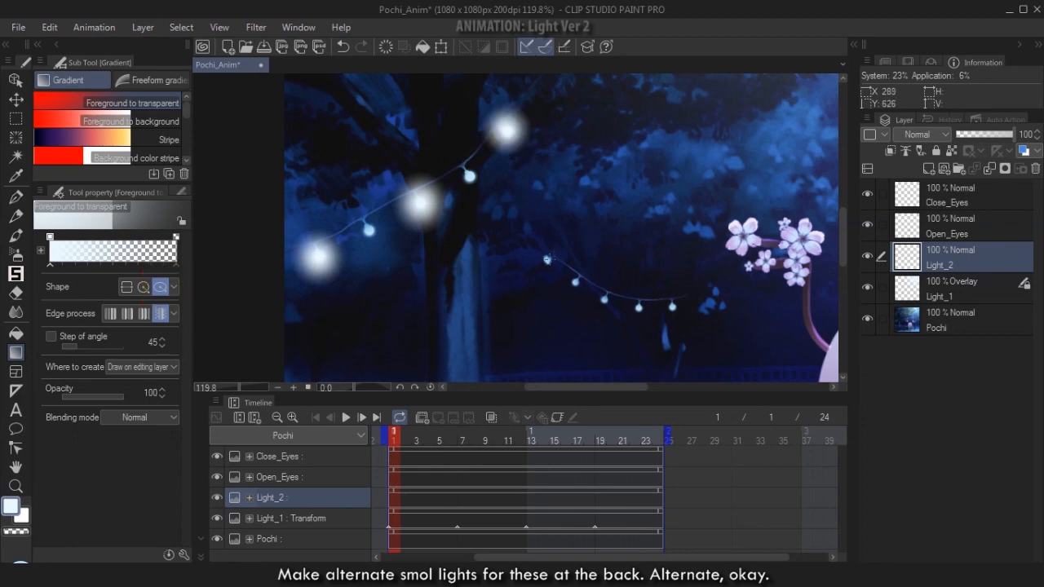
left_click_drag(547, 259, 560, 273)
left_click_drag(604, 300, 690, 324)
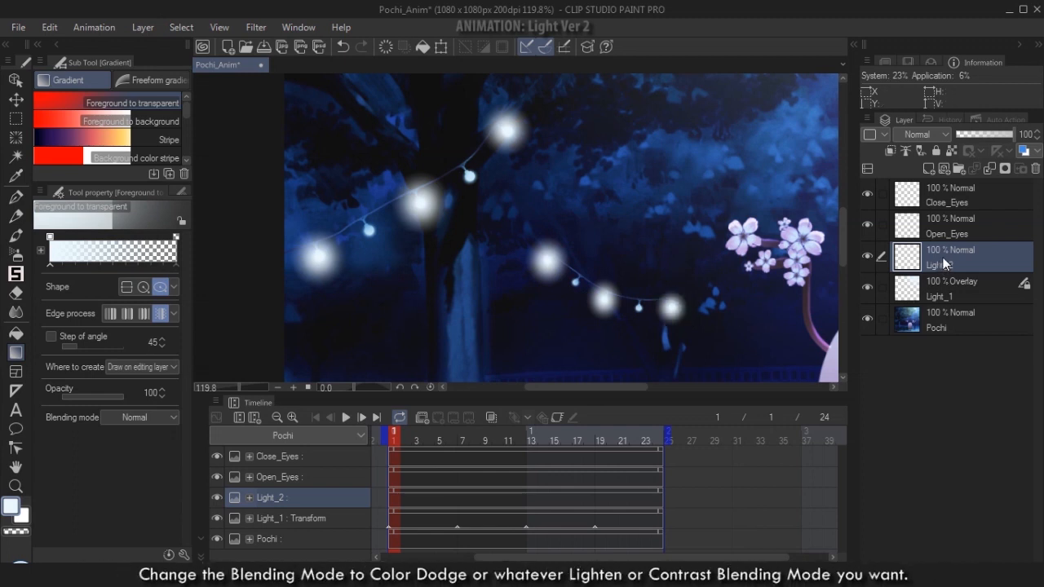
Step: Set the Light_2 layer's blending mode to Color dodge and adjust its hue by 31
left_click(930, 134)
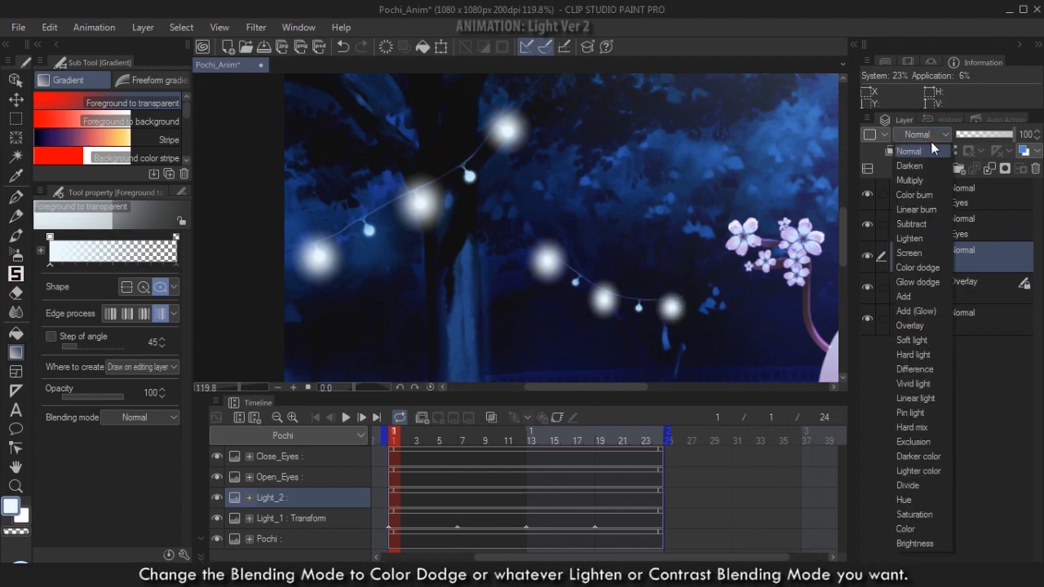
left_click(918, 272)
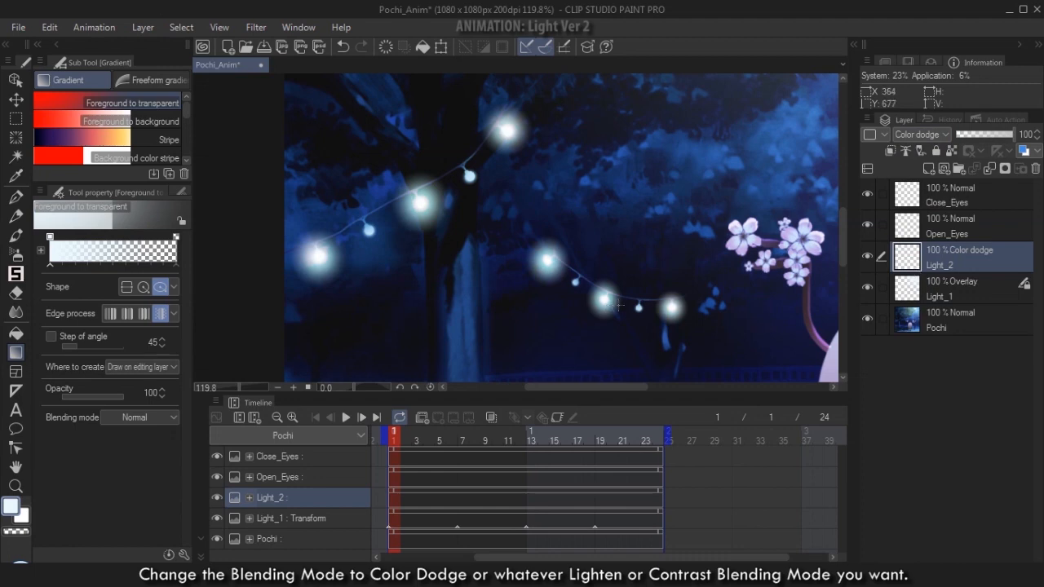
key("ctrl+u")
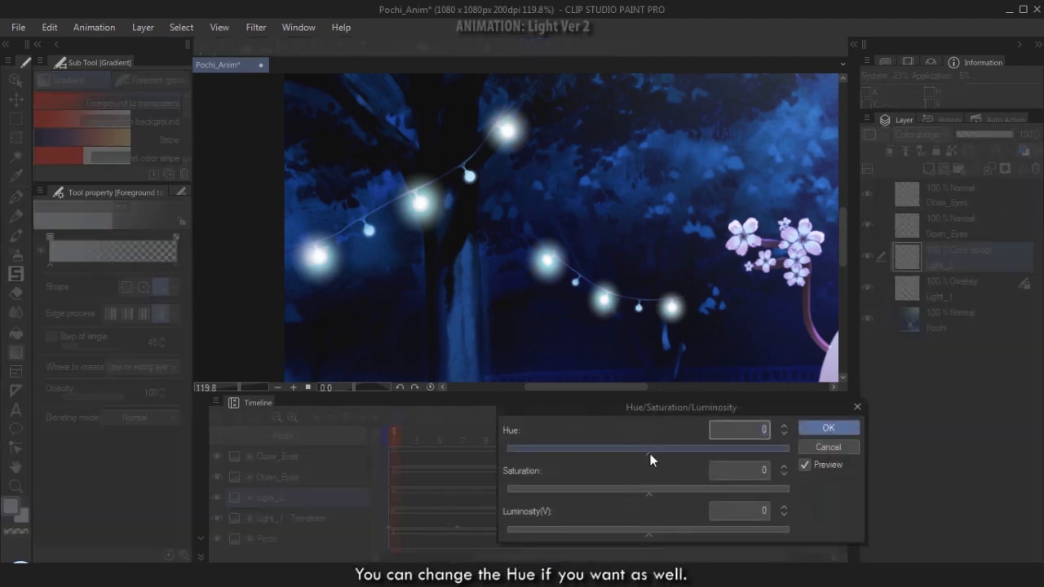
left_click_drag(650, 460, 674, 457)
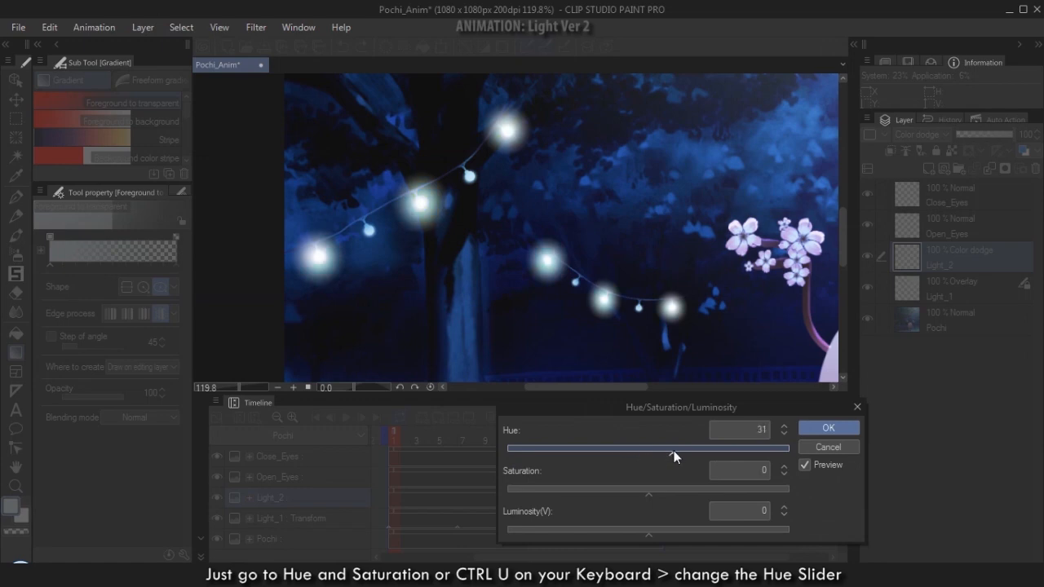
left_click(819, 428)
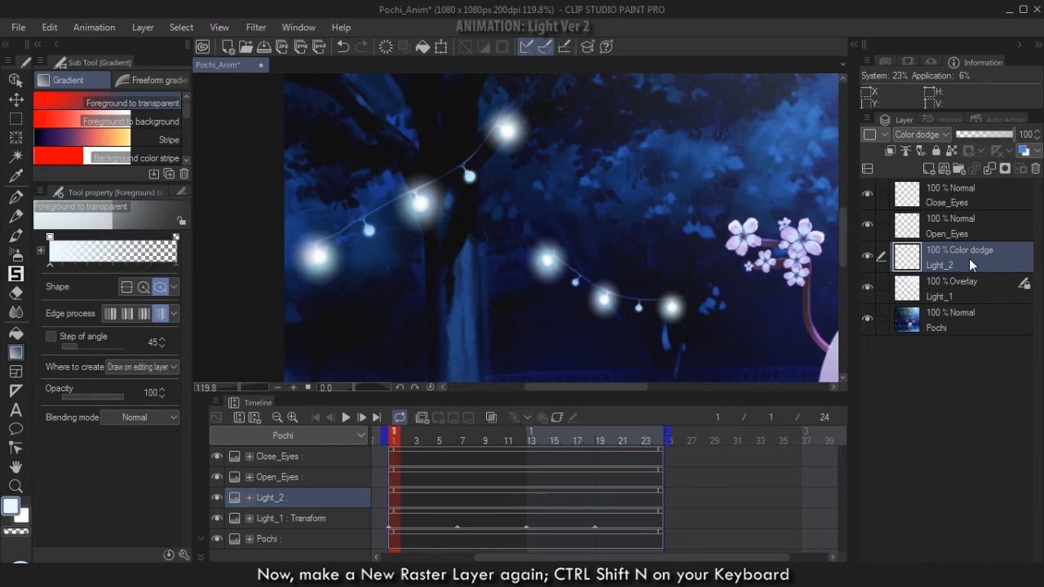
Step: Create a new raster layer named Light_2 1 directly above the Light_2 layer
key("ctrl+shift+n")
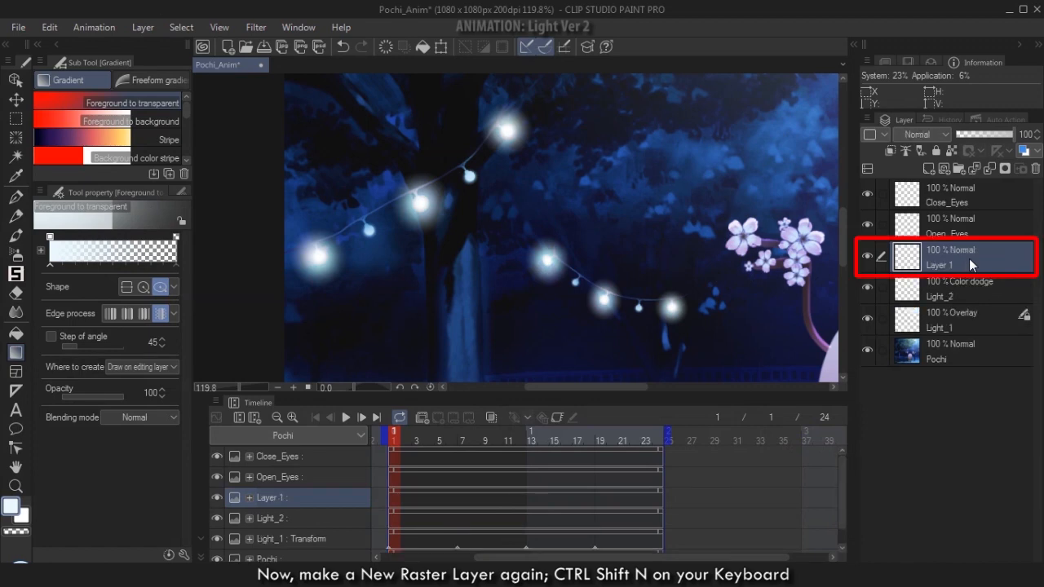
double_click(938, 265)
type("Light_2")
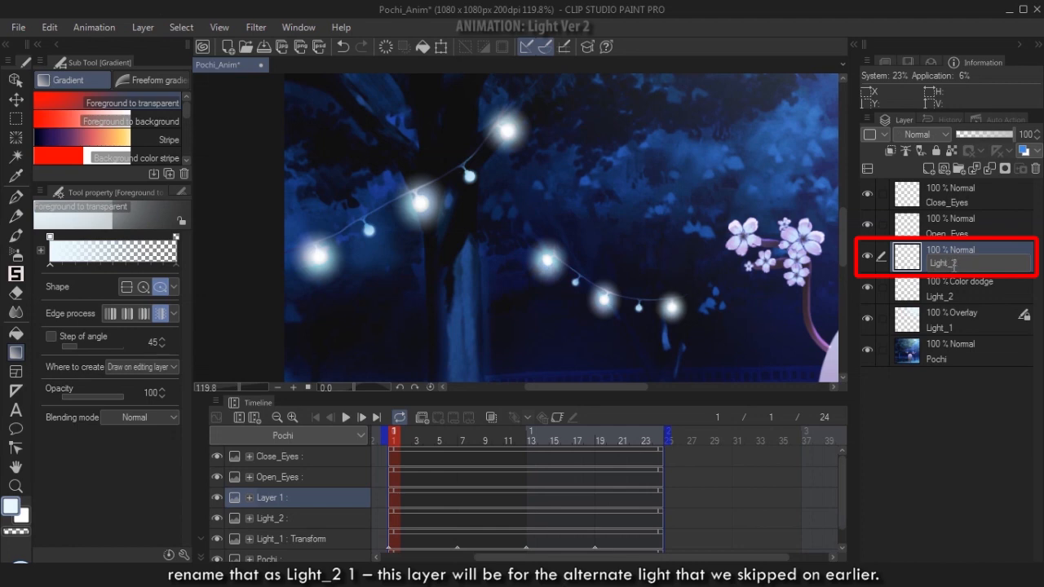
key("Return")
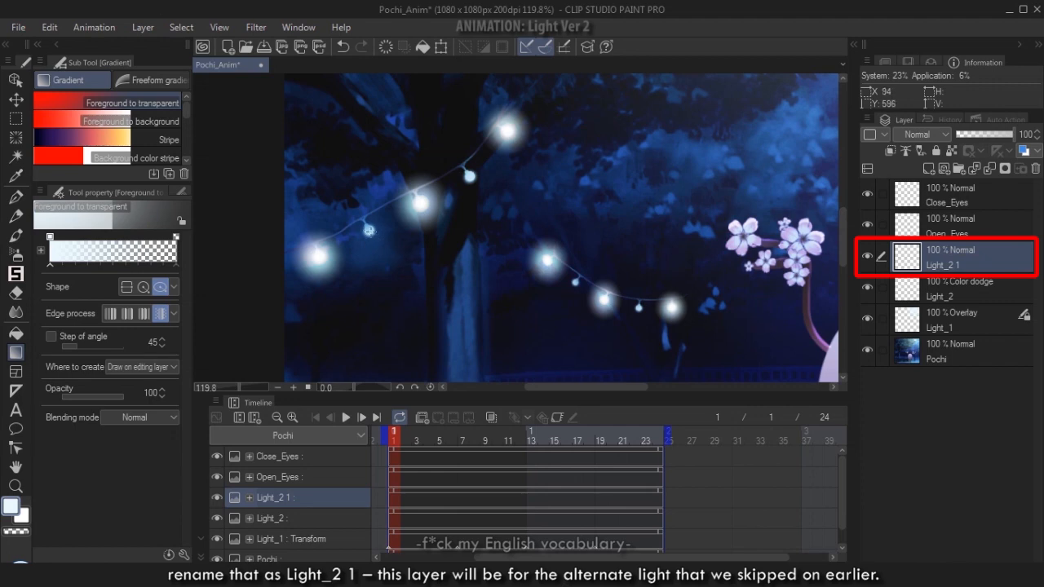
left_click_drag(369, 230, 377, 254)
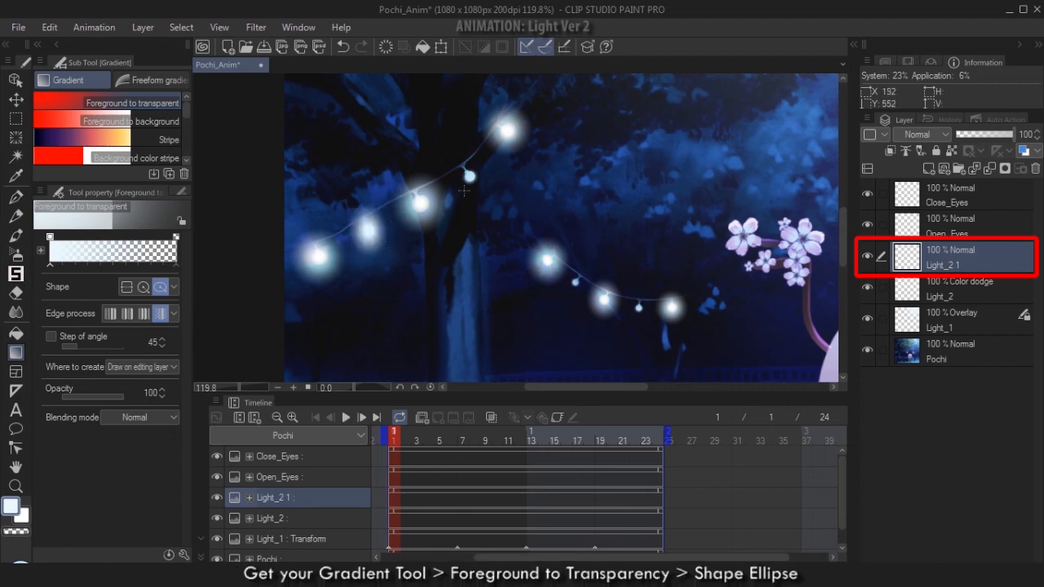
left_click_drag(477, 177, 492, 192)
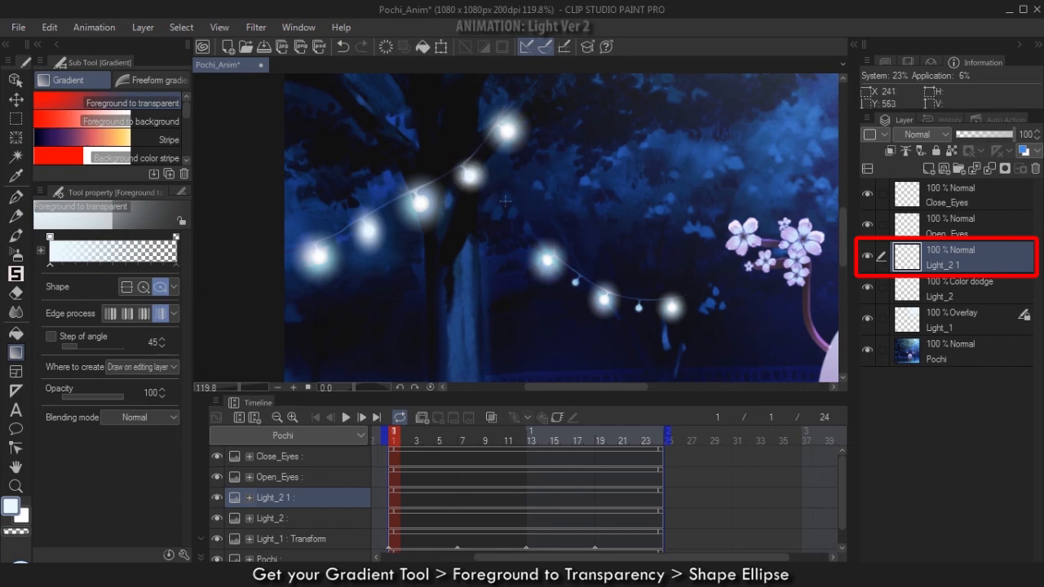
key("ctrl+z")
key("ctrl+z")
Step: Draw small elliptical foreground-to-transparent gradient glows over the four remaining unlit bulbs of both string lights on Light_2 1
left_click_drag(368, 230, 385, 247)
left_click_drag(470, 176, 485, 189)
left_click_drag(575, 282, 583, 291)
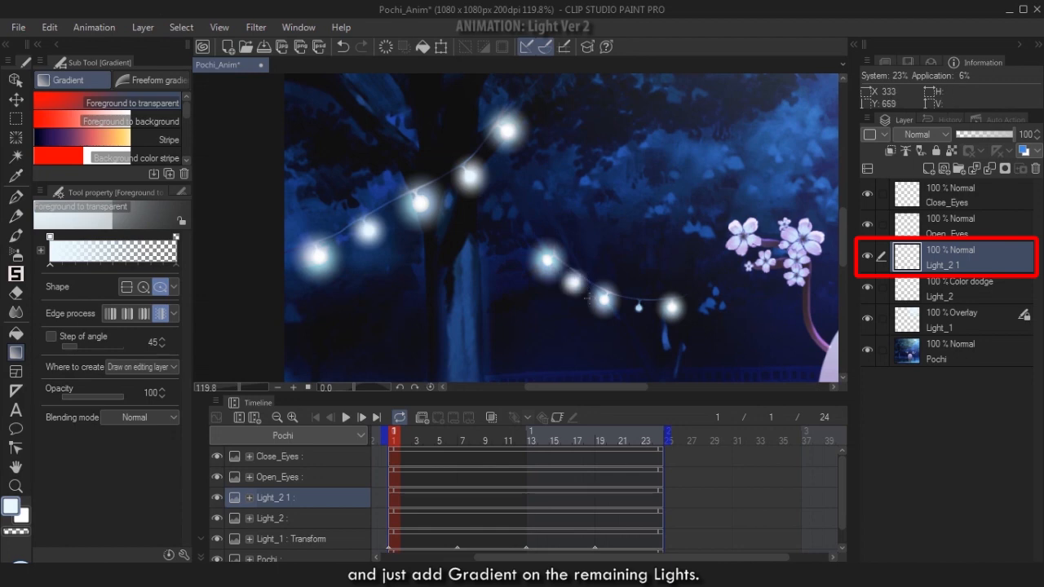
left_click_drag(639, 308, 650, 320)
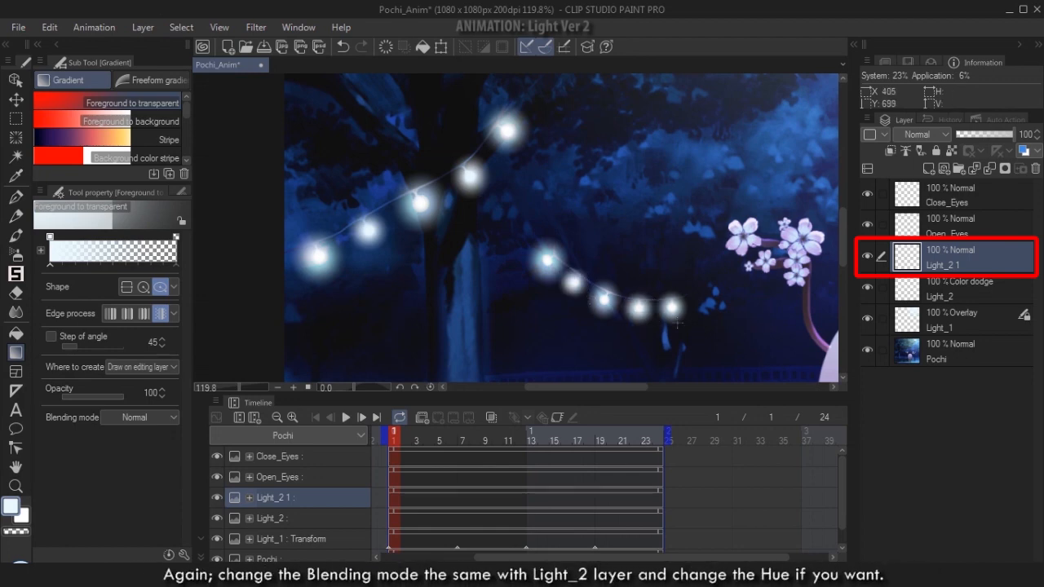
Step: Set the Light_2 1 layer's blending mode to Color dodge and adjust its hue by 29
left_click(922, 135)
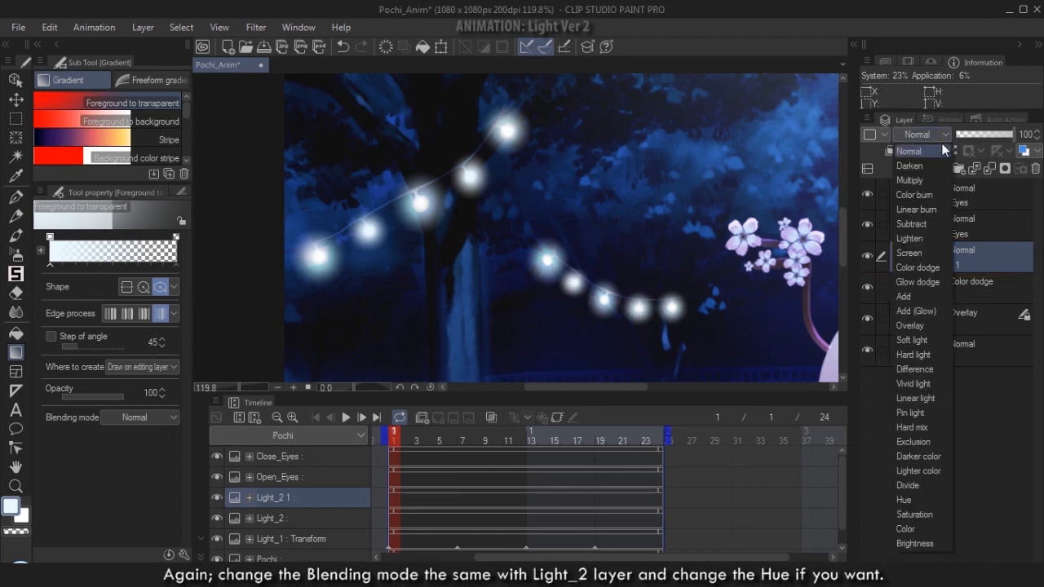
left_click(933, 270)
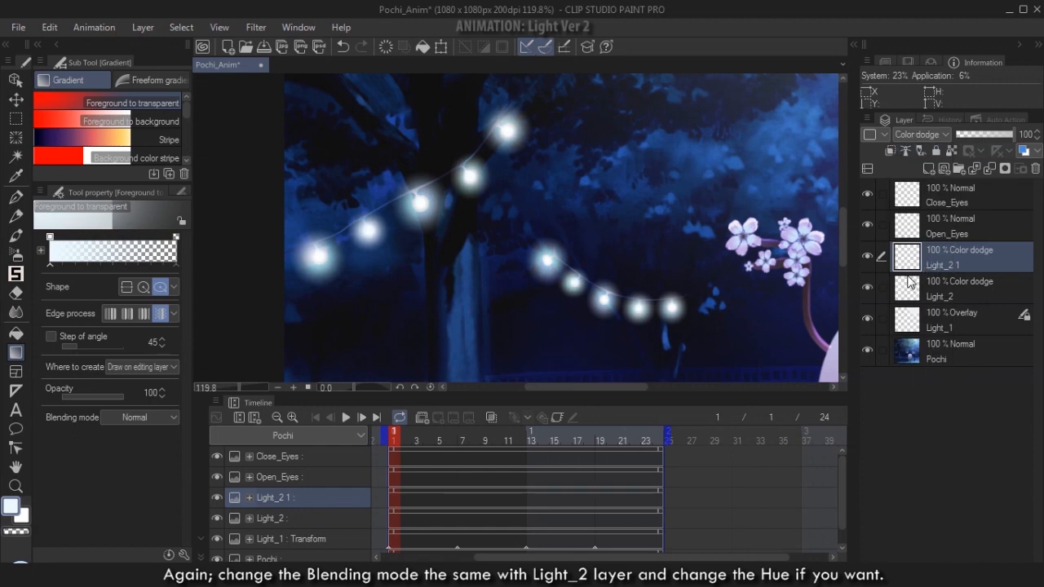
key("ctrl+u")
left_click_drag(661, 447, 672, 453)
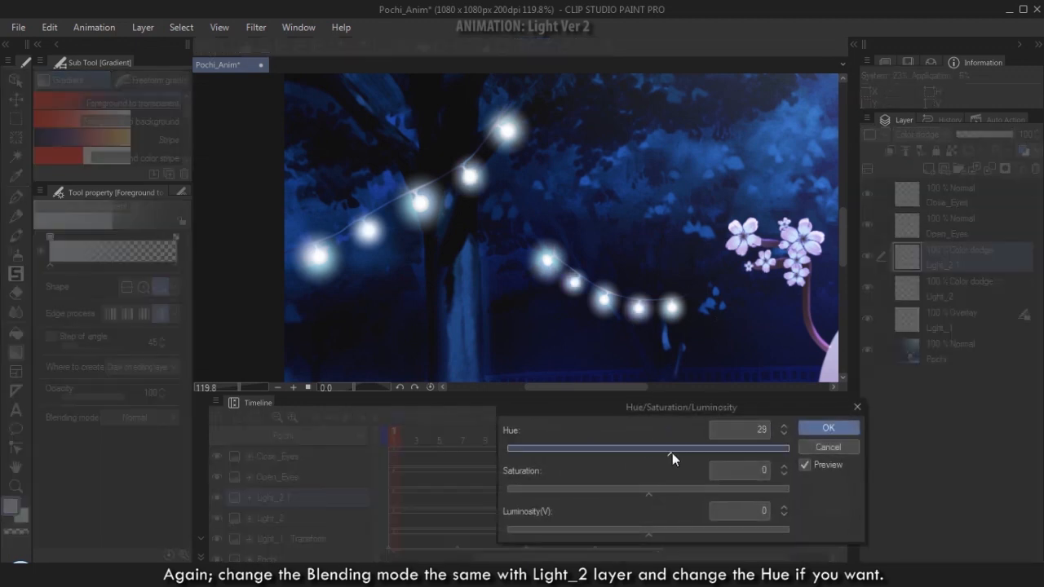
left_click(849, 429)
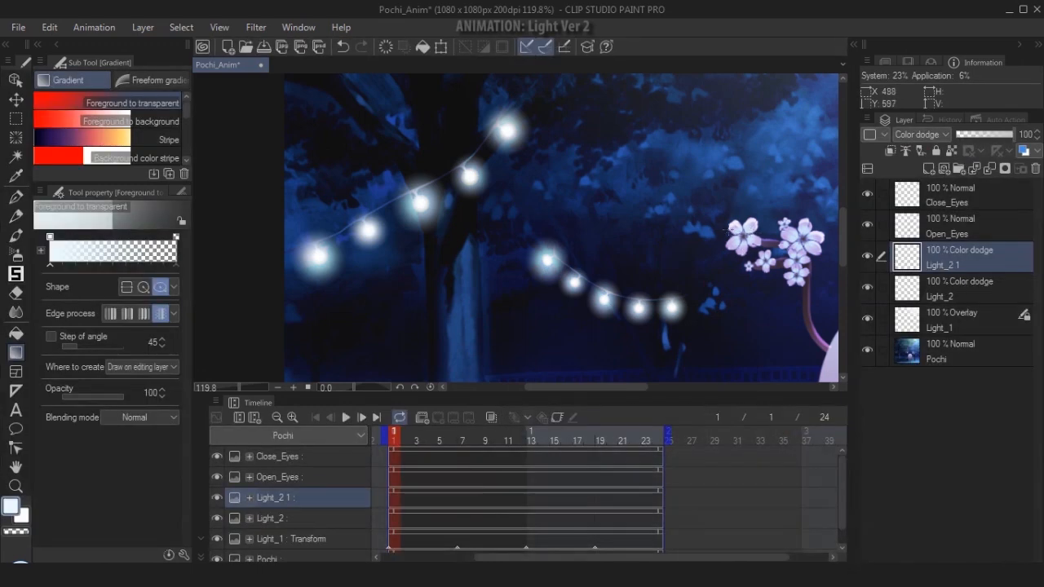
Step: Enable keyframes on the Light_2 1 and Light_2 layers
key("ctrl+0")
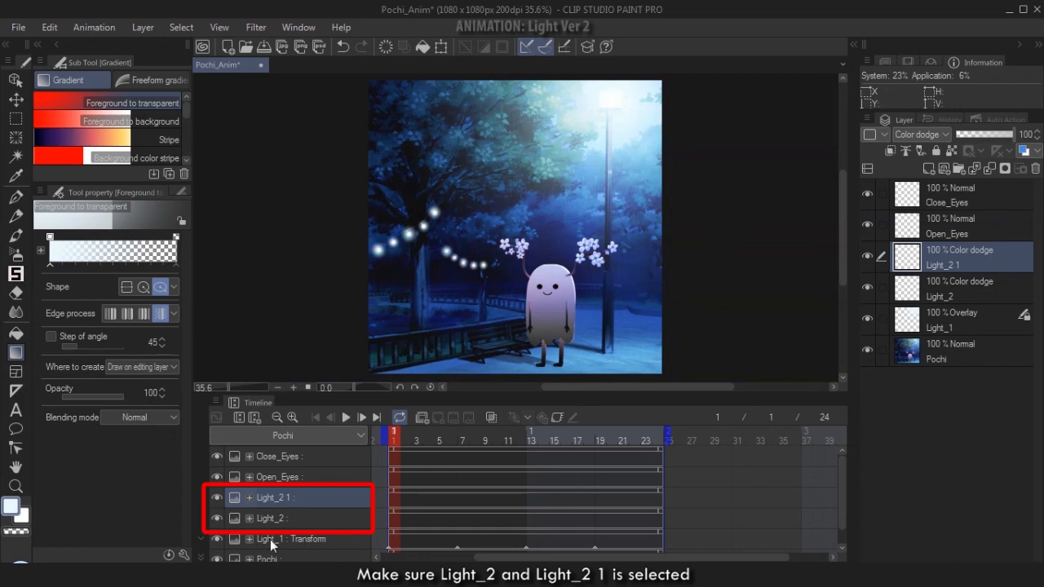
scroll(305, 510, "down", 1)
left_click(274, 500)
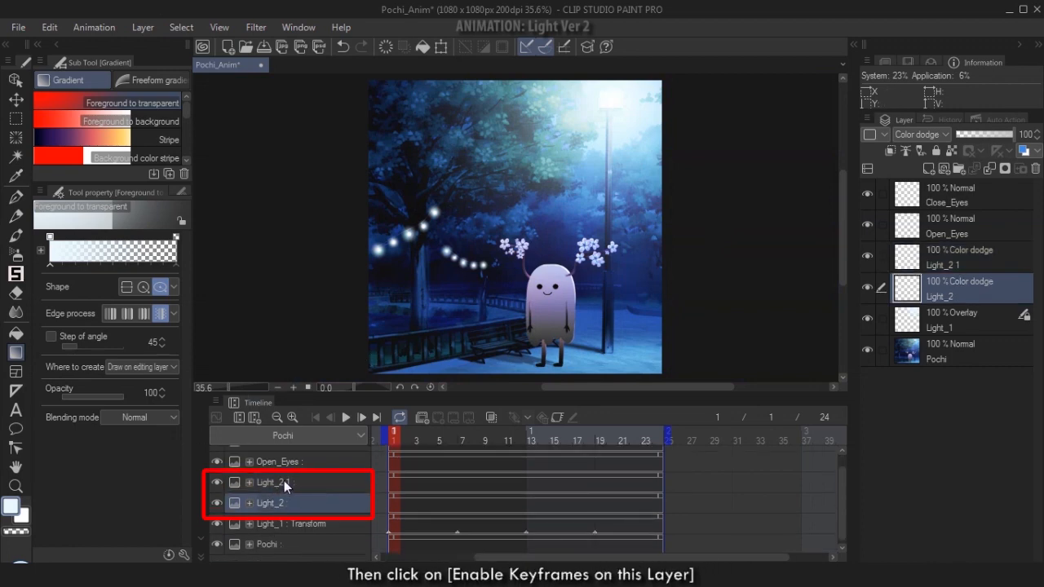
left_click(283, 481)
left_click(559, 417)
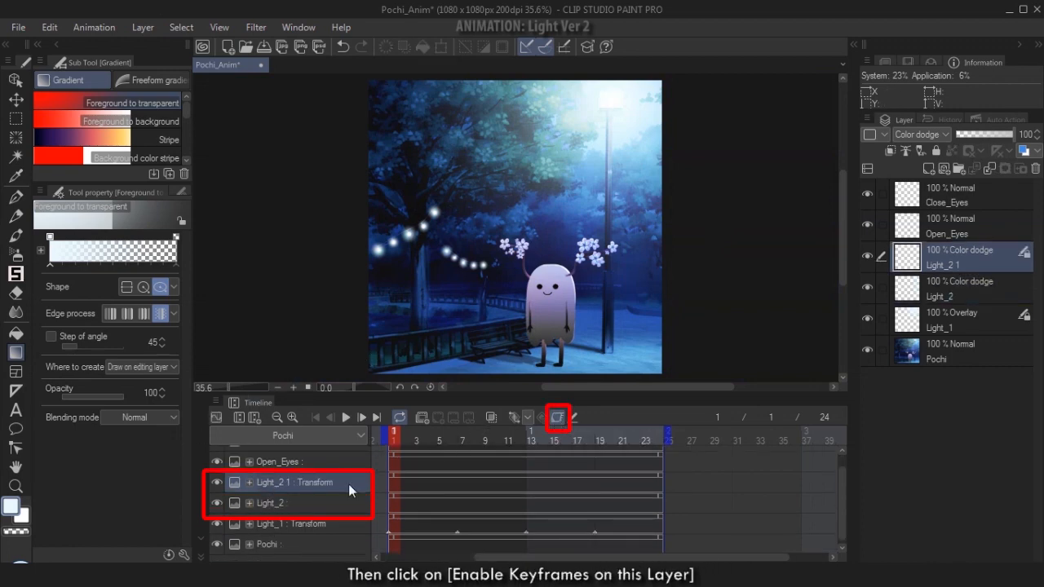
left_click(270, 504)
left_click(558, 417)
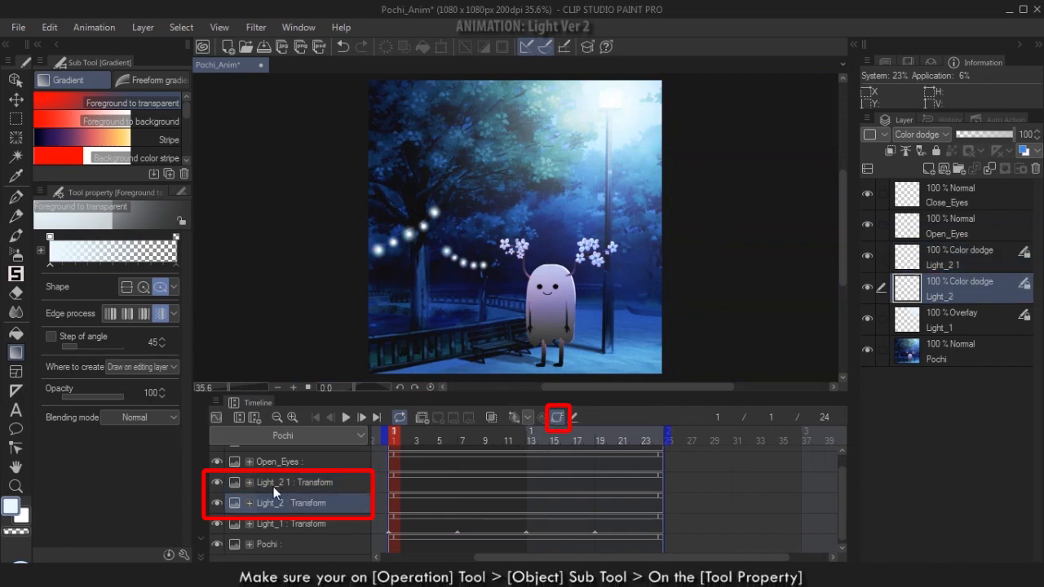
Step: Expand the Light_2 1 and Light_2 tracks to their Opacity rows, enlarge the timeline and switch to the Object operation tool
left_click(249, 482)
left_click(248, 545)
scroll(335, 507, "down", 1)
left_click(333, 488)
scroll(412, 261, "up", 3)
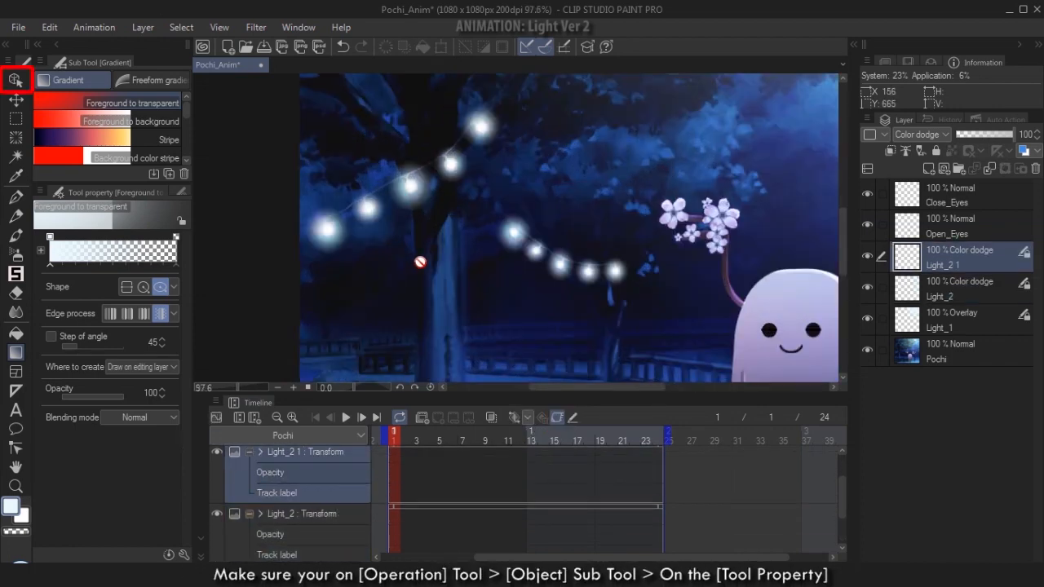
left_click_drag(416, 261, 457, 286)
key("o")
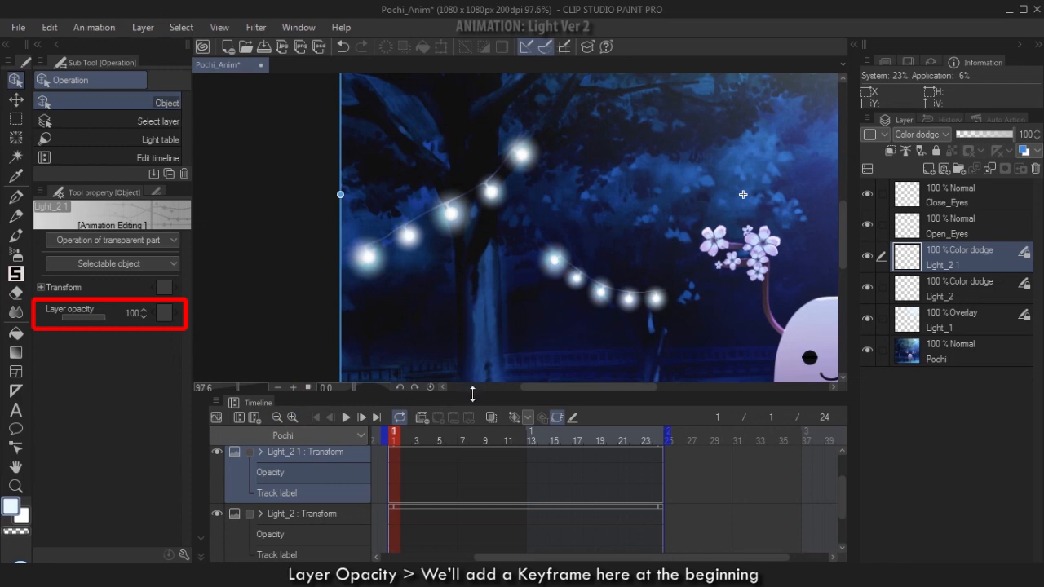
left_click_drag(473, 394, 472, 369)
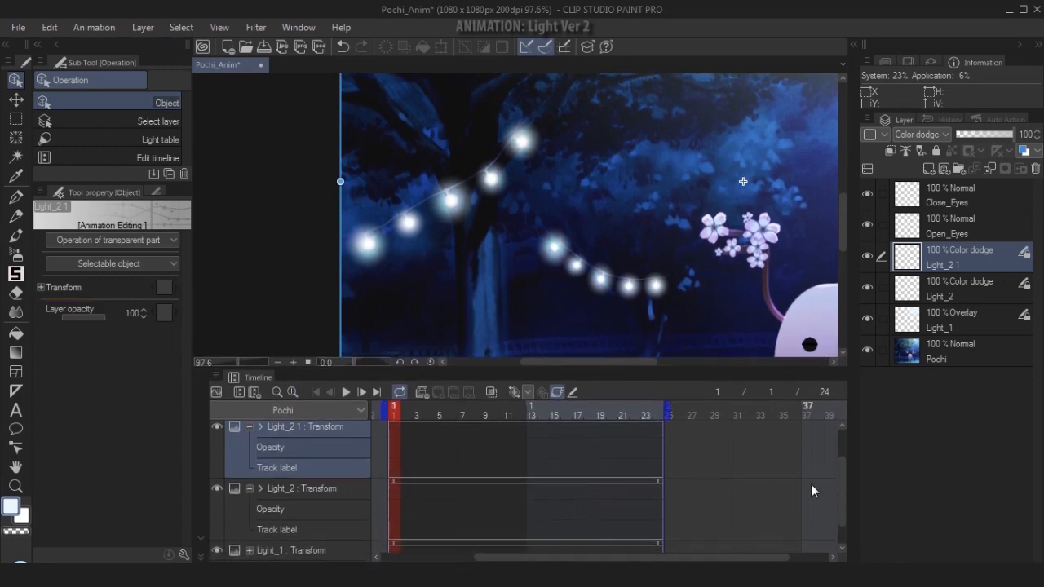
Step: Set the interpolation for newly created keyframes to Hold
scroll(845, 478, "up", 2)
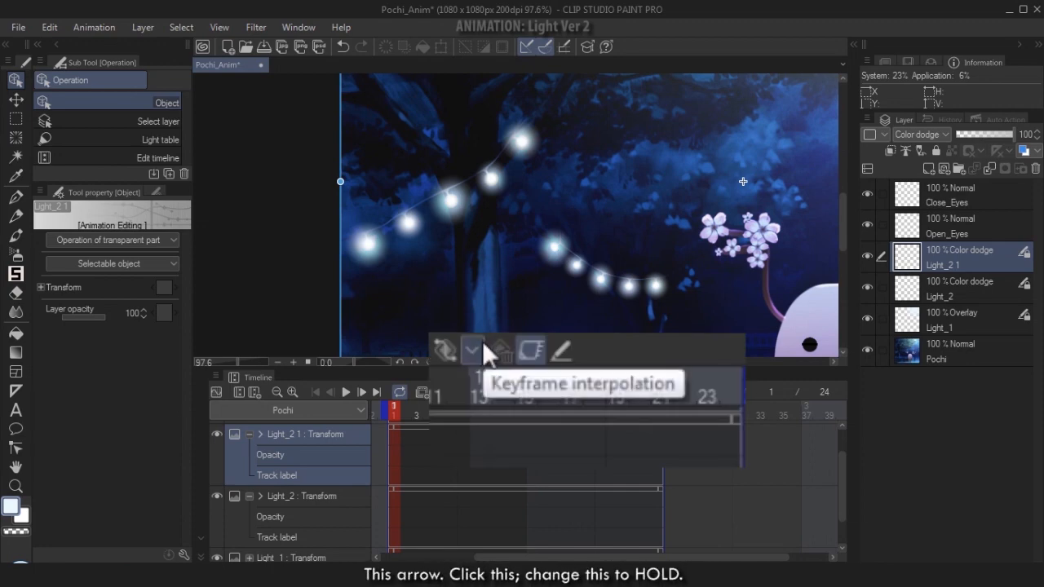
left_click(479, 346)
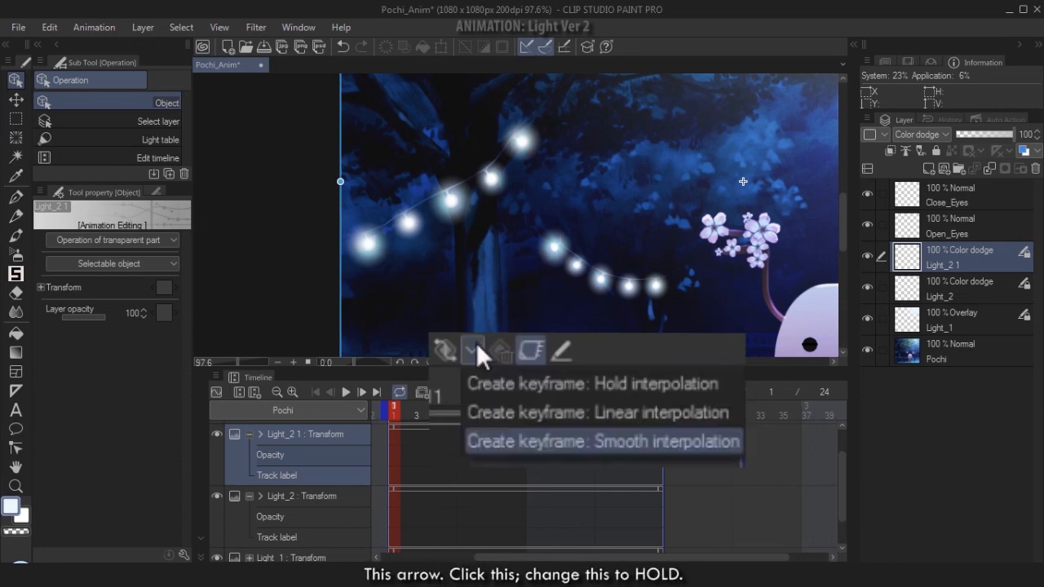
left_click(484, 383)
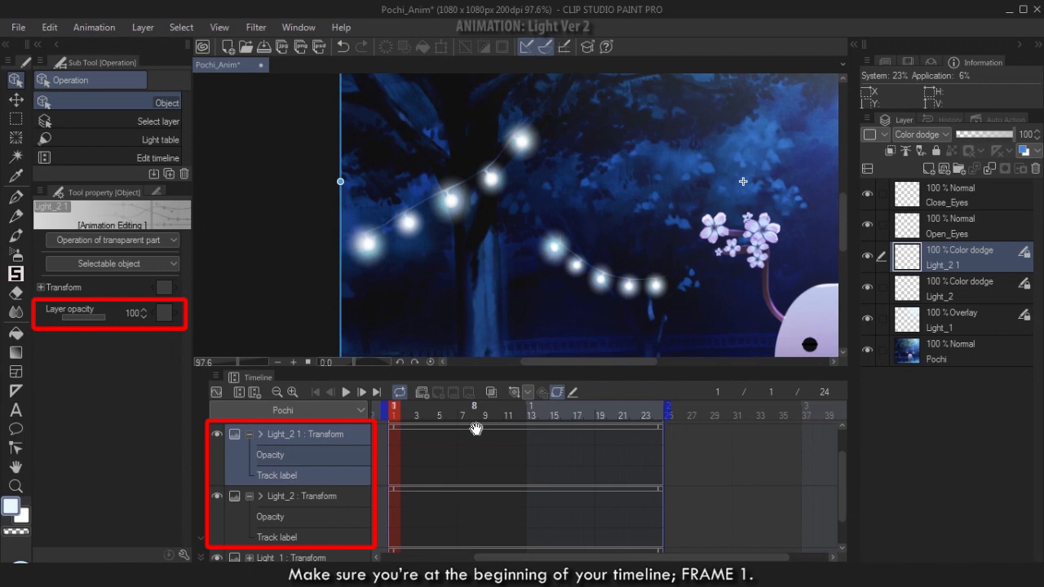
Step: Add layer opacity keyframes on frame 1, with Light_2 at 100 and Light_2 1 at 0
left_click(285, 496)
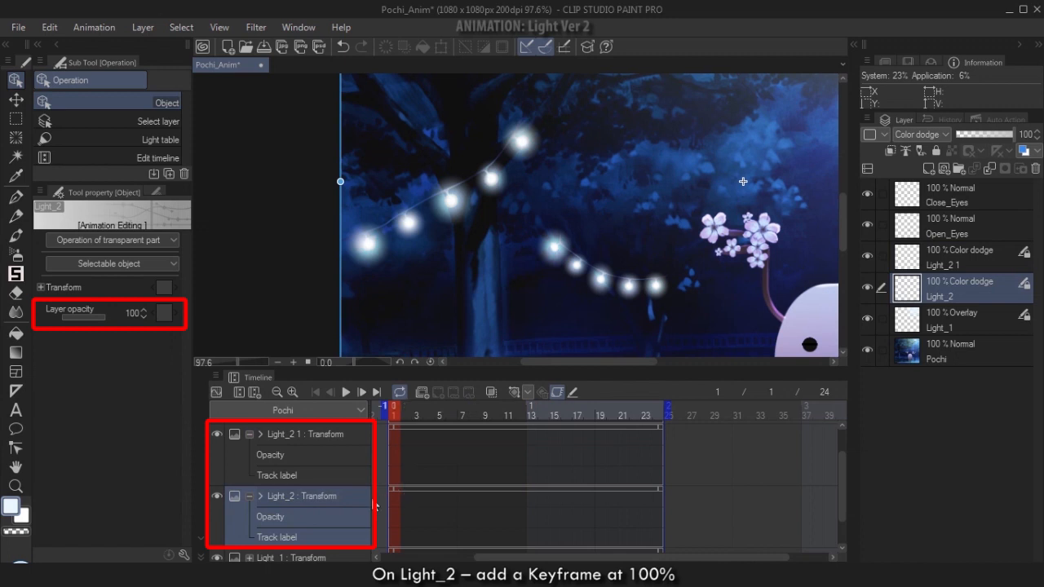
left_click(311, 434)
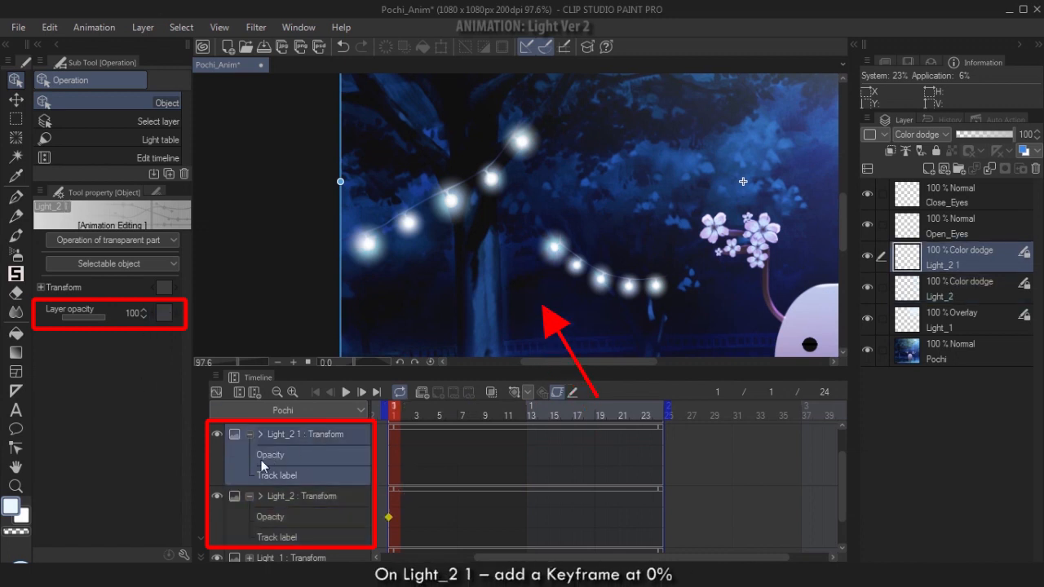
left_click_drag(104, 320, 3, 325)
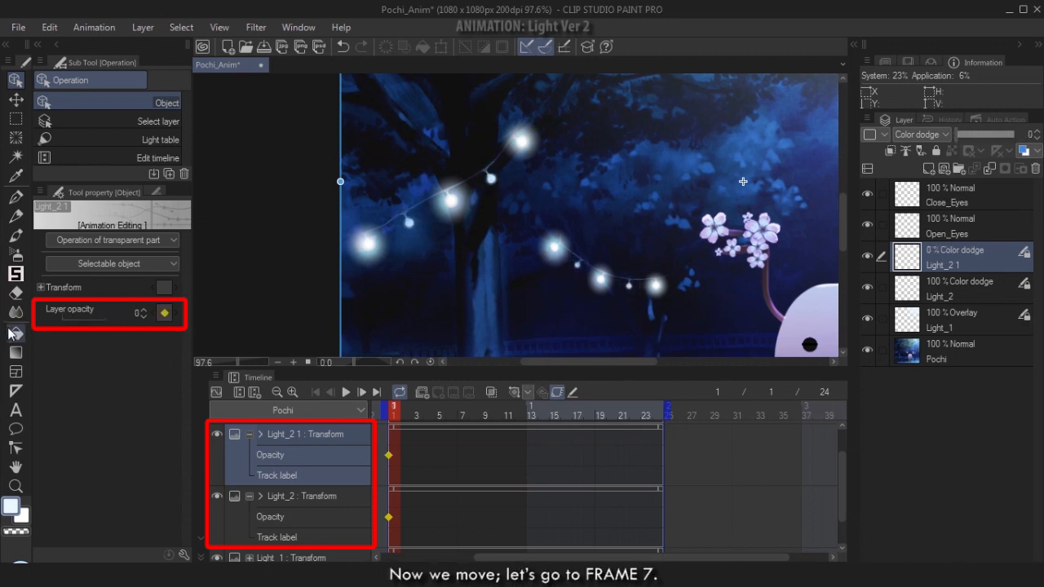
Step: Add layer opacity keyframes on frame 7, with Light_2 at 0 and Light_2 1 at 100
left_click(465, 416)
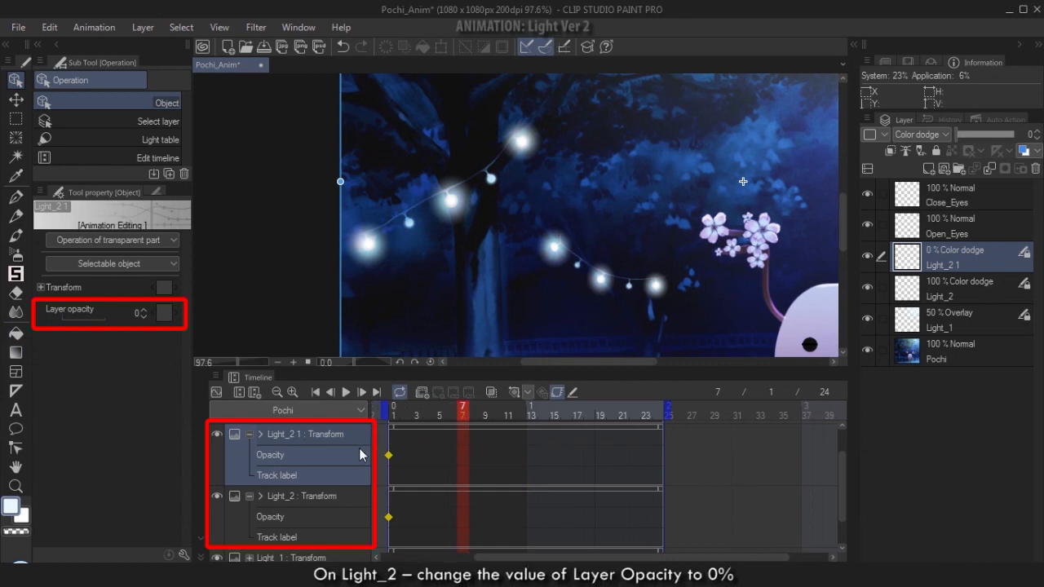
left_click(289, 500)
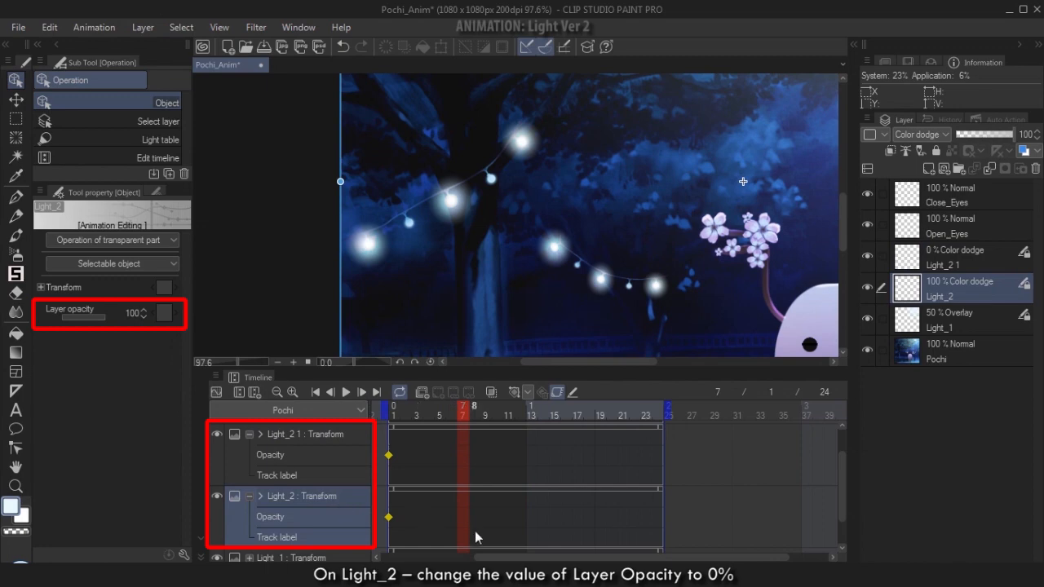
left_click_drag(101, 317, 4, 317)
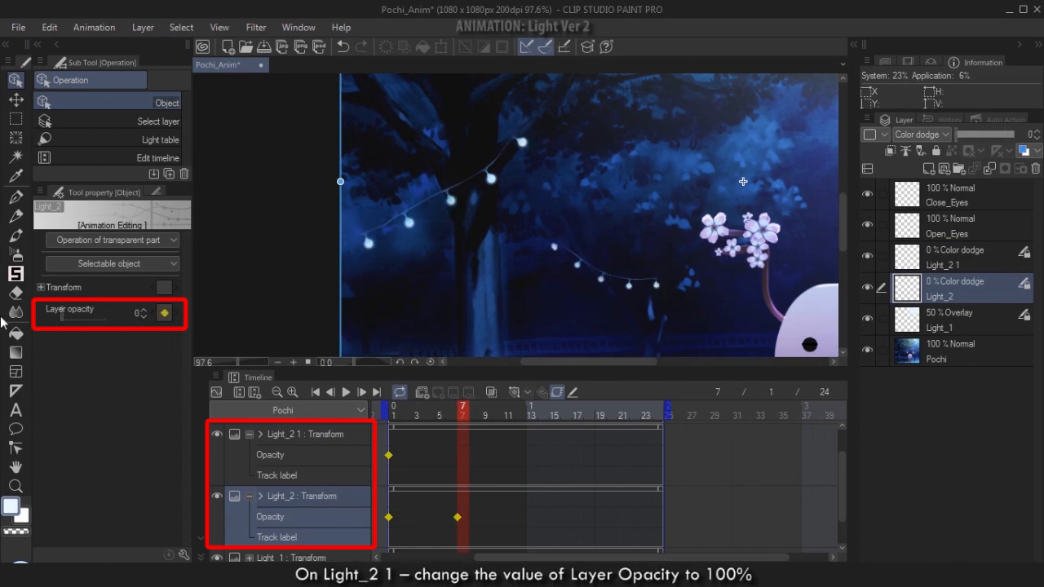
left_click(314, 437)
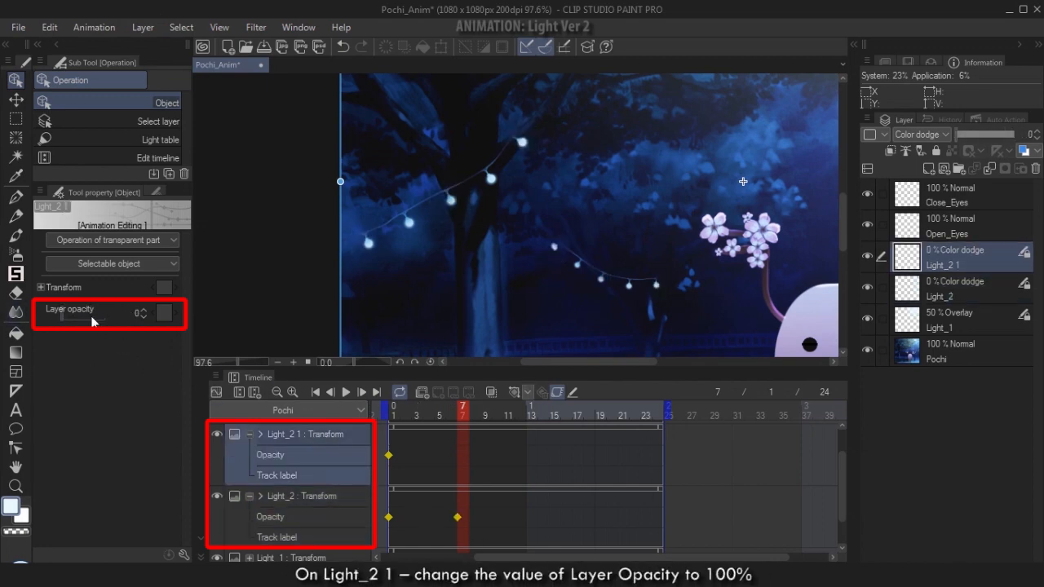
left_click_drag(93, 318, 170, 321)
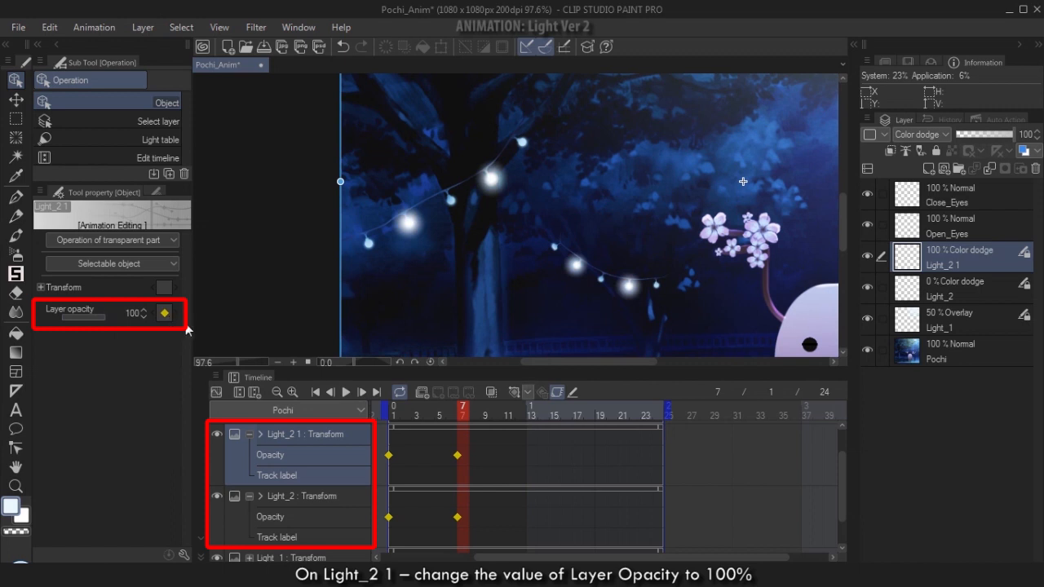
Step: Hide Light_2 1 and scrub from frame 1 to frame 7 to examine how Light_2's opacity holds between its keyframes
left_click_drag(462, 412, 379, 416)
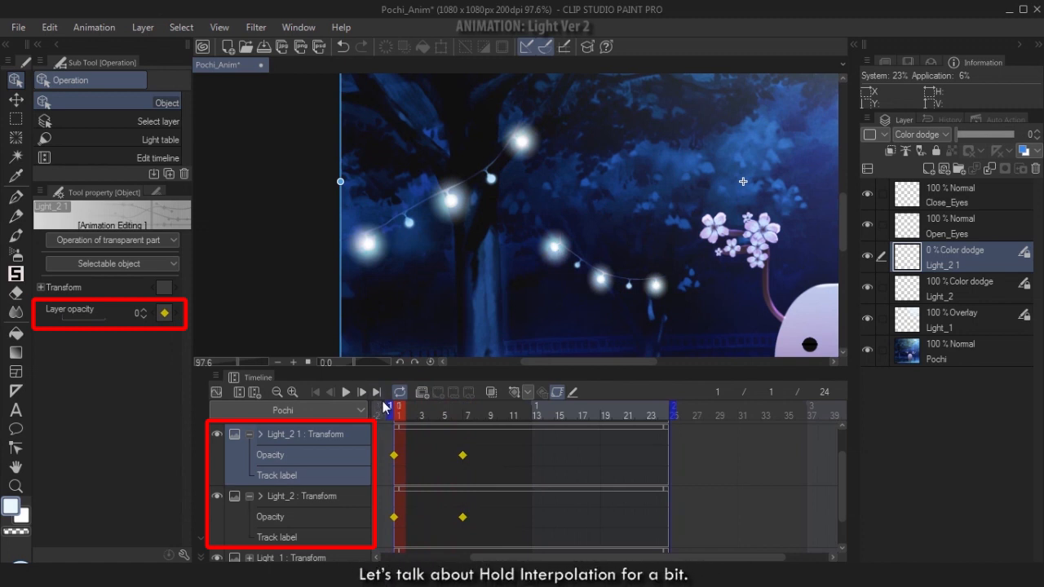
left_click(217, 435)
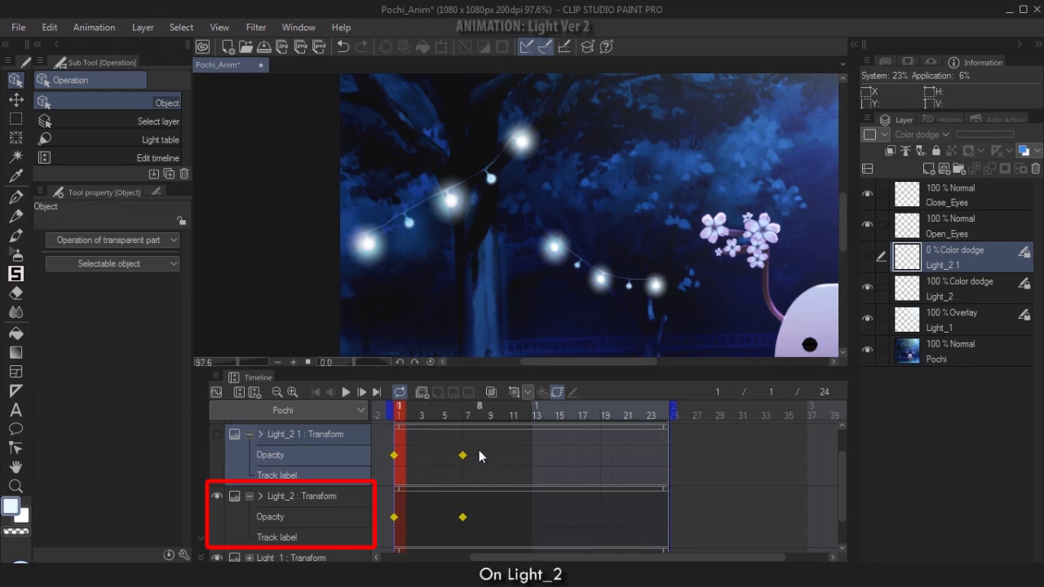
left_click(289, 501)
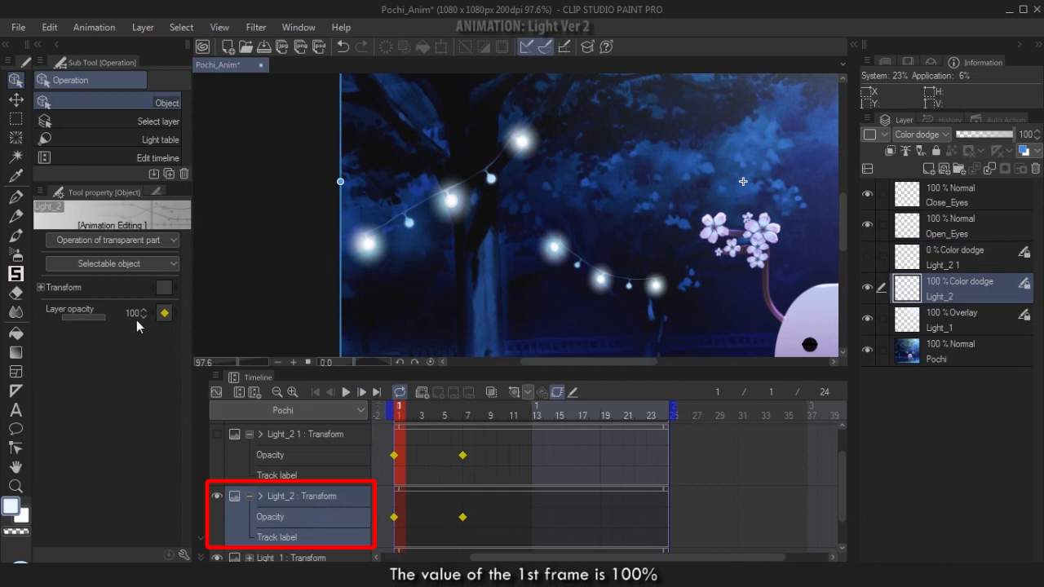
left_click(412, 417)
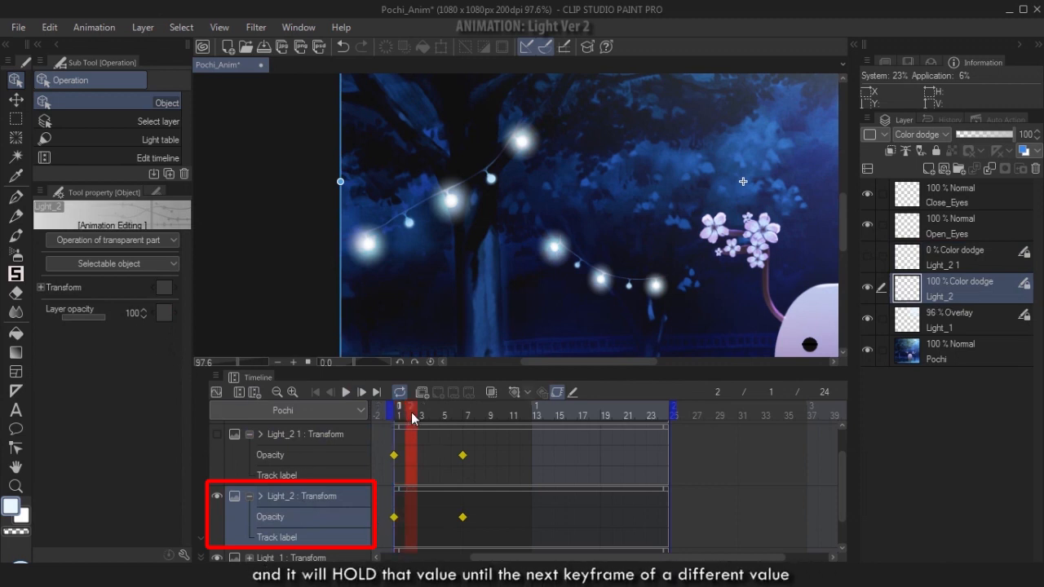
left_click_drag(415, 419, 457, 420)
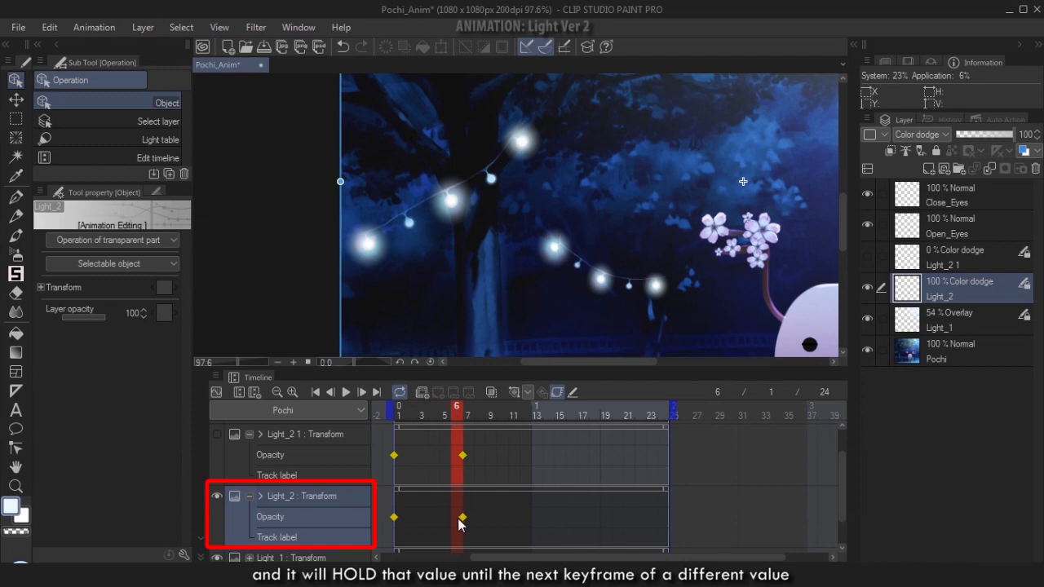
left_click(469, 418)
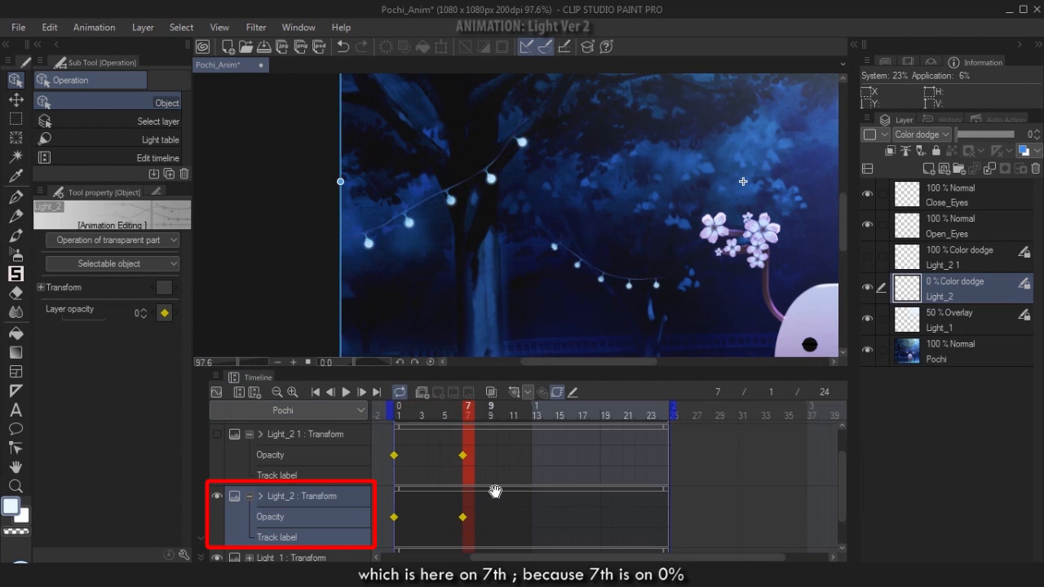
Step: Unhide Light_2 1 and copy the frame 1 and 7 opacity keyframes of Light_2 1 and Light_2 to frames 13 and 19
left_click(216, 435)
left_click_drag(462, 415, 351, 410)
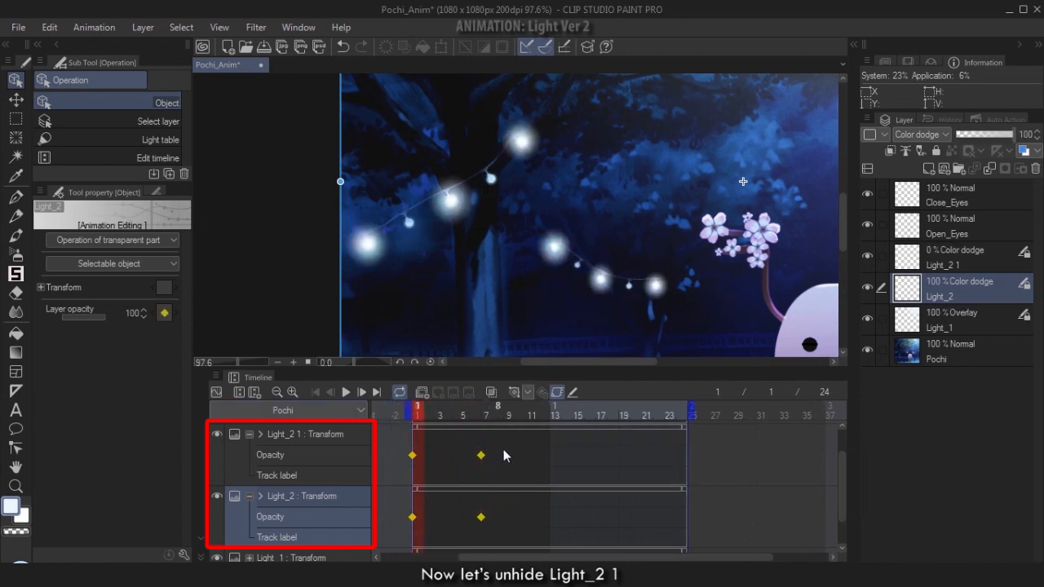
left_click_drag(505, 450, 415, 462)
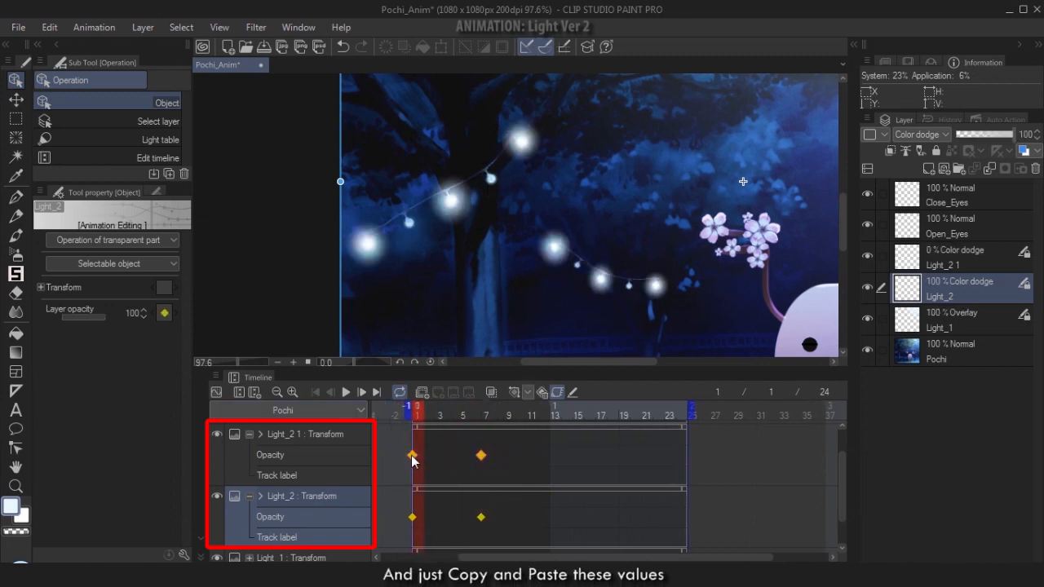
key("ctrl+c")
left_click_drag(412, 456, 625, 457)
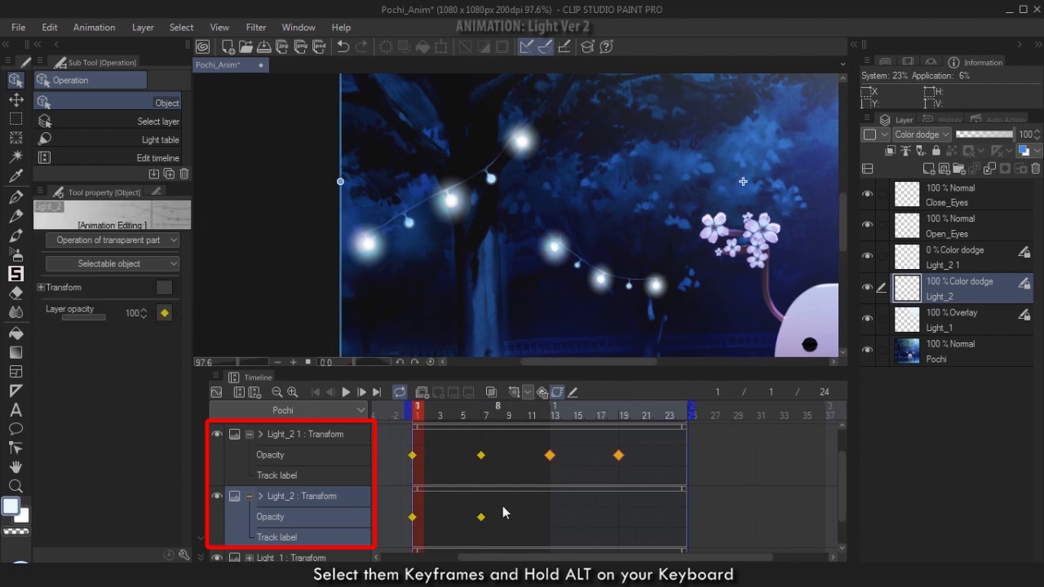
left_click_drag(406, 512, 620, 522)
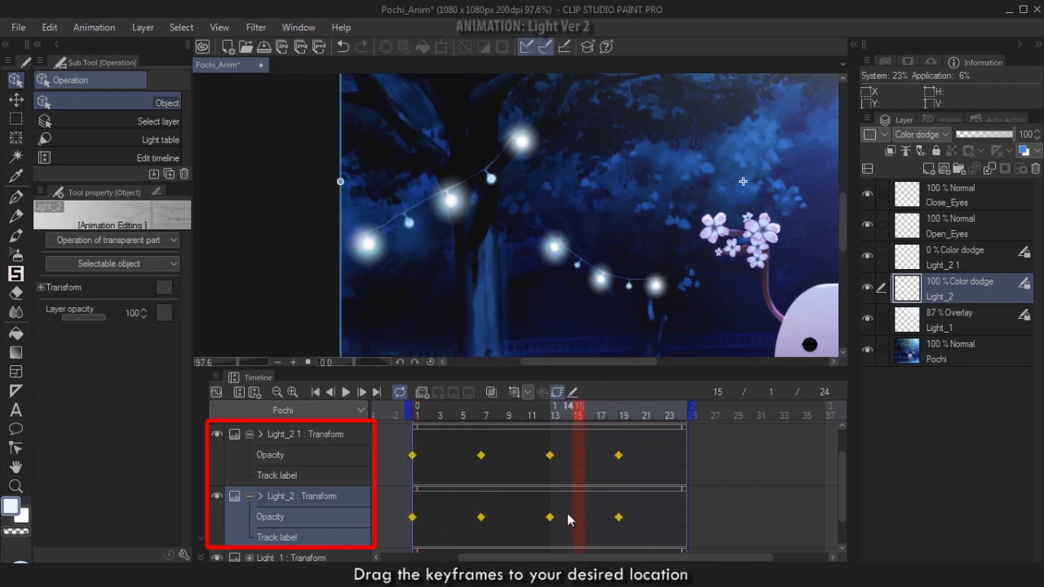
Step: Copy an opacity keyframe of Light_2 and Light_2 1 to the very end of the timeline, just past frame 24
left_click(551, 519)
left_click_drag(688, 528, 684, 526)
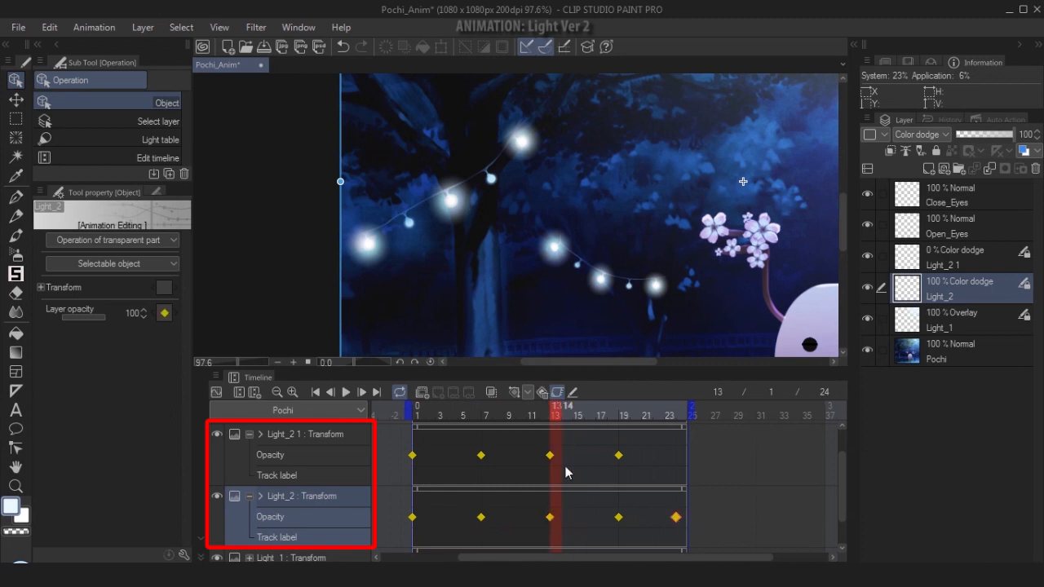
left_click(670, 461)
left_click(681, 487)
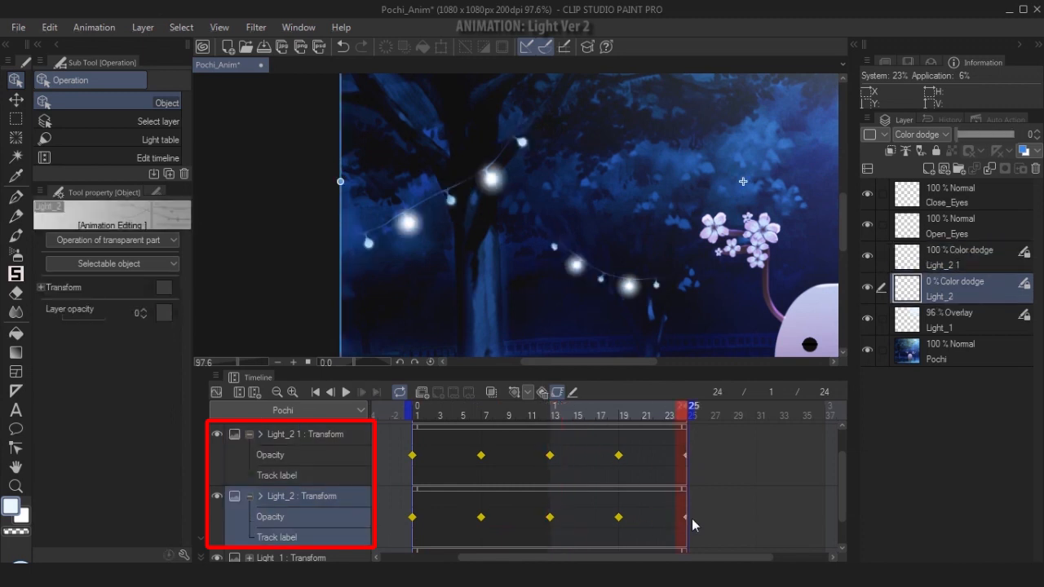
Step: Play the animation from frame 1 with the whole illustration in view to check the alternating string lights
left_click(315, 393)
left_click(346, 393)
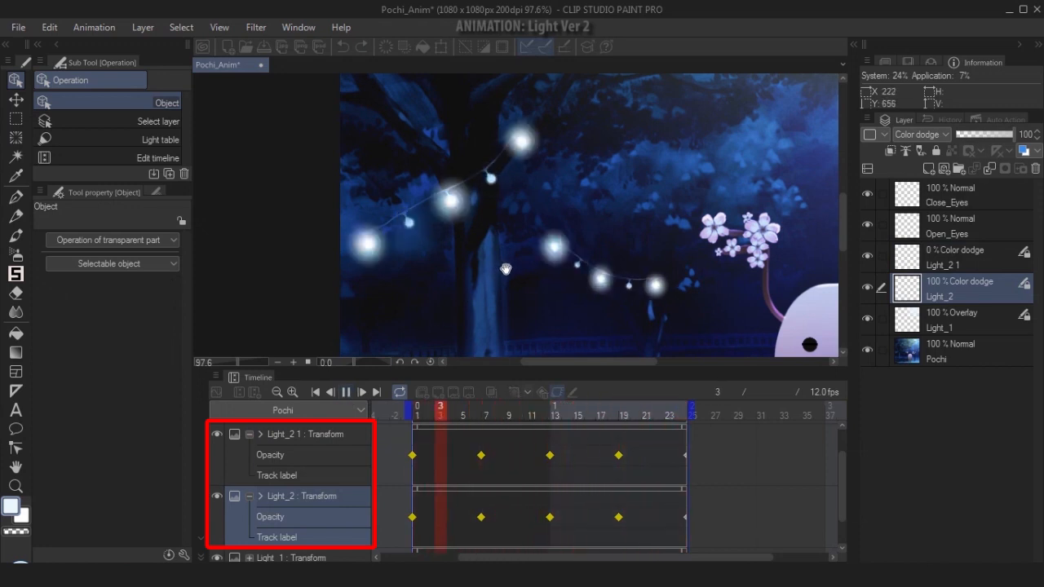
key("ctrl+0")
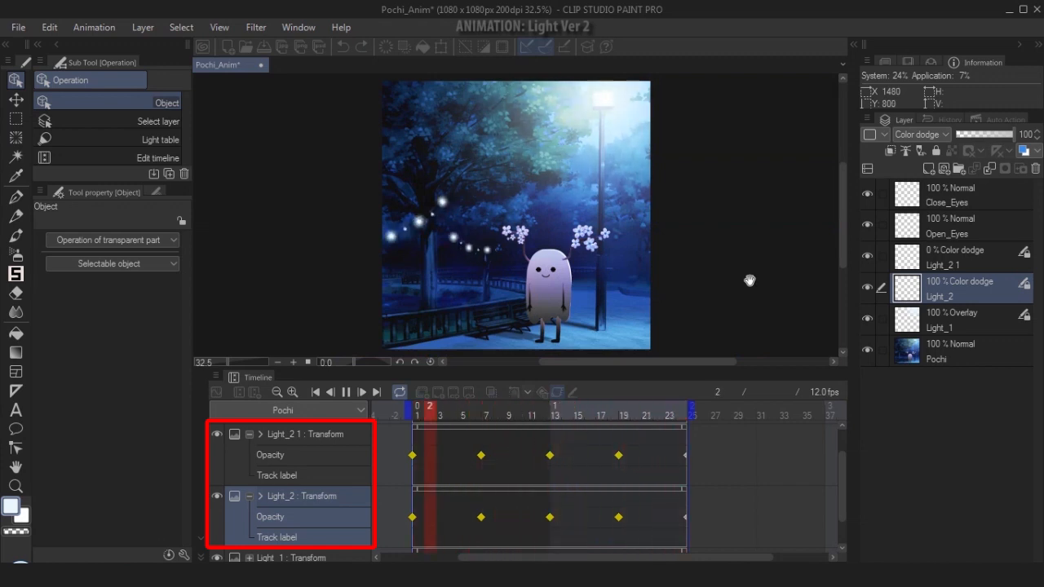
key("space")
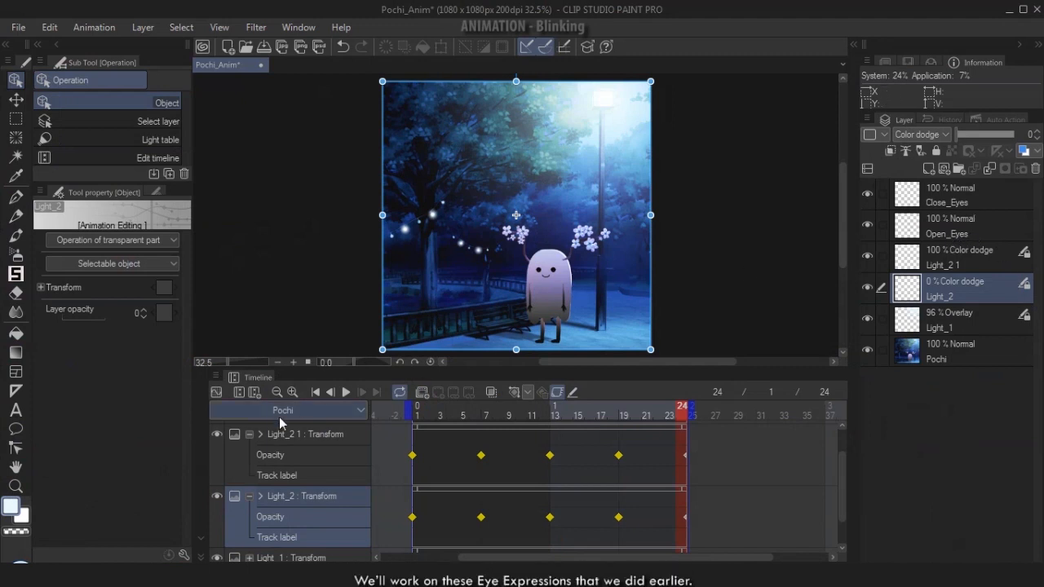
Step: Collapse the light tracks, enable keyframes on the Close_Eyes and Open_Eyes layers and expand both eye tracks
left_click(251, 435)
left_click(248, 455)
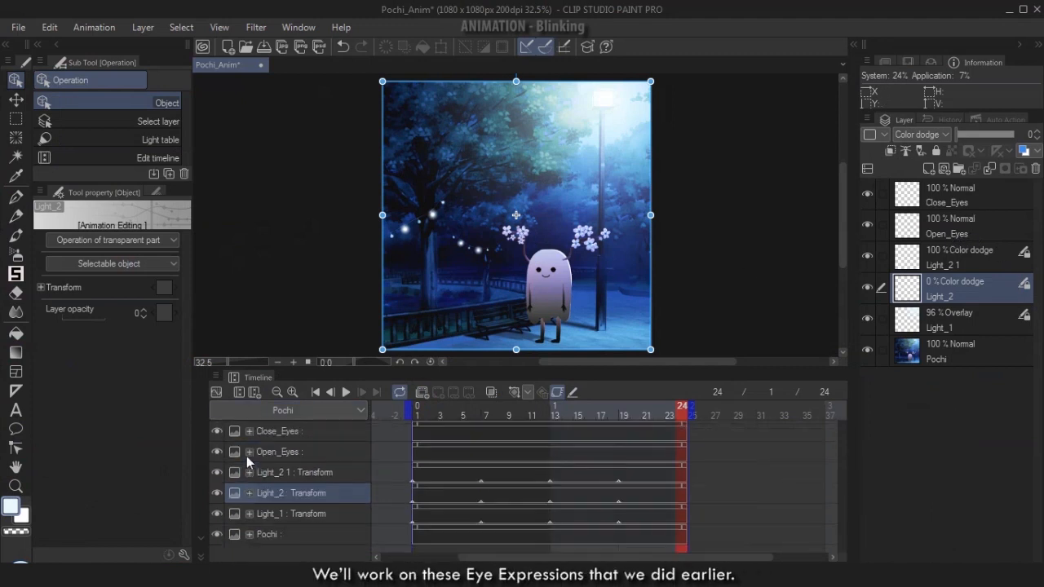
left_click(284, 430)
left_click(284, 454, "ctrl")
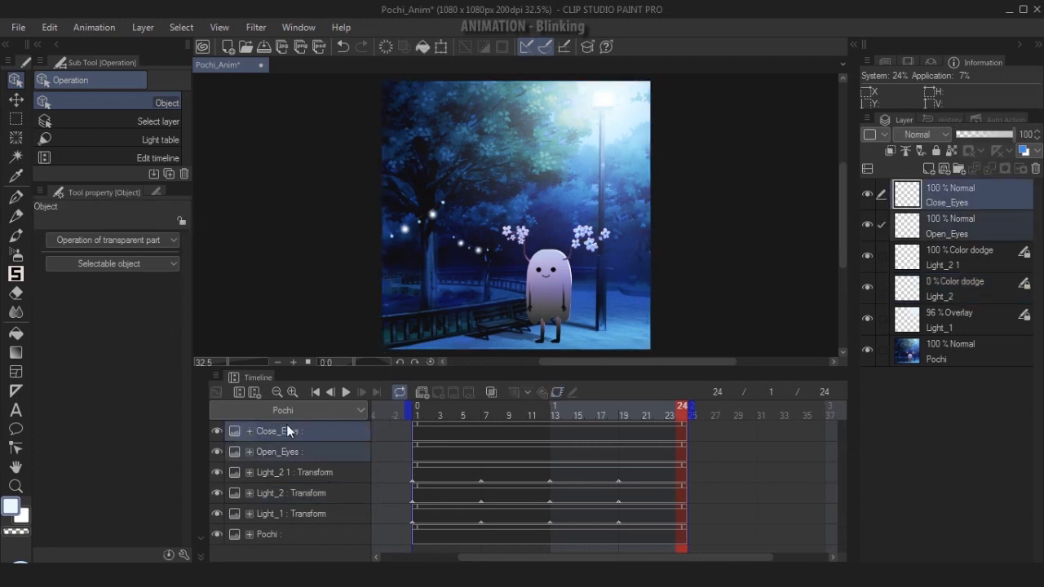
left_click(298, 431)
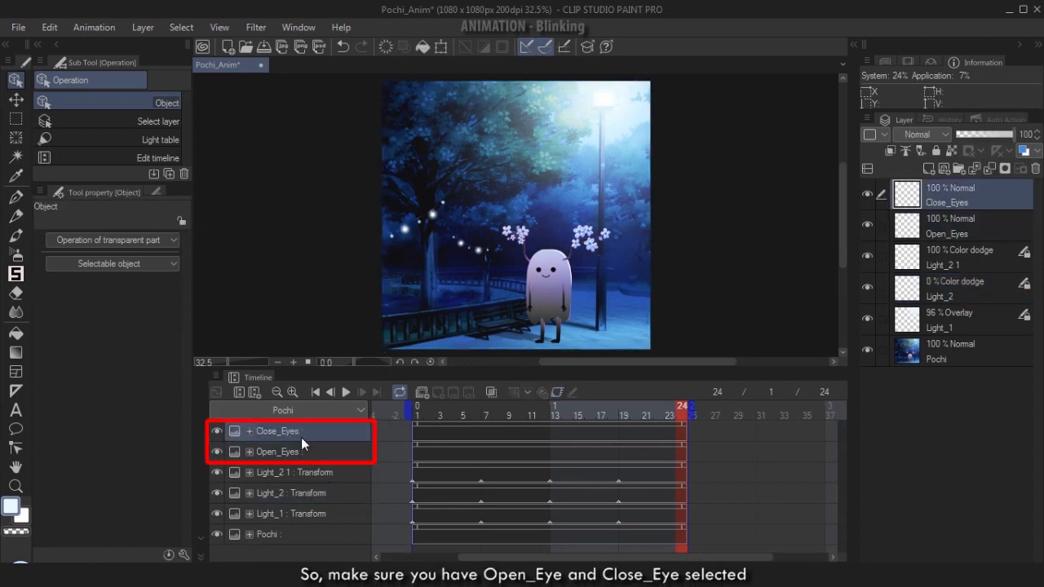
left_click(559, 393)
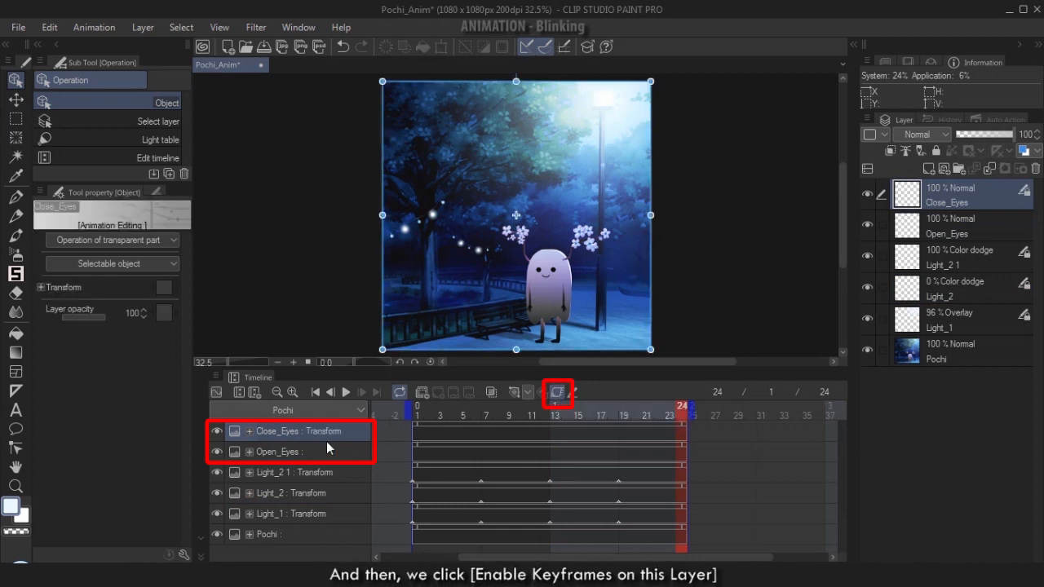
left_click(292, 455)
left_click(559, 393)
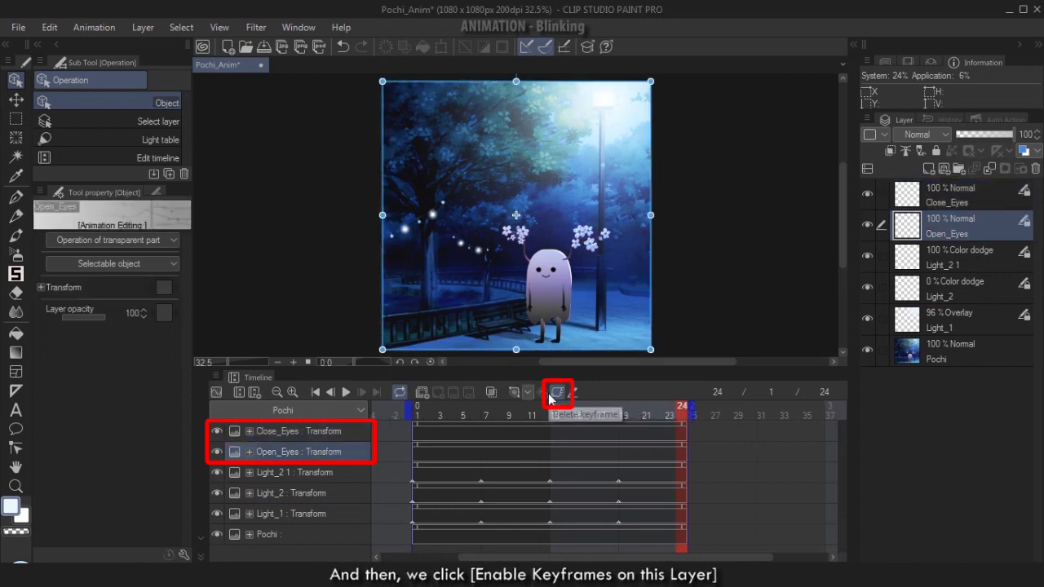
left_click(249, 431)
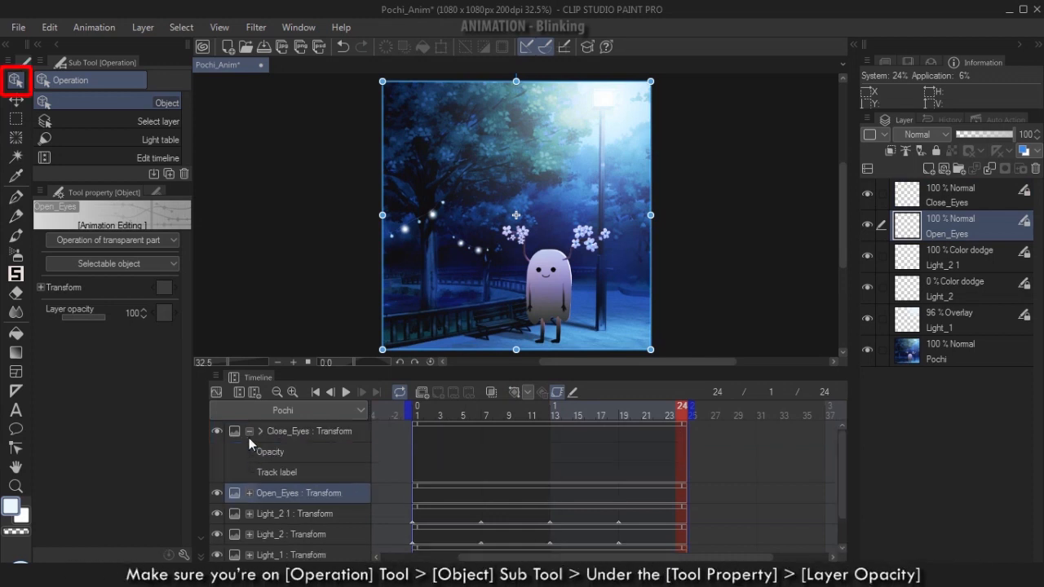
left_click(249, 493)
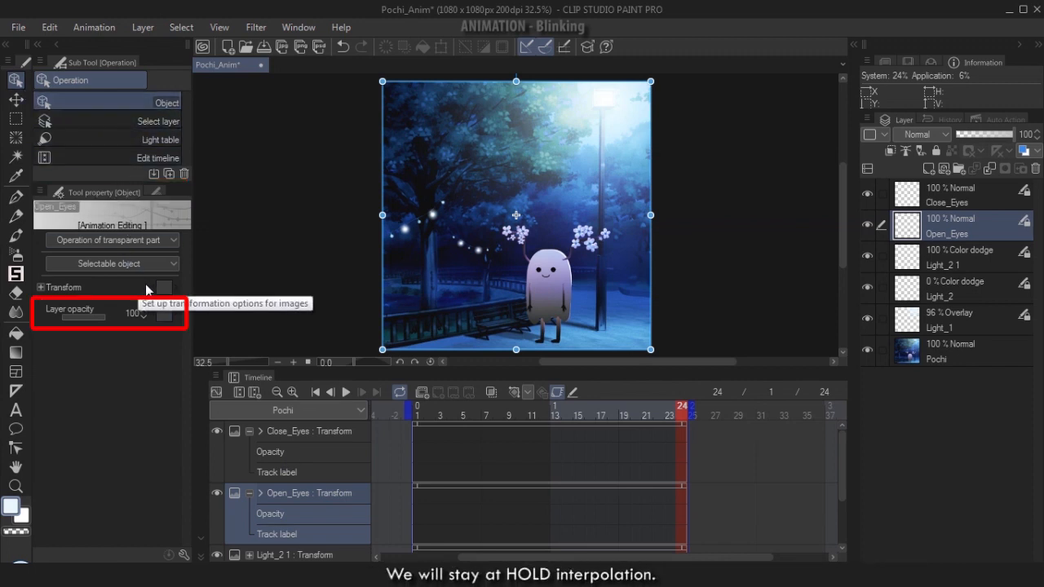
Step: Using Hold interpolation, add layer opacity keyframes on frame 5, with Open_Eyes at 100 and Close_Eyes at 0
left_click(528, 393)
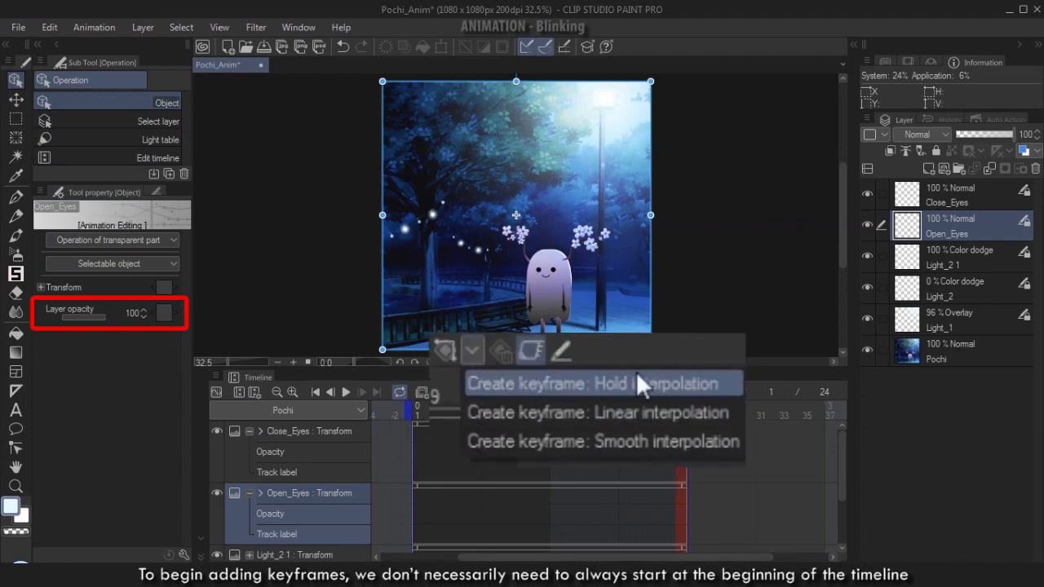
left_click(688, 6)
scroll(561, 295, "up", 4)
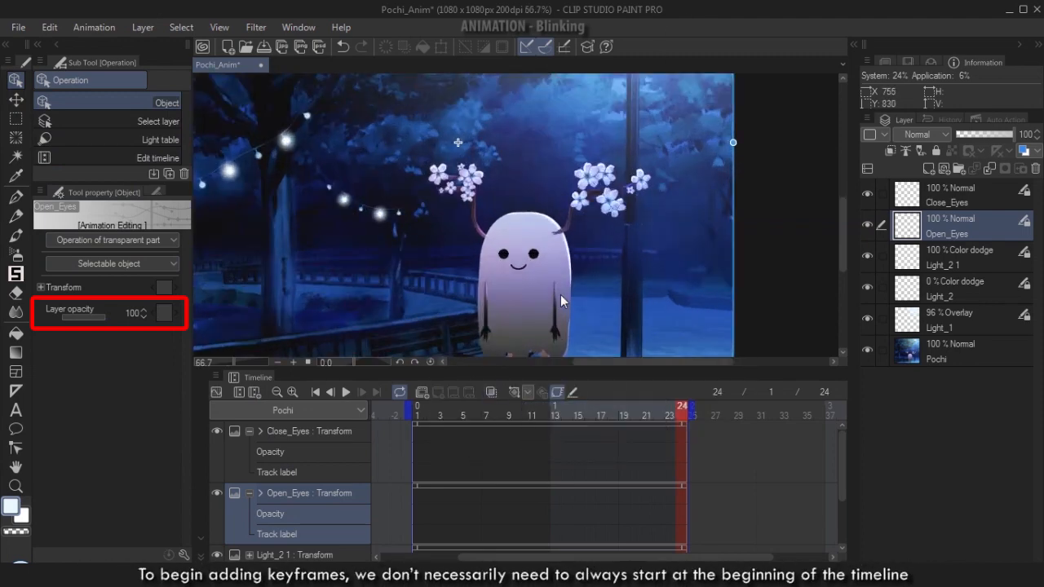
left_click_drag(557, 295, 613, 266)
scroll(619, 221, "up", 2)
left_click_drag(618, 222, 642, 265)
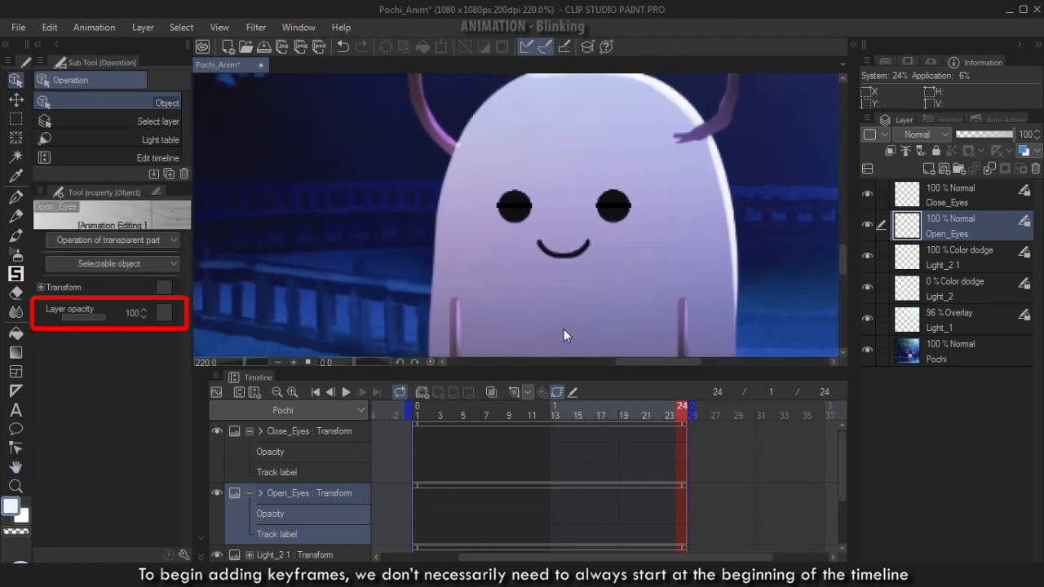
left_click(412, 410)
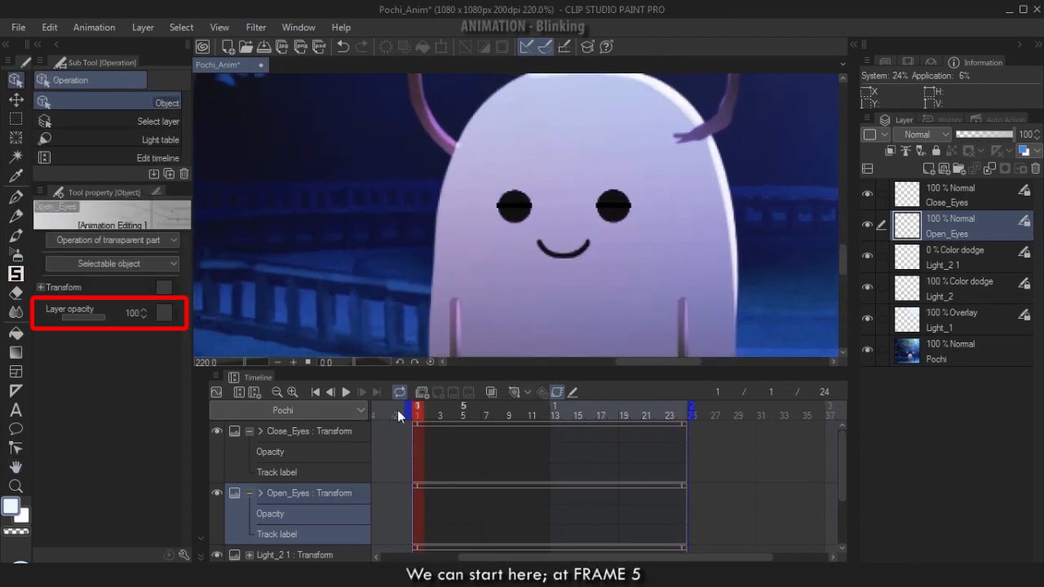
left_click(467, 411)
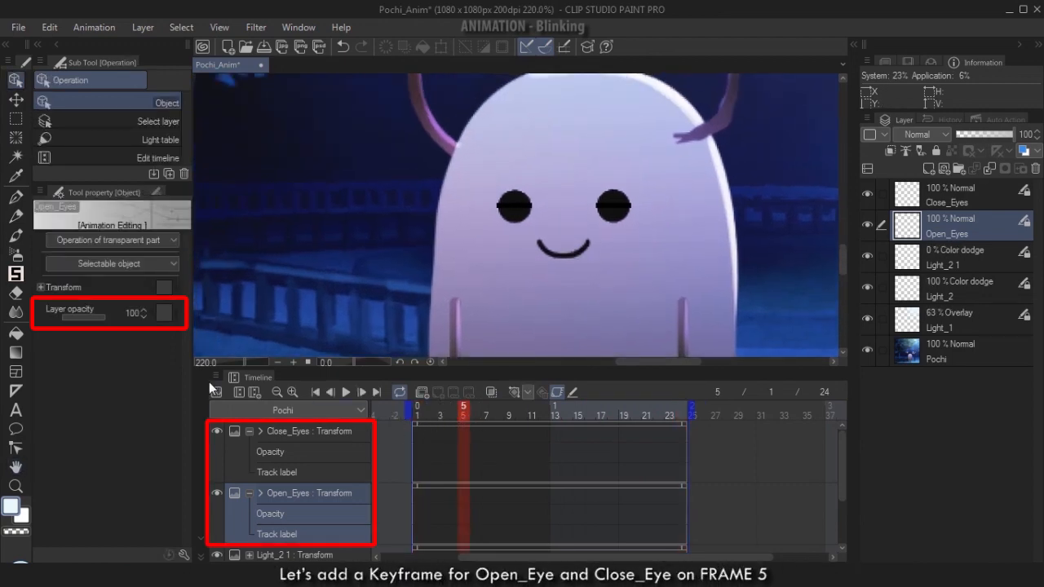
left_click(164, 314)
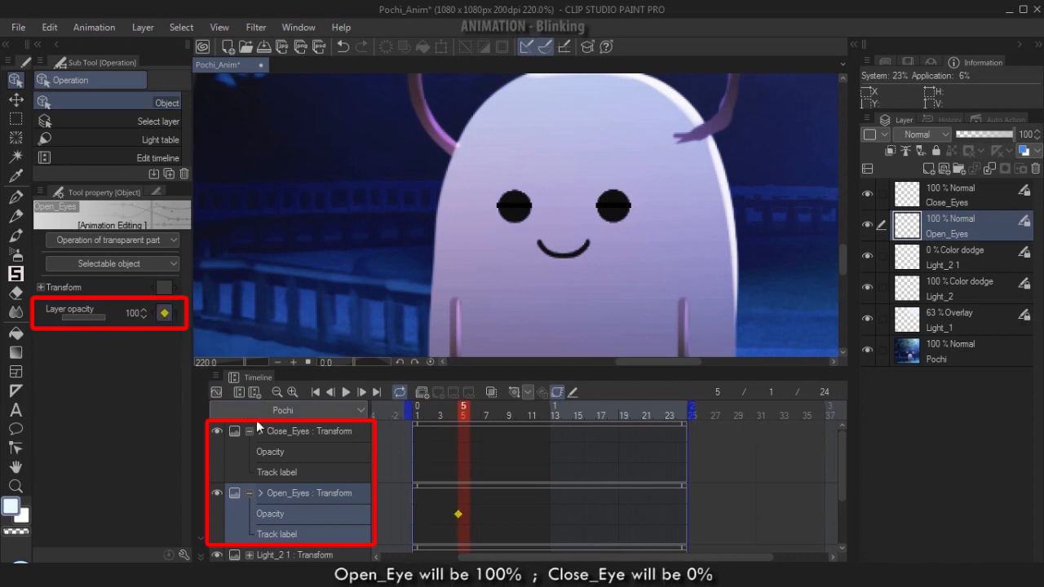
left_click(294, 433)
left_click_drag(98, 316, 37, 323)
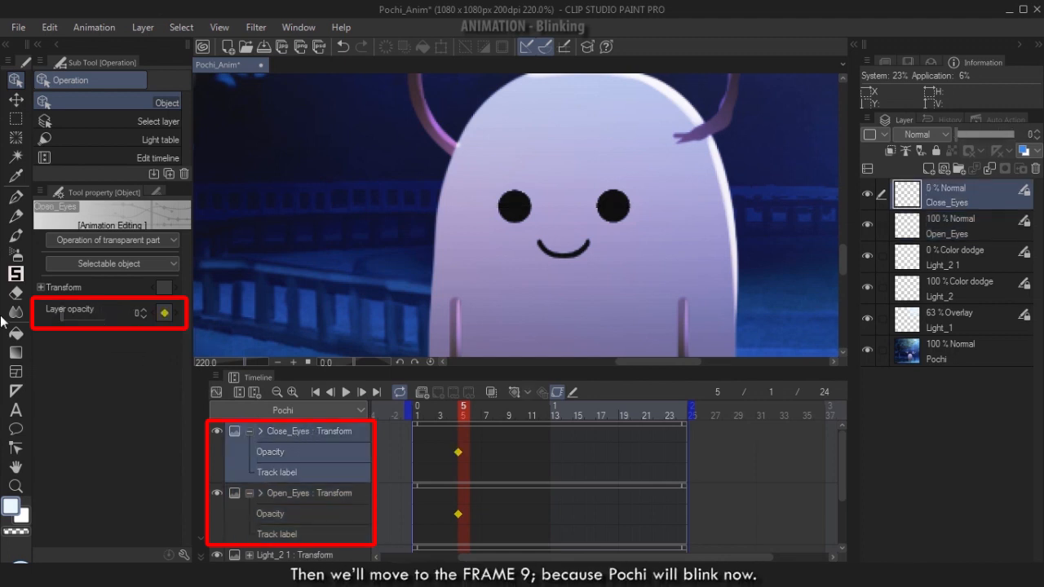
Step: Add layer opacity keyframes on frame 9, with Open_Eyes at 0 and Close_Eyes at 100
left_click(514, 417)
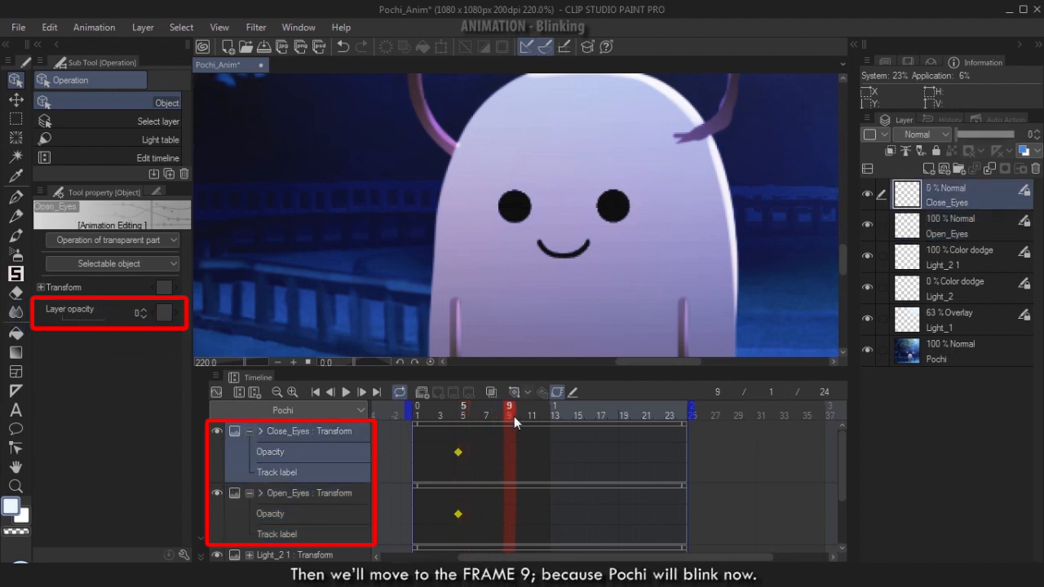
left_click(297, 501)
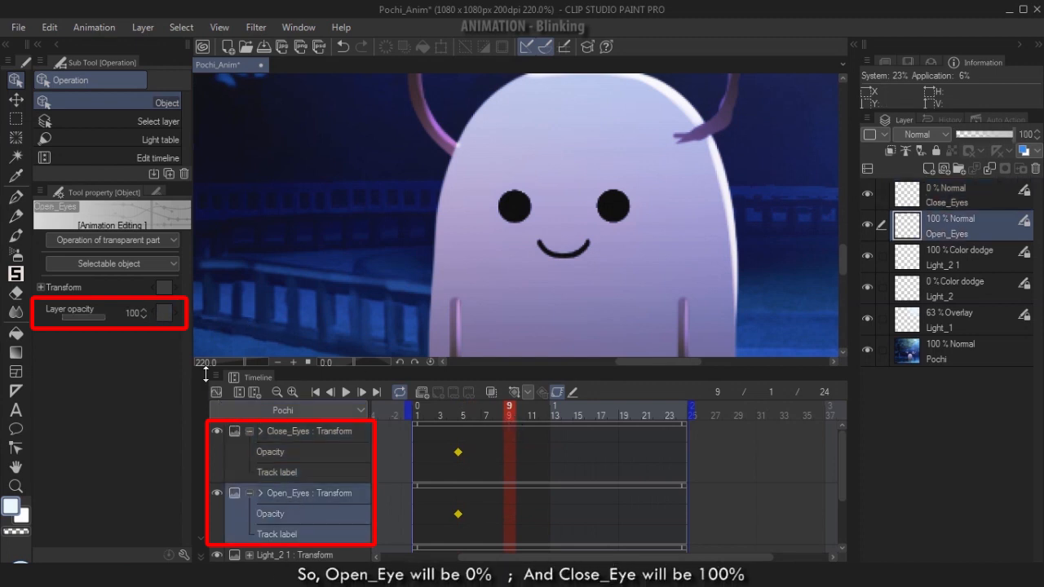
left_click_drag(109, 318, 64, 318)
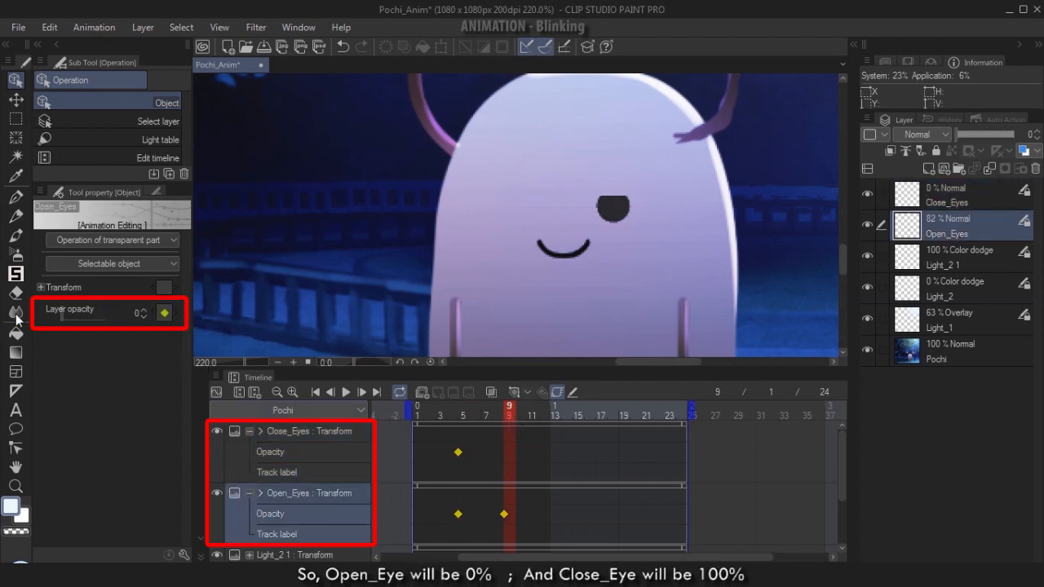
left_click(312, 439)
left_click_drag(85, 313, 142, 314)
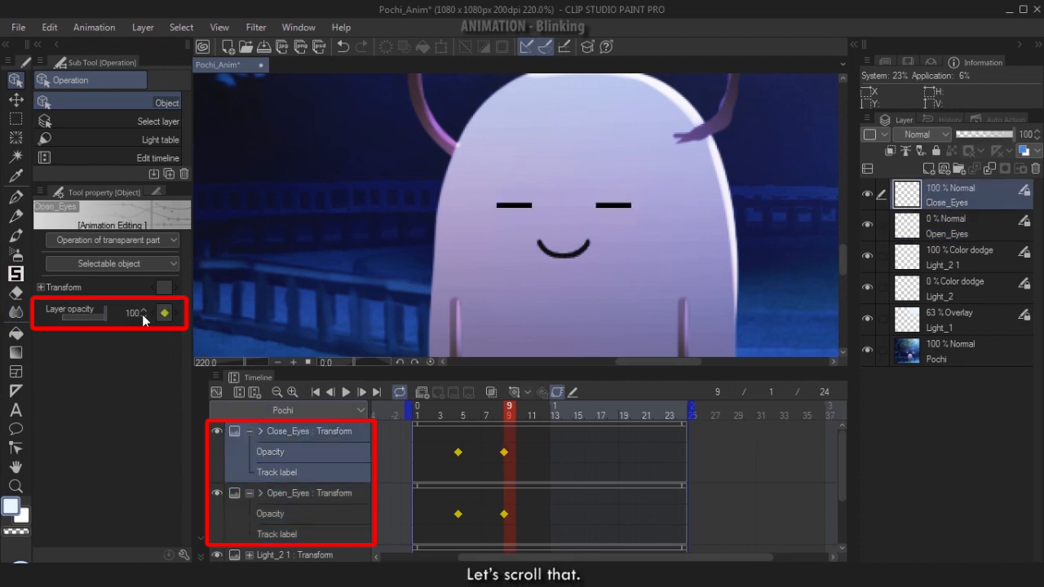
Step: Add layer opacity keyframes on frame 11, with Open_Eyes at 100 and Close_Eyes at 0, and play back the blink
left_click(453, 411)
left_click_drag(453, 411, 510, 407)
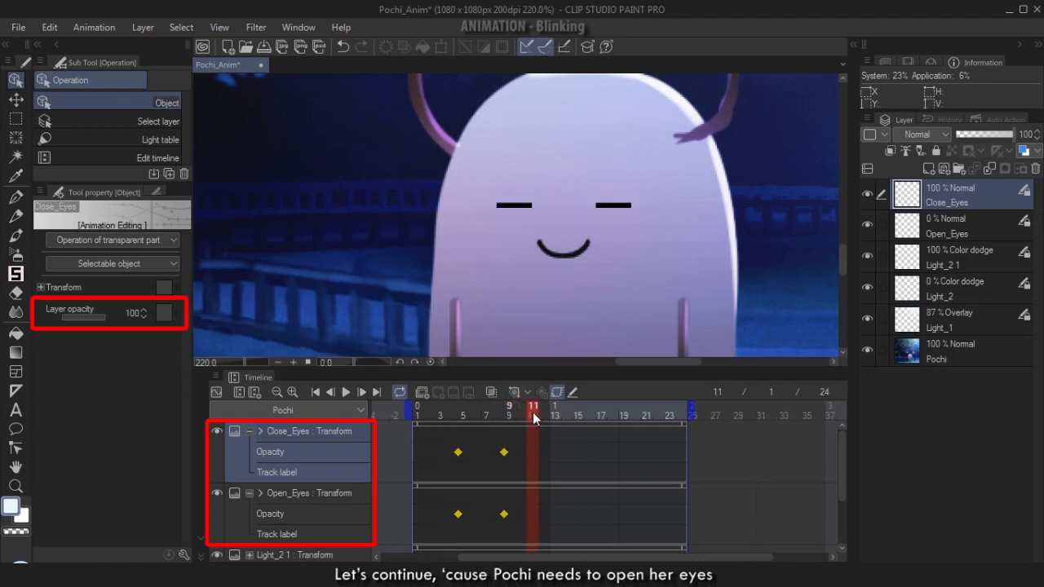
left_click(321, 496)
left_click_drag(77, 323, 130, 321)
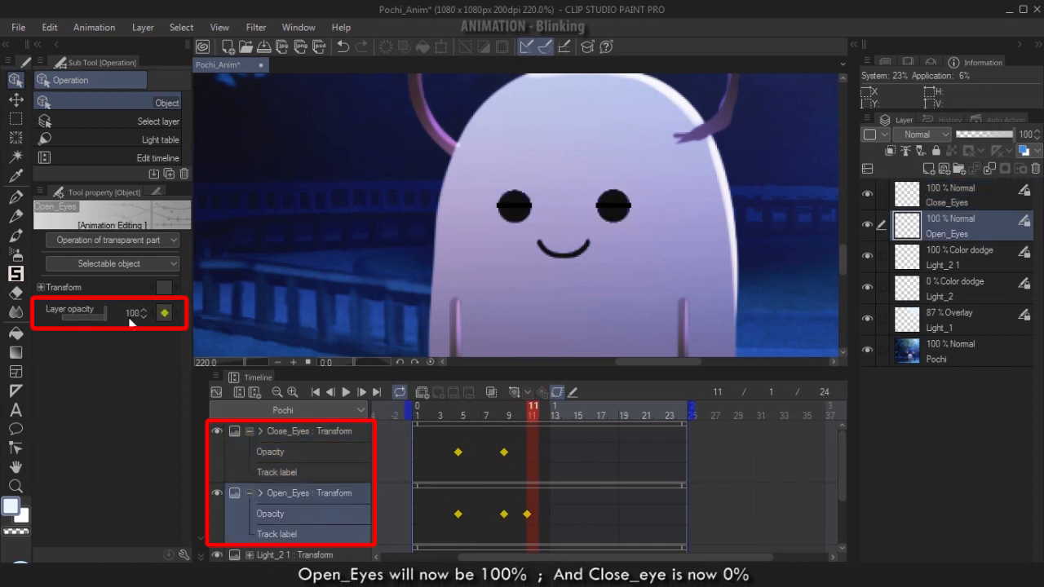
left_click(331, 435)
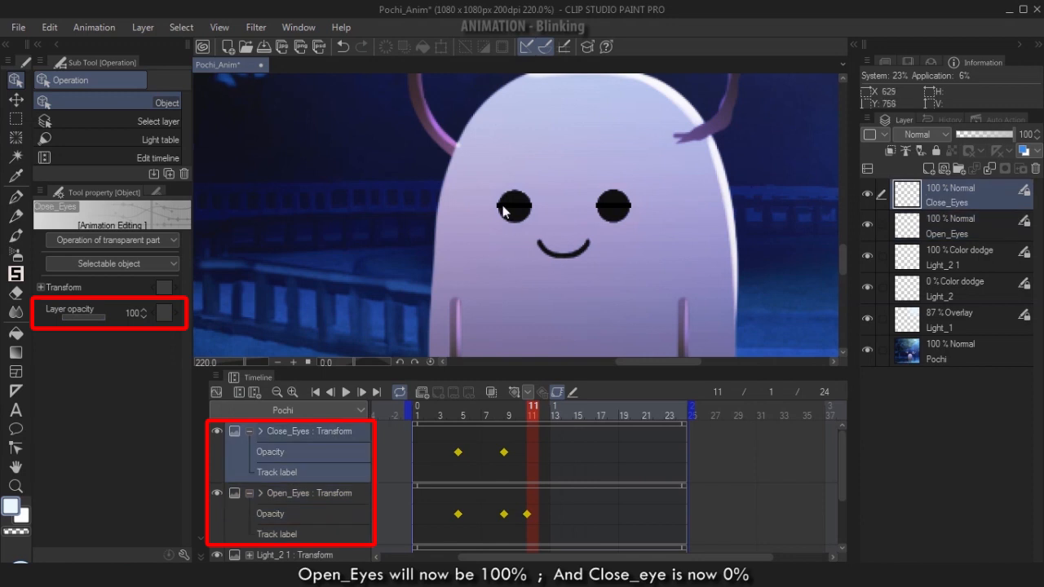
left_click_drag(105, 317, 6, 320)
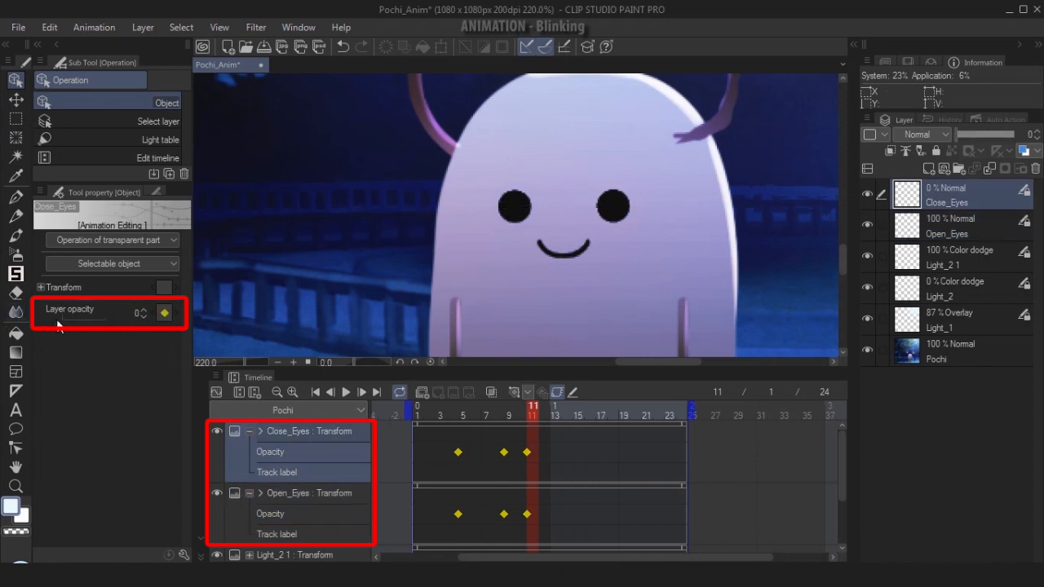
left_click(348, 392)
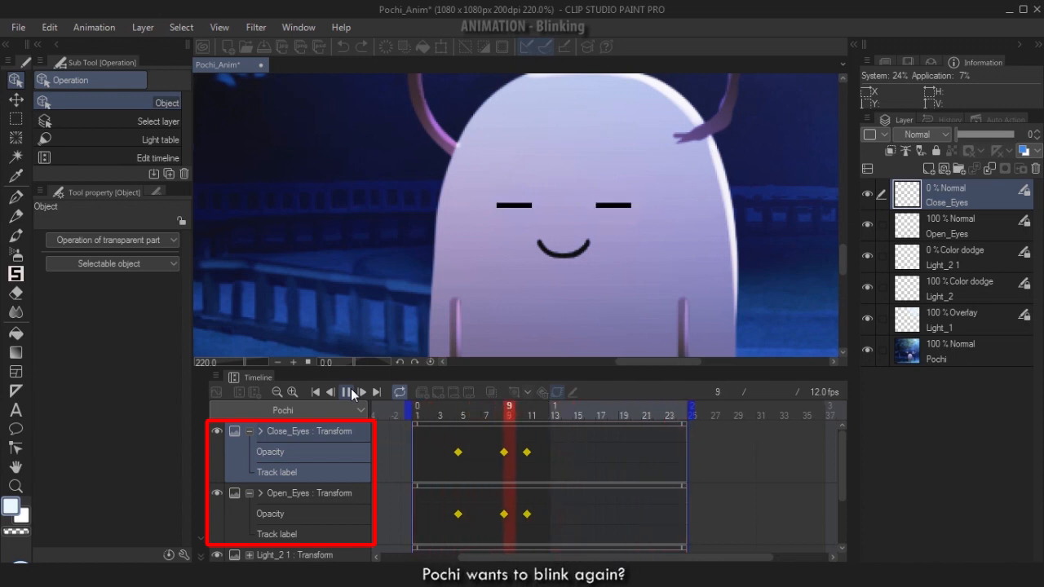
left_click(348, 392)
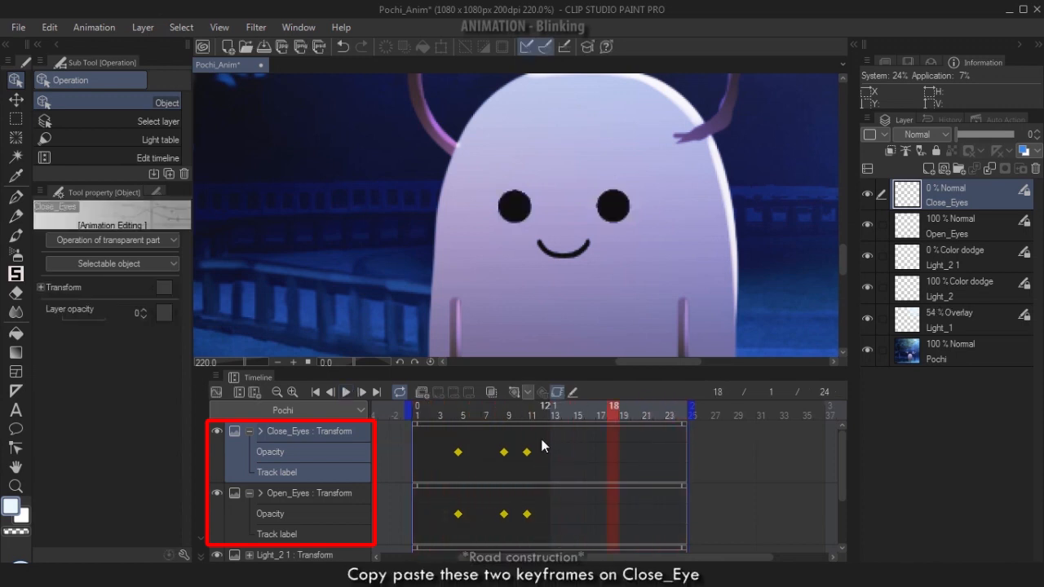
Step: Copy the frame 9 and 11 opacity keyframes of Close_Eyes and Open_Eyes to frames 13 and 15 for a second blink
left_click(512, 415)
left_click(532, 416)
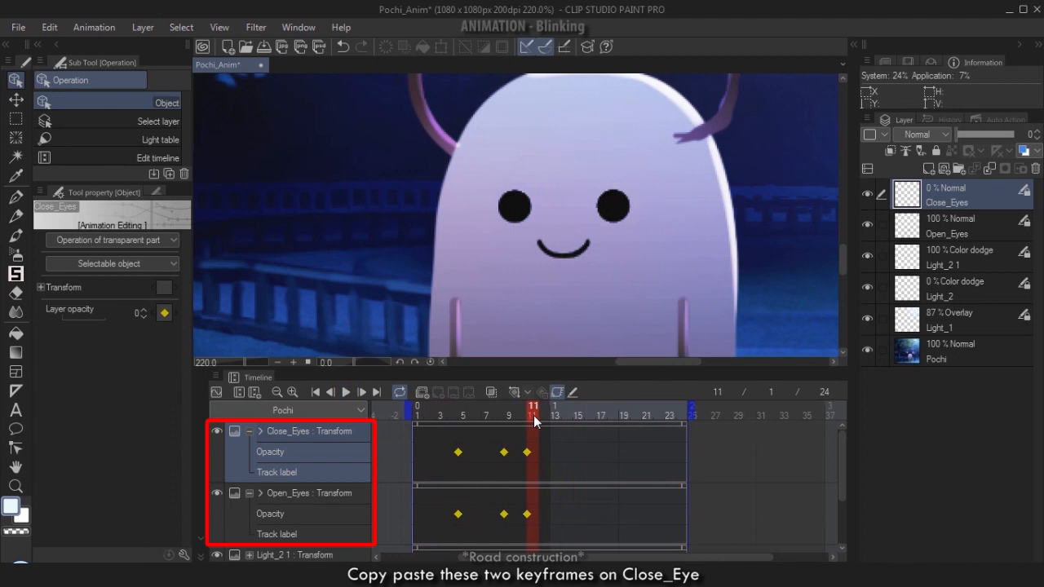
left_click(509, 415)
left_click_drag(536, 437, 553, 457)
mouse_move(554, 504)
left_mouse_down()
mouse_move(523, 522)
mouse_move(506, 514)
mouse_move(559, 516)
left_mouse_up()
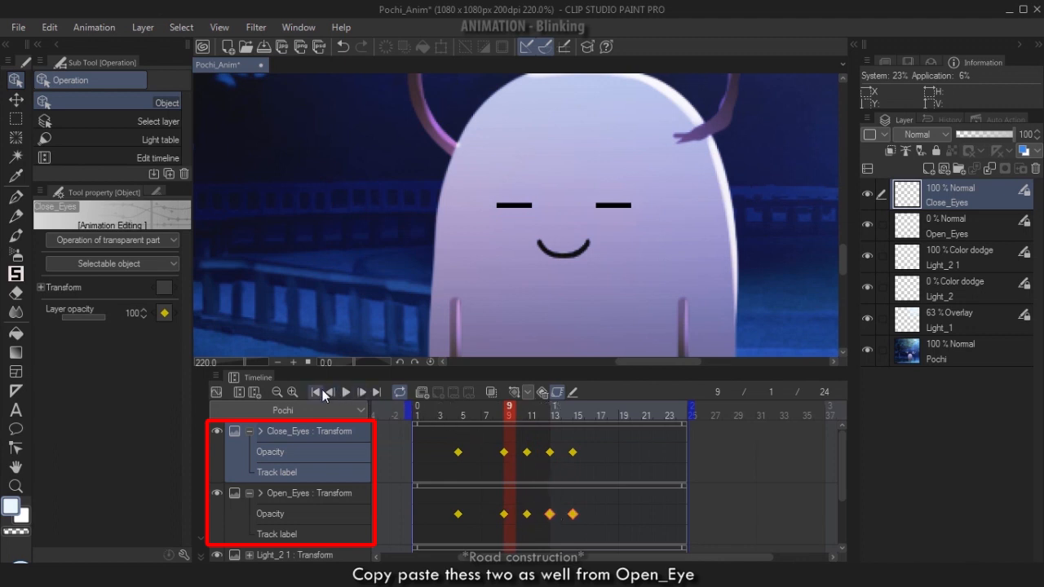
Step: Play back the double blink with the whole illustration in view
left_click(347, 393)
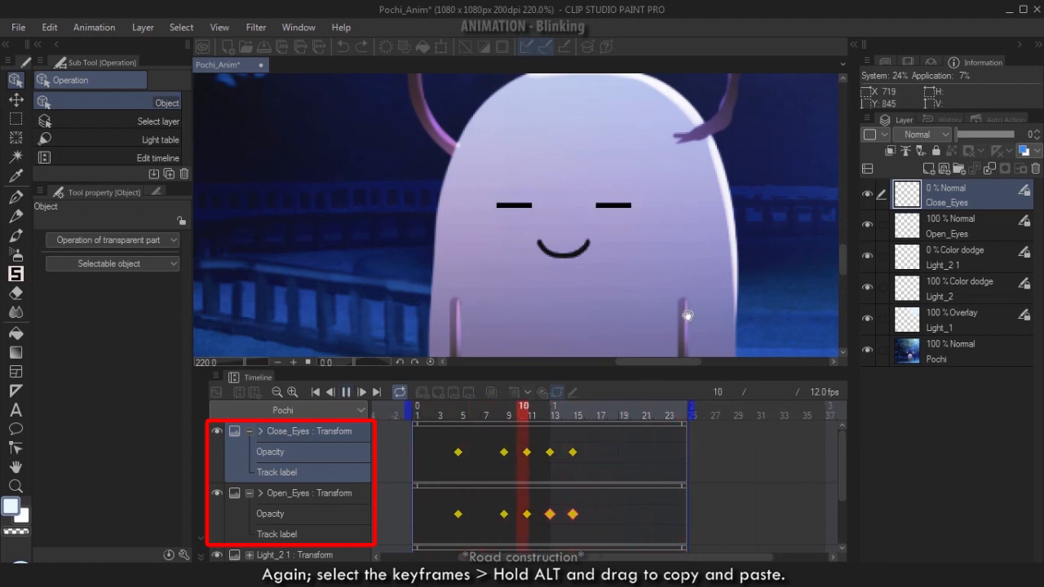
key("ctrl+0")
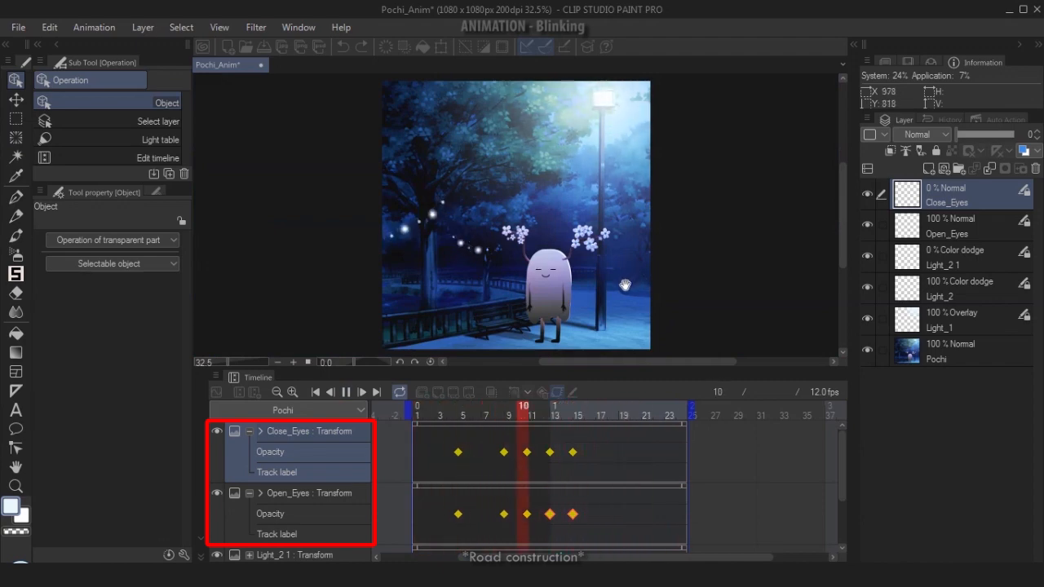
key("space")
Step: Add layer opacity keyframes on frame 21, with Open_Eyes at 0 and Close_Eyes at 100
scroll(586, 301, "up", 14)
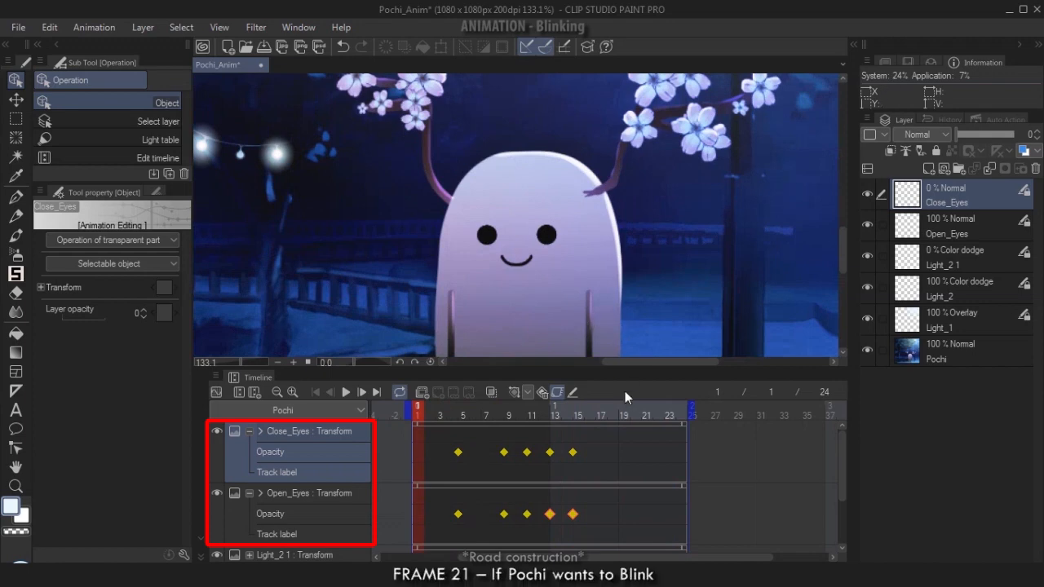
left_click(642, 413)
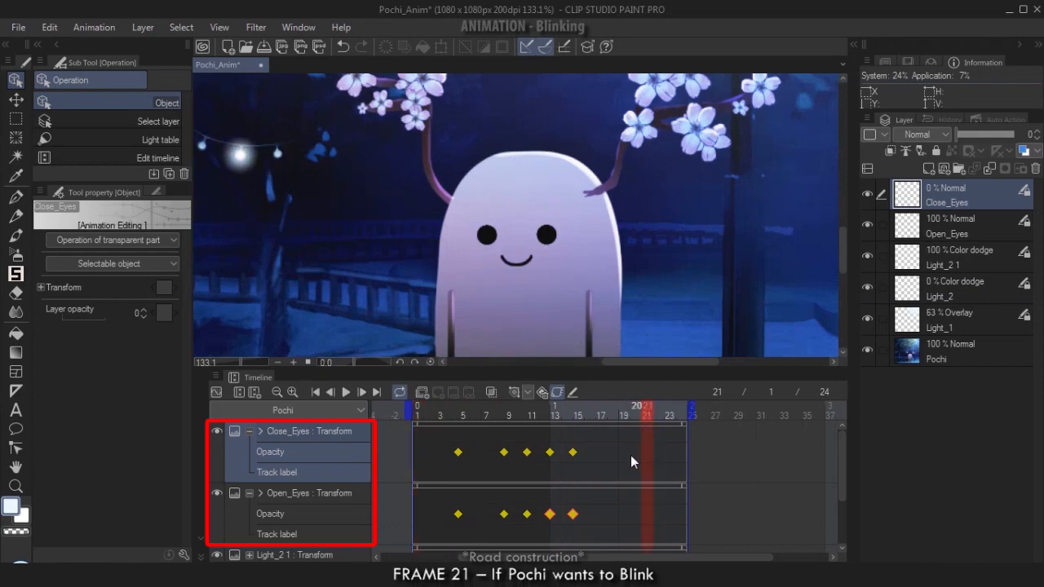
left_click(276, 498)
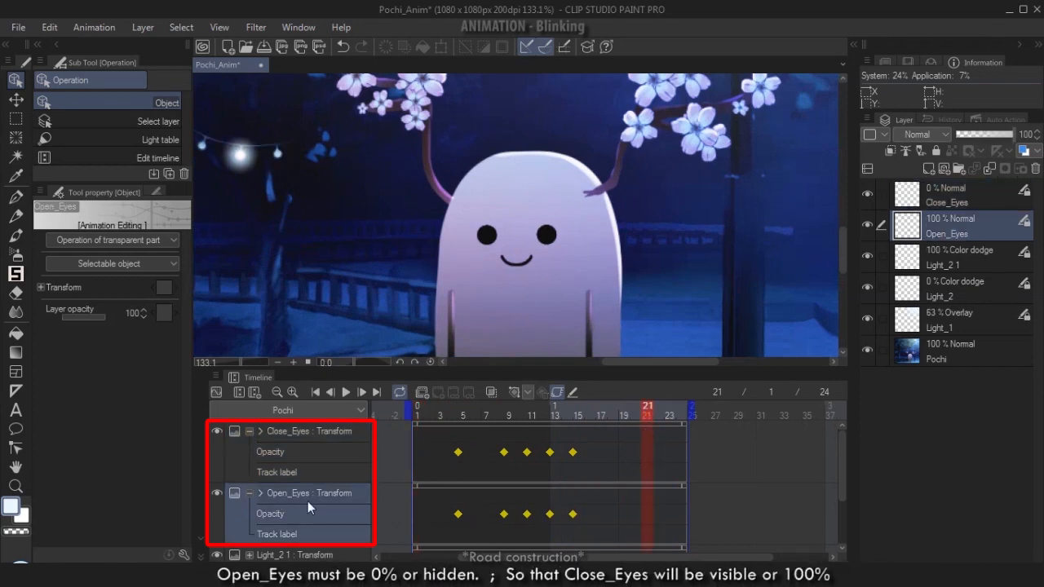
left_click_drag(101, 317, 4, 318)
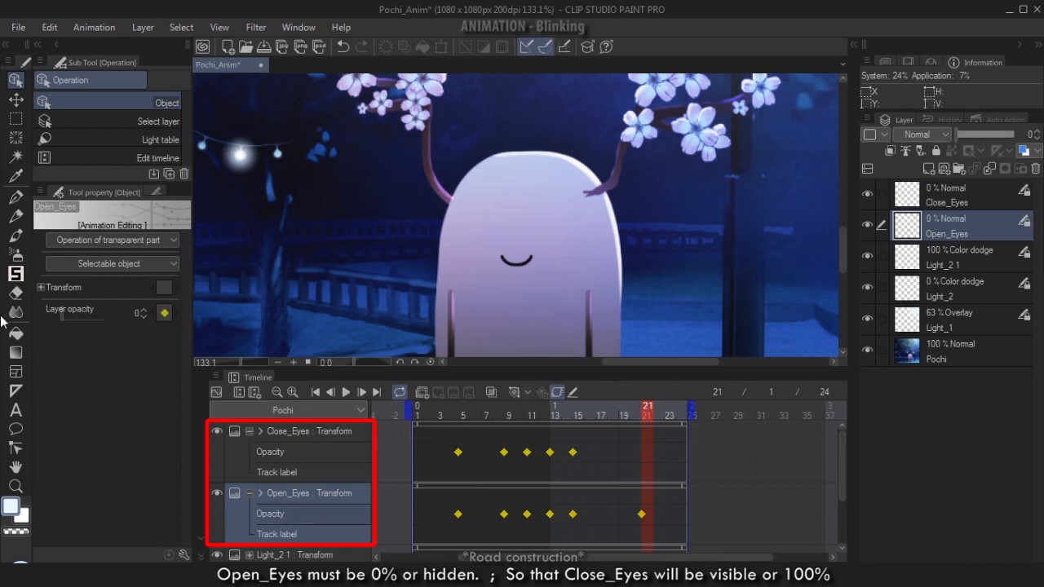
left_click(301, 432)
left_click_drag(94, 315, 152, 318)
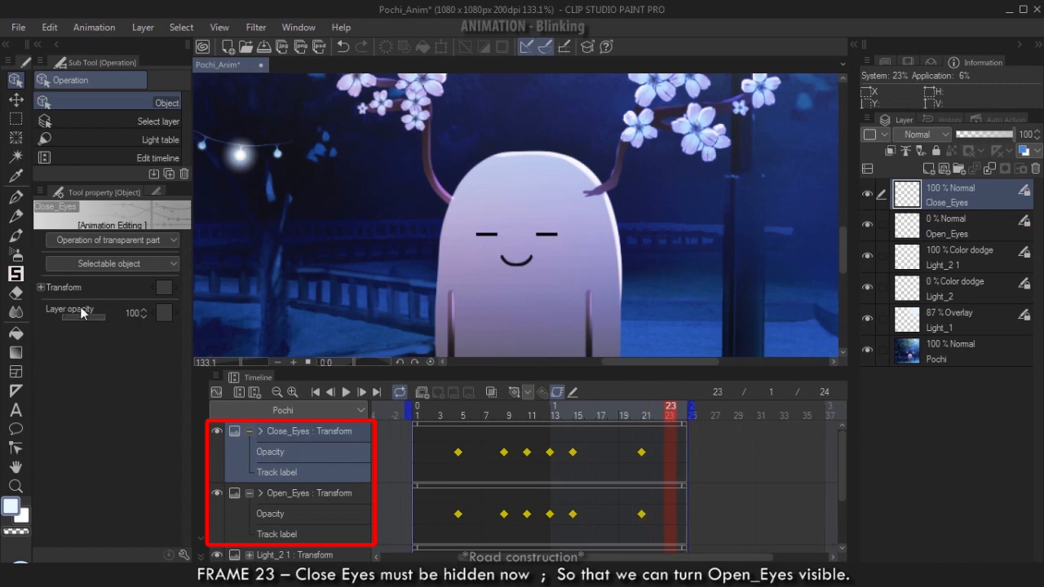
Step: Add layer opacity keyframes on frame 23, with Close_Eyes at 0 and Open_Eyes at 100
left_click_drag(107, 316, 16, 315)
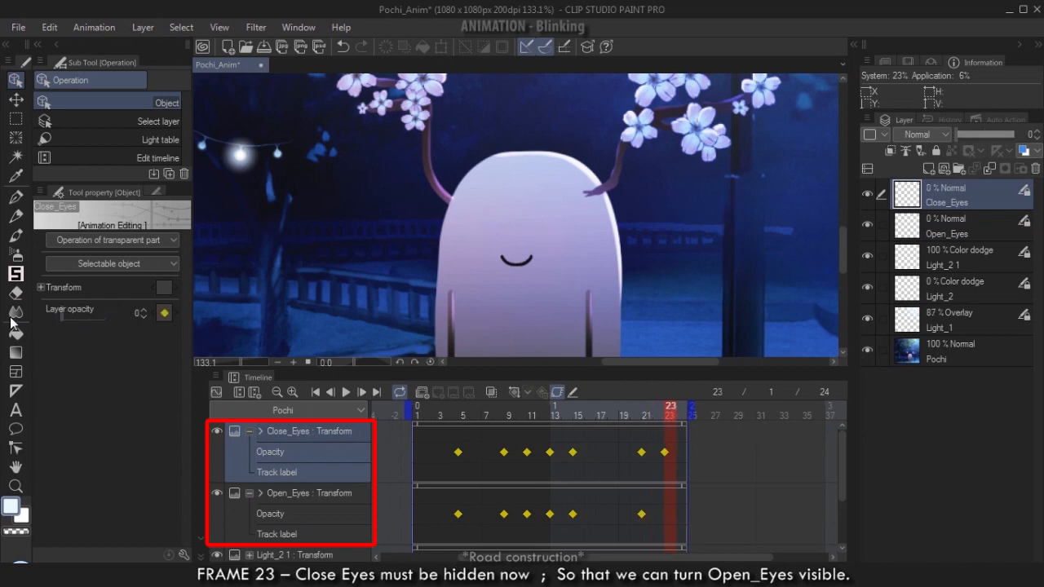
left_click(289, 500)
left_click_drag(87, 321, 138, 318)
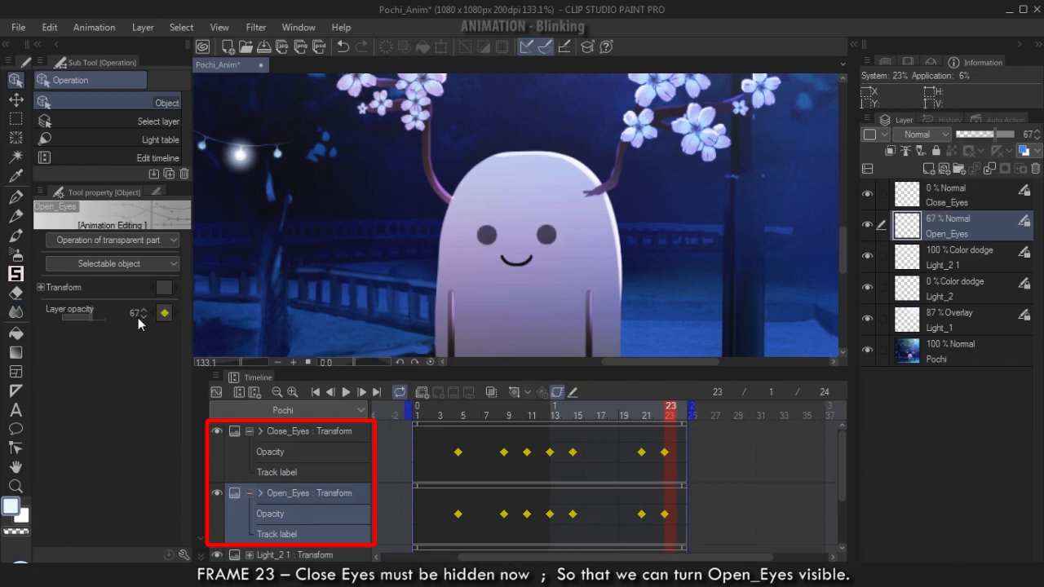
Step: Play back the complete animation from the first frame and review it with the whole canvas fitted in view
left_click(316, 392)
left_click(347, 392)
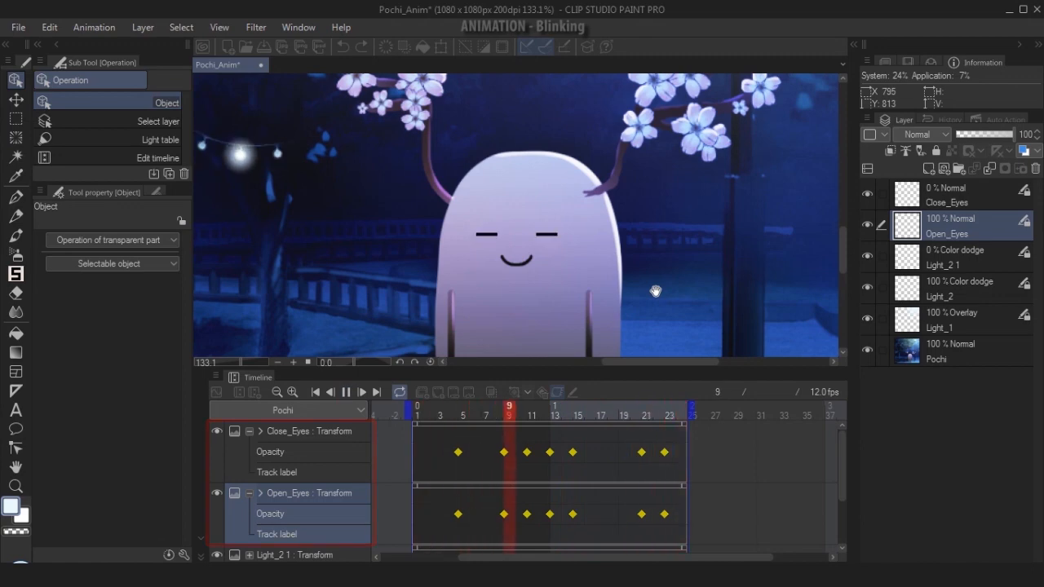
key("ctrl+0")
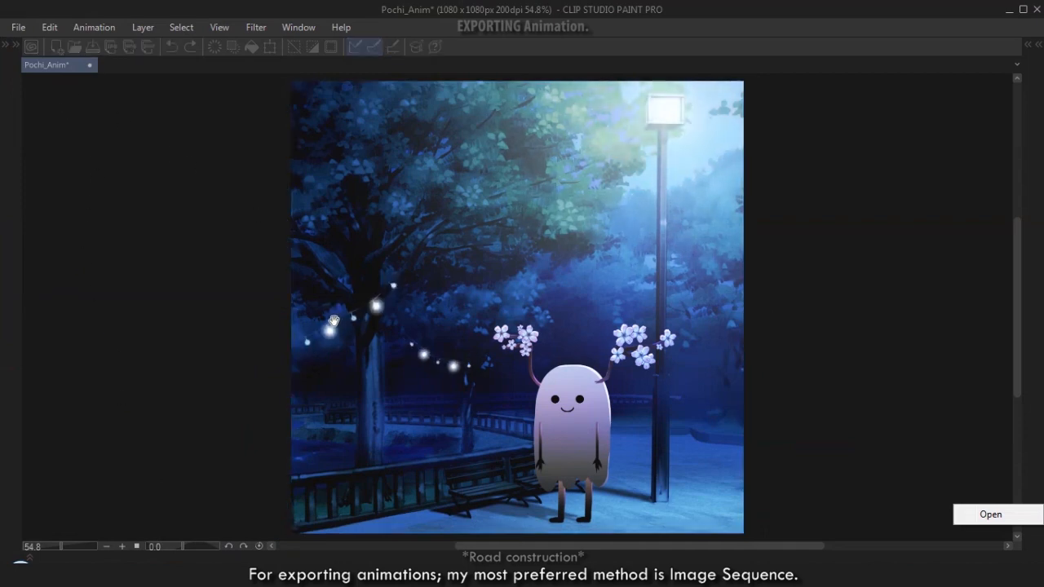
key("Tab")
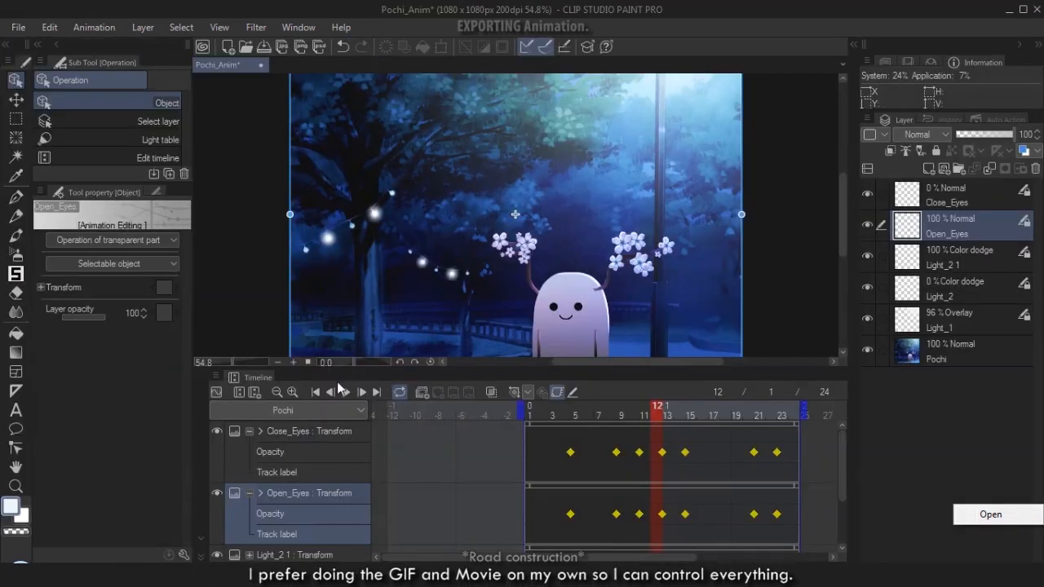
key("ctrl+0")
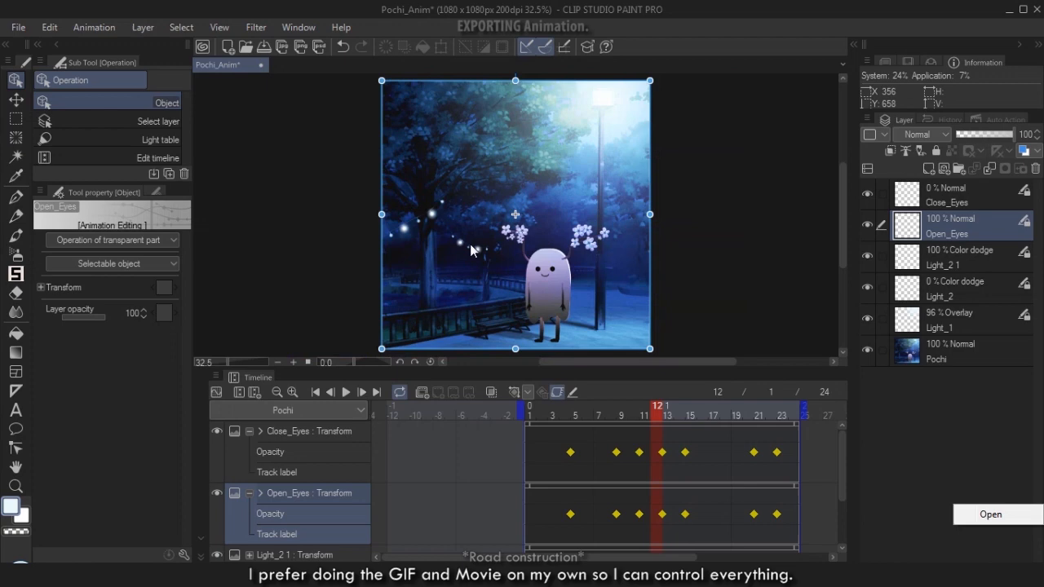
Step: Start an image sequence export of the animation and browse to the 001_Beginner Basic folder under 05_May > Animation for its destination
left_click(18, 29)
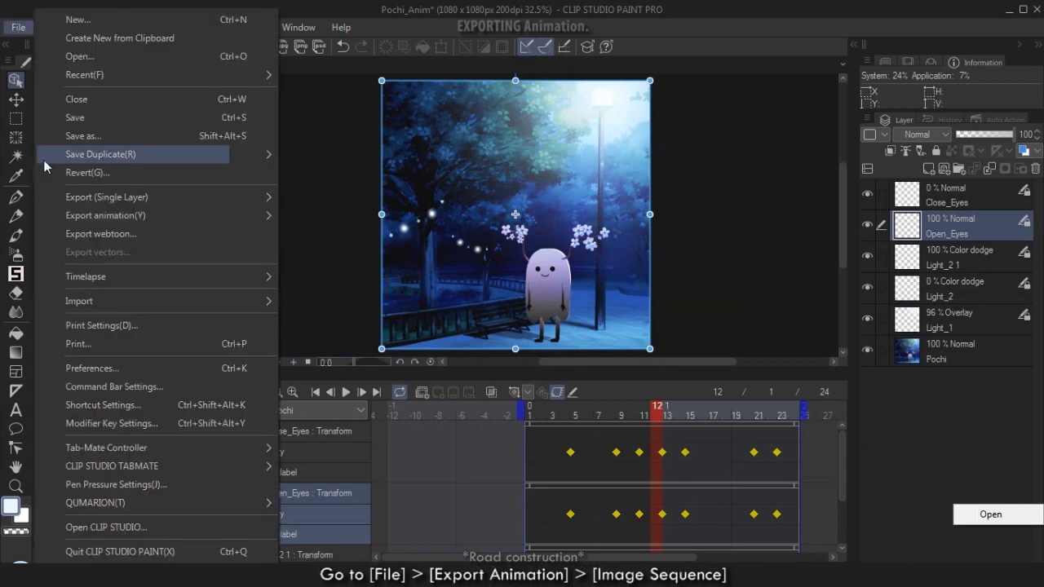
mouse_move(189, 218)
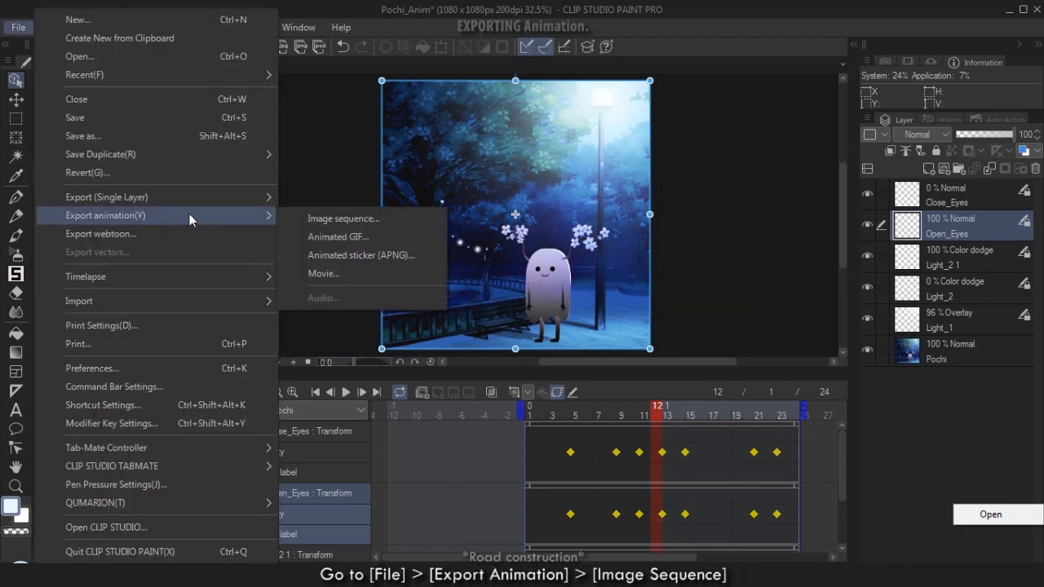
left_click(371, 220)
left_click(550, 103)
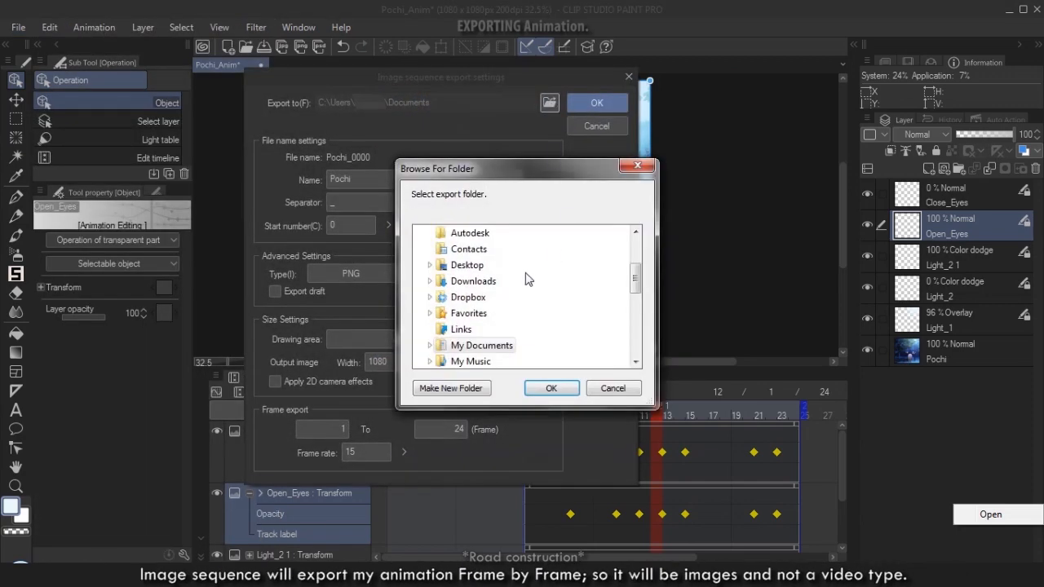
left_click(433, 290)
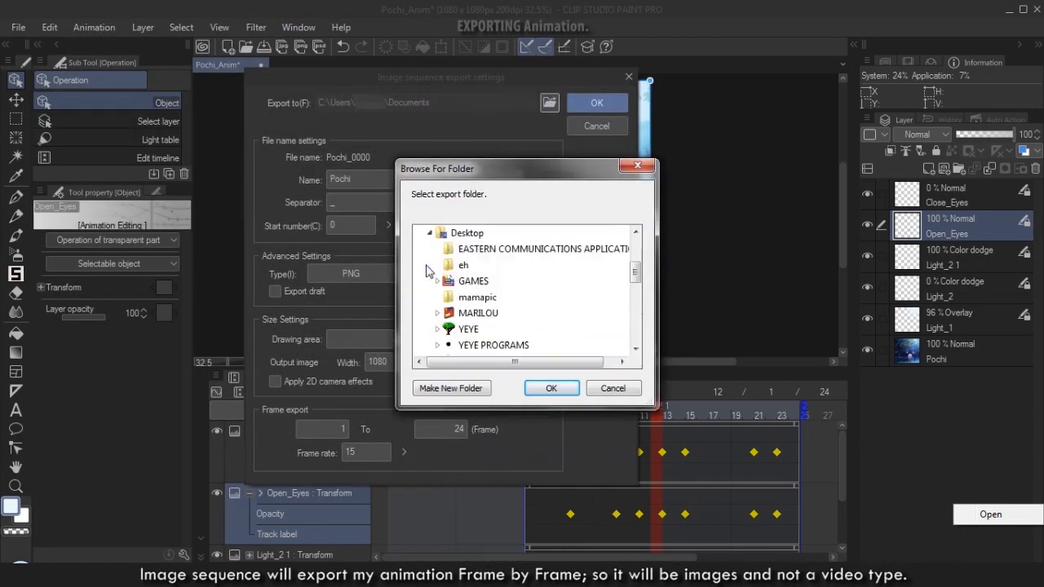
left_click(437, 328)
left_click(453, 314)
left_click(469, 345)
left_click(463, 345)
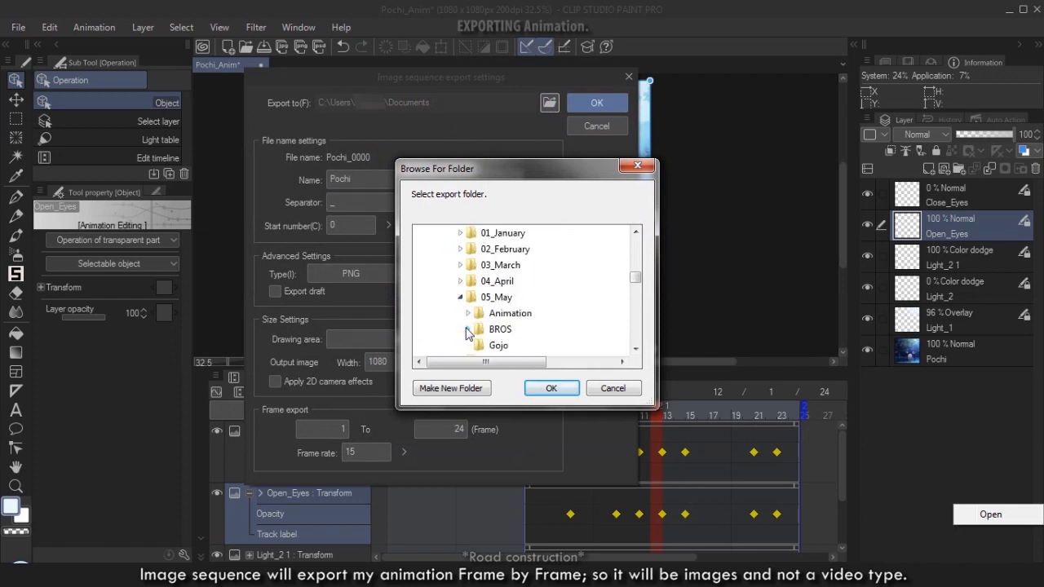
left_click(469, 322)
left_click(494, 274)
Step: Create a folder named "Pochi_img Sq" inside 001_Beginner Basic and set it as the export destination
left_click(450, 388)
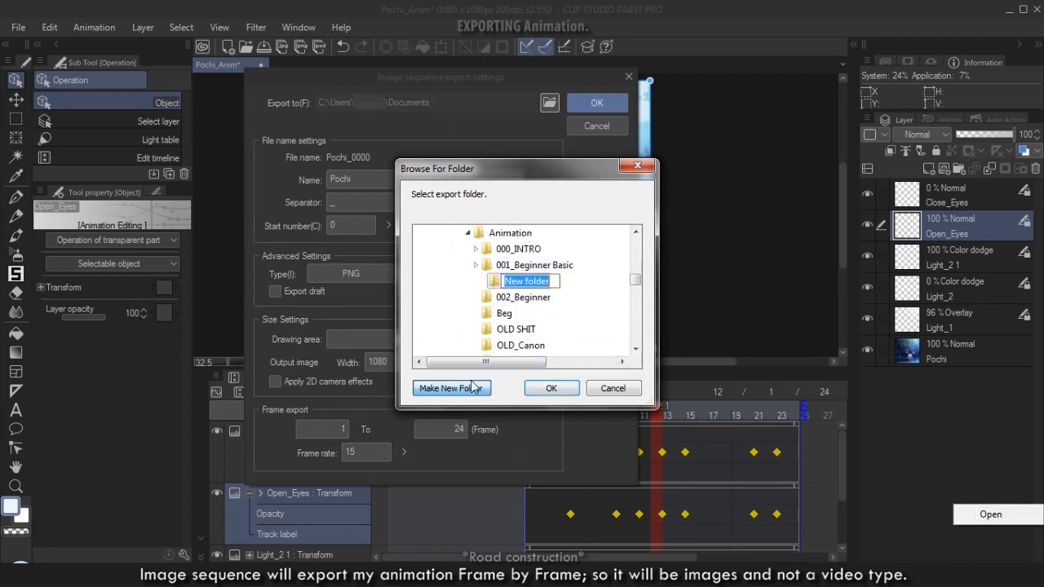
type("Pocvh")
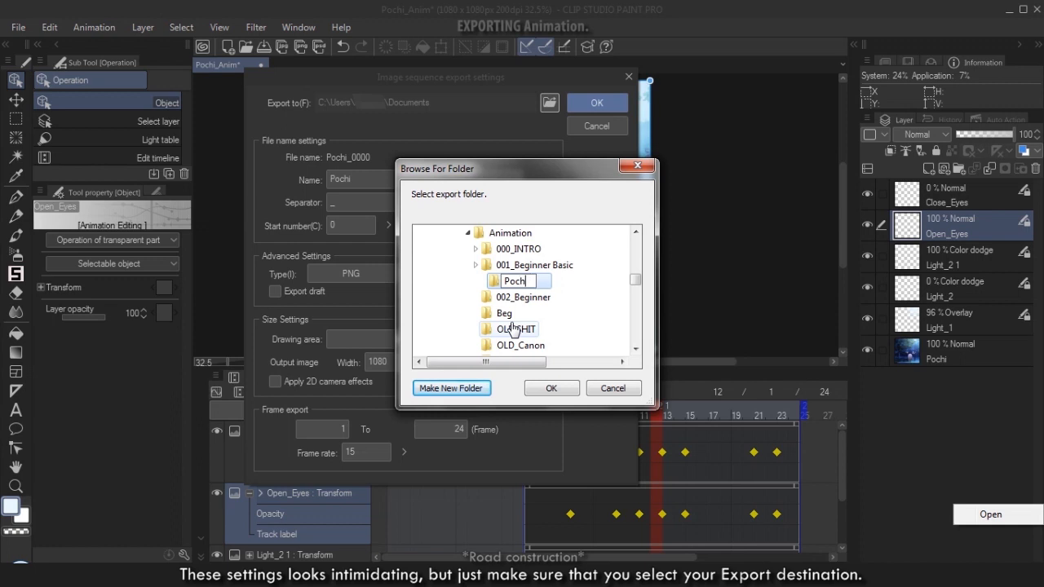
type("i_img Sq")
key("Return")
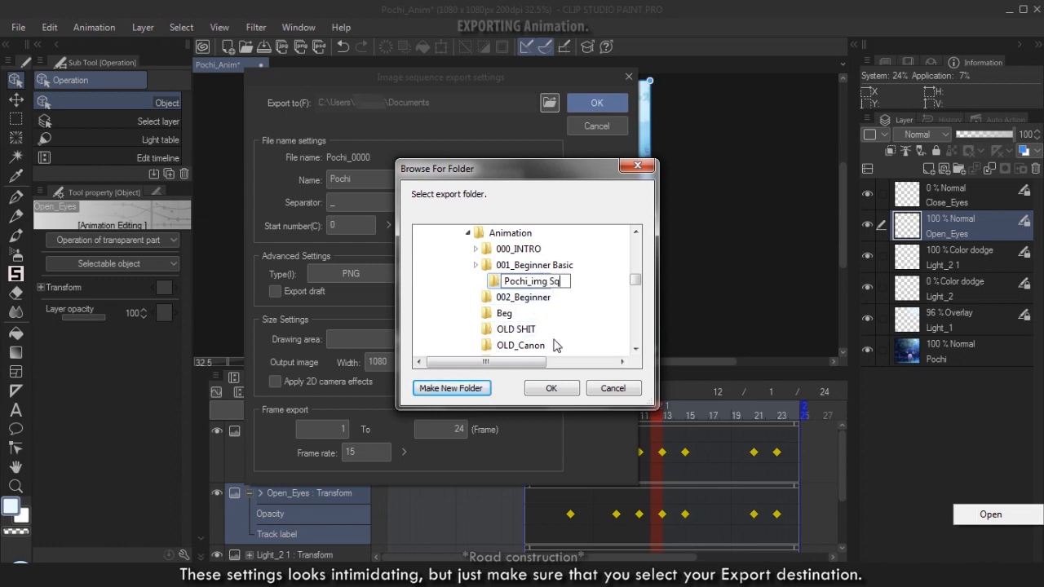
left_click(551, 388)
Step: Set the image sequence type to JPEG with quality 100
left_click(367, 274)
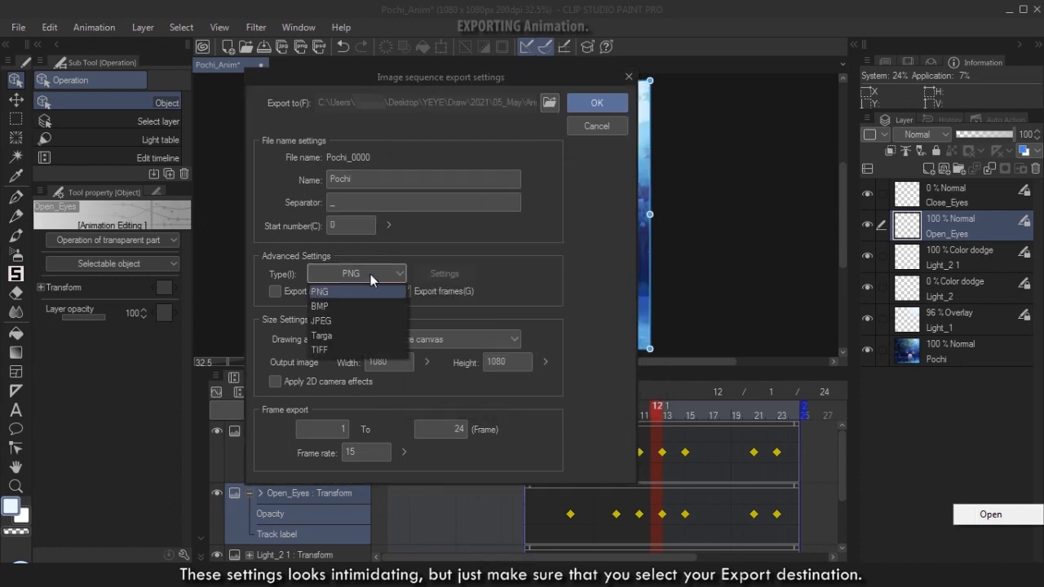
left_click(349, 324)
left_click(453, 274)
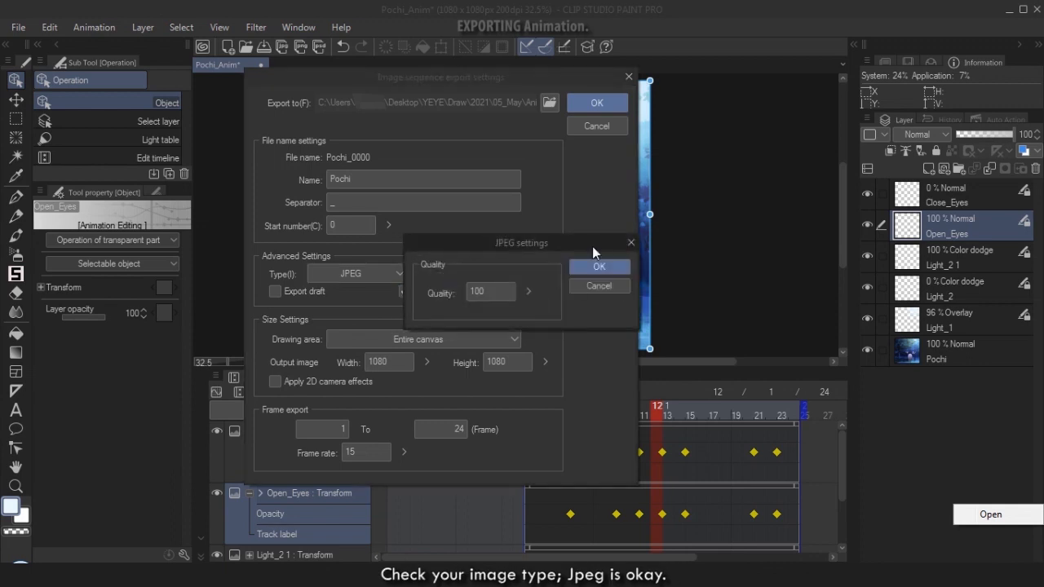
left_click(593, 266)
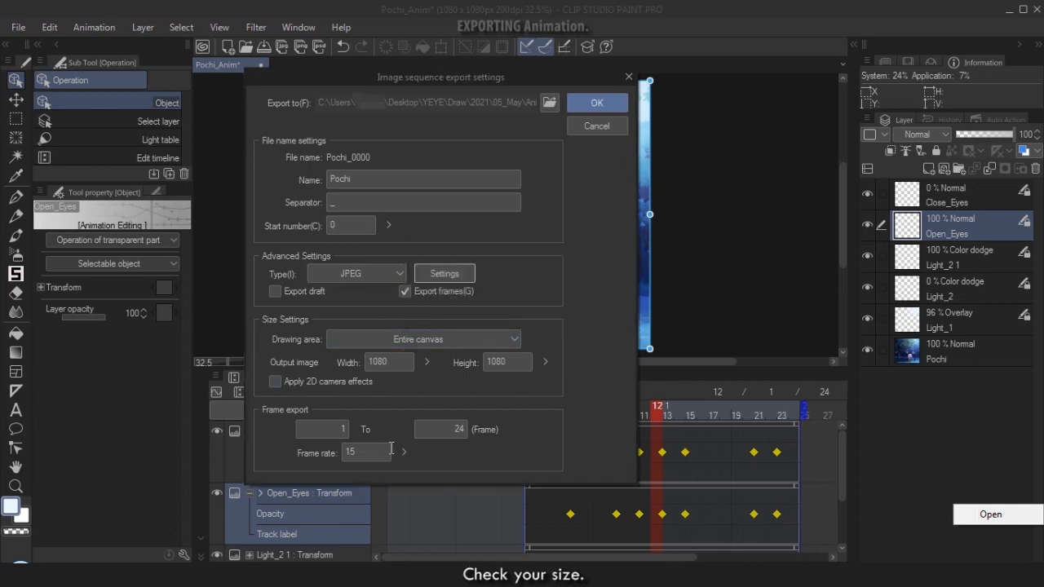
Step: Set the export frame rate to 12 and export frames 1 to 24 of the image sequence
left_click_drag(365, 454, 286, 457)
type("12")
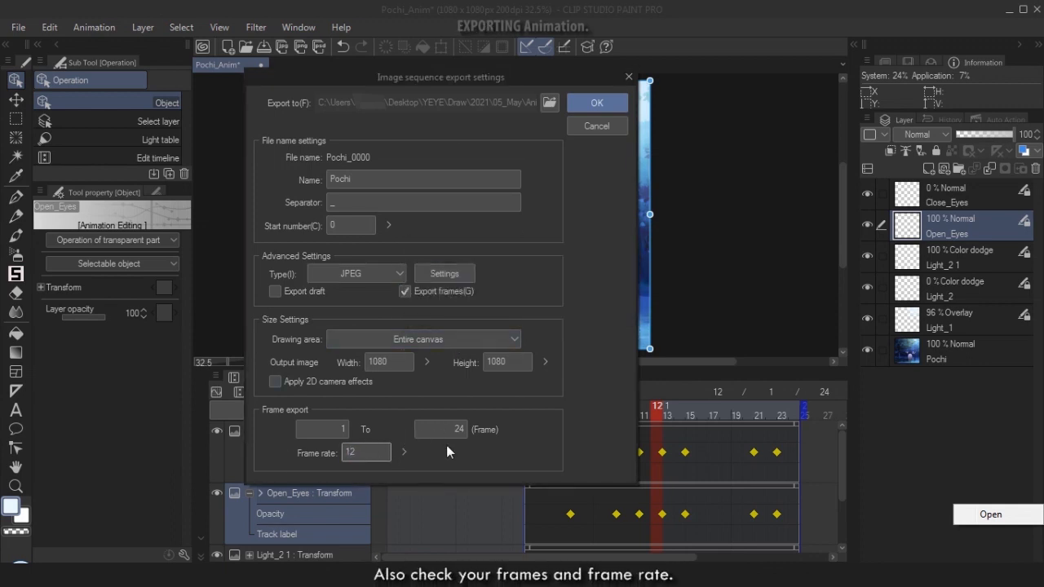
left_click(598, 104)
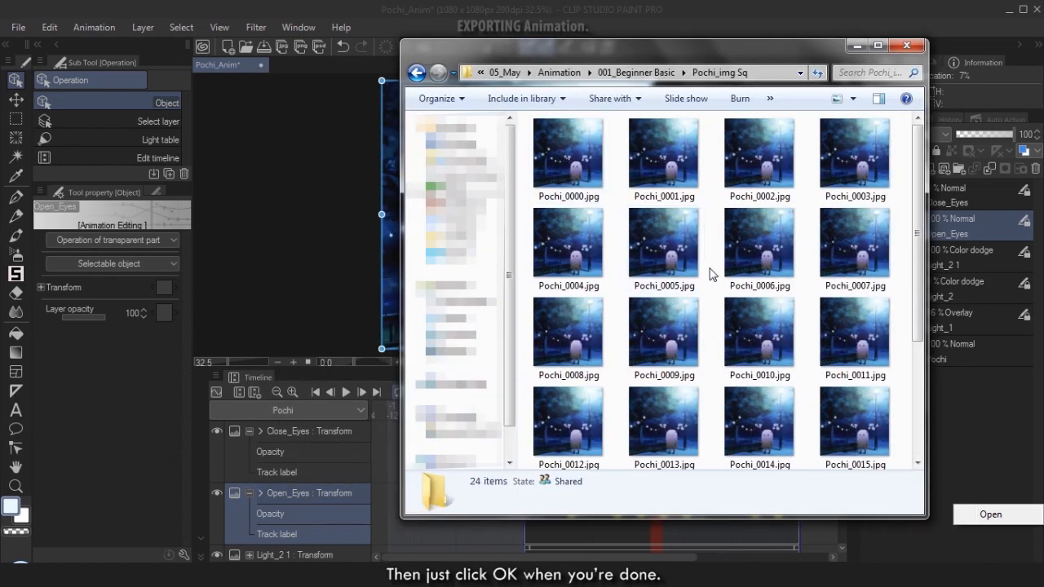
Step: Look through the exported JPEG frames in the Pochi_img Sq folder and close its window
scroll(734, 326, "down", 3)
scroll(865, 384, "up", 3)
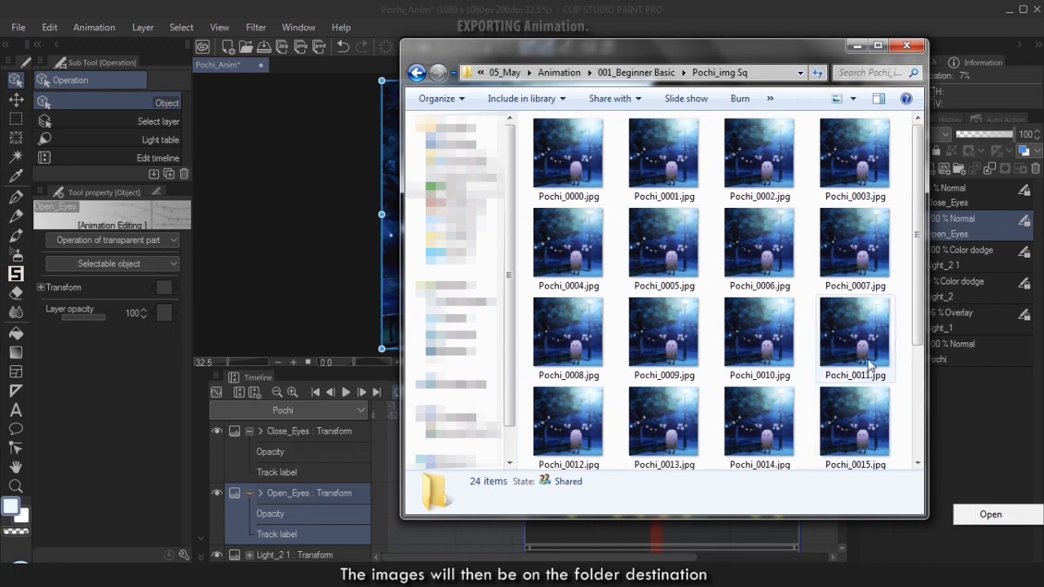
left_click(908, 46)
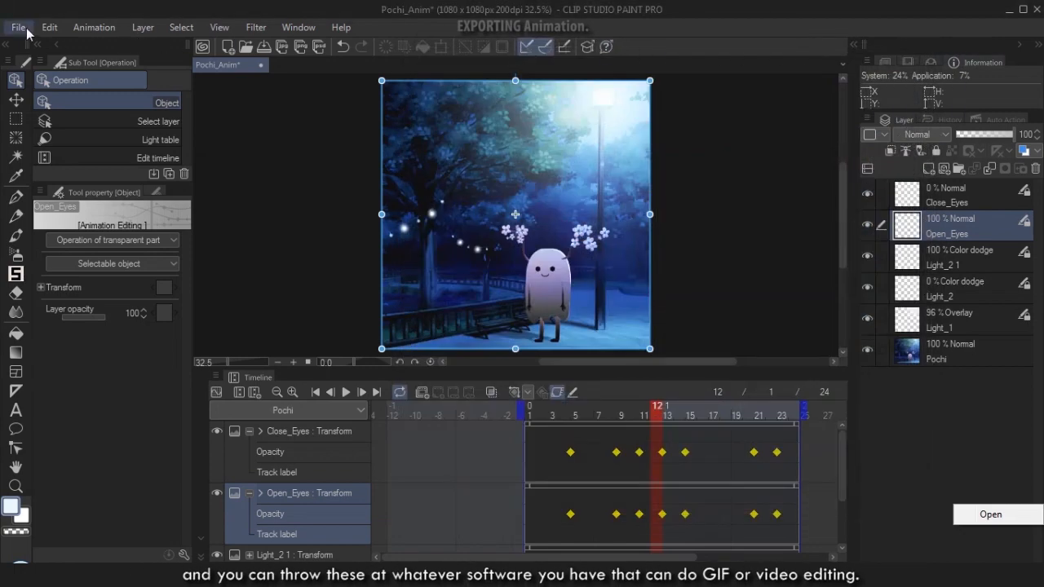